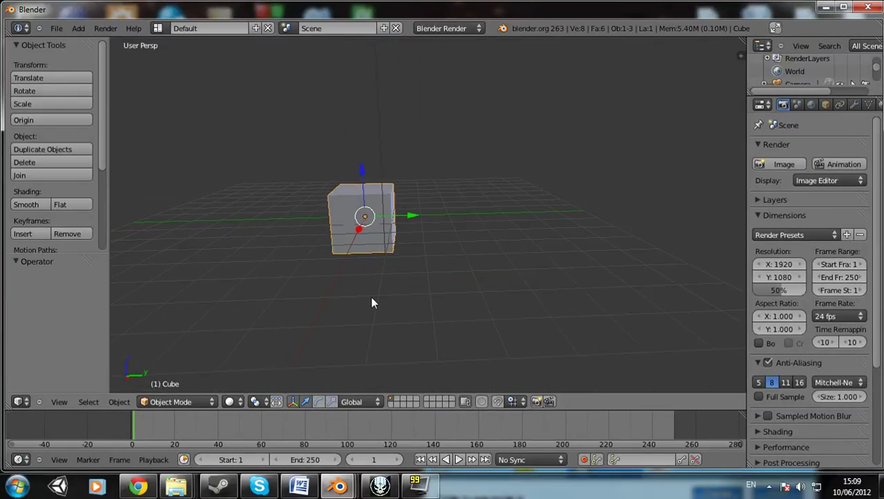
middle_click_drag(384, 259, 361, 271)
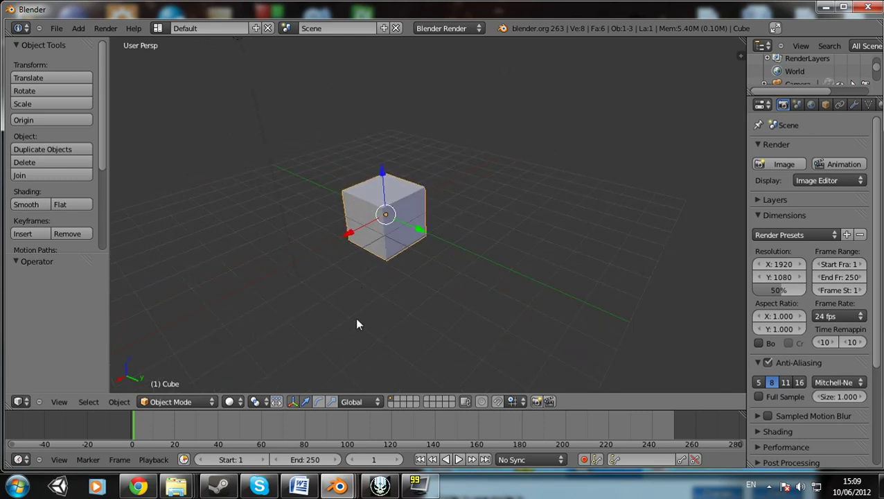
middle_click_drag(325, 312, 452, 286)
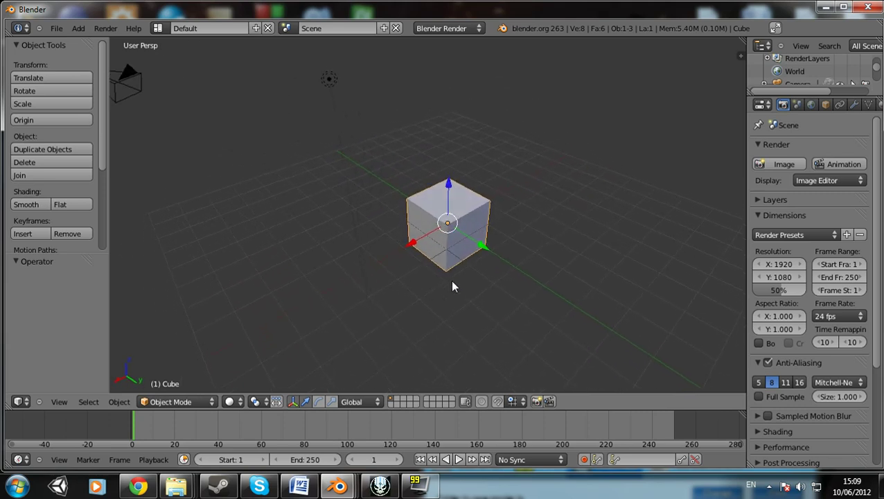
middle_click_drag(441, 245, 508, 283)
scroll(509, 279, "up", 5)
middle_click_drag(462, 209, 717, 280, "shift")
scroll(551, 263, "down", 4)
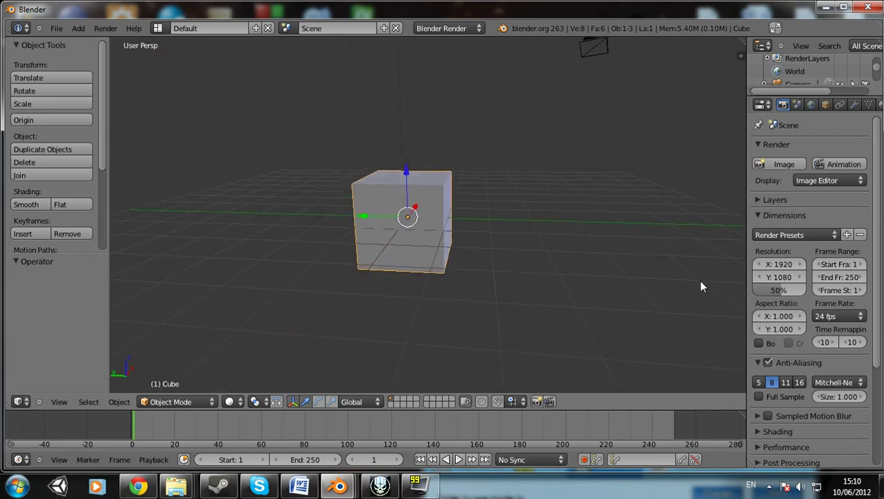
Step: Examine the view, 3D cursor and item settings in the 3D view's properties sidebar, closing it when done
key("n")
scroll(691, 288, "down", 5)
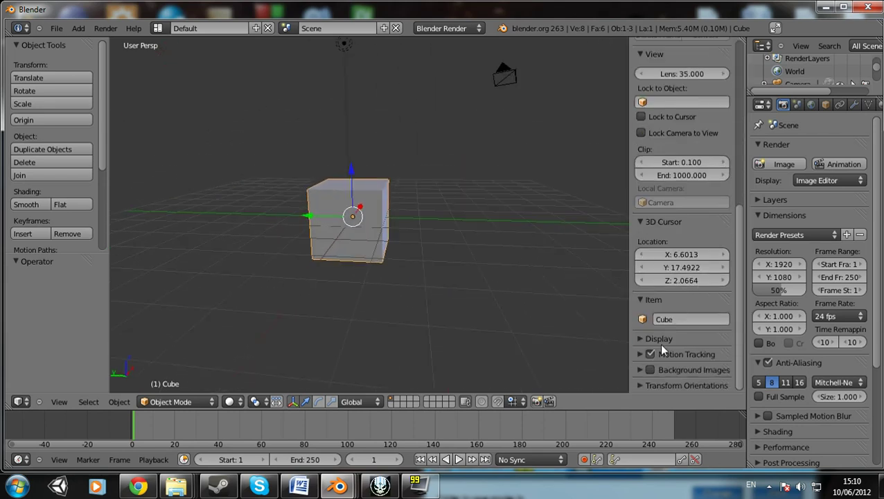
scroll(673, 308, "up", 3)
scroll(673, 308, "down", 3)
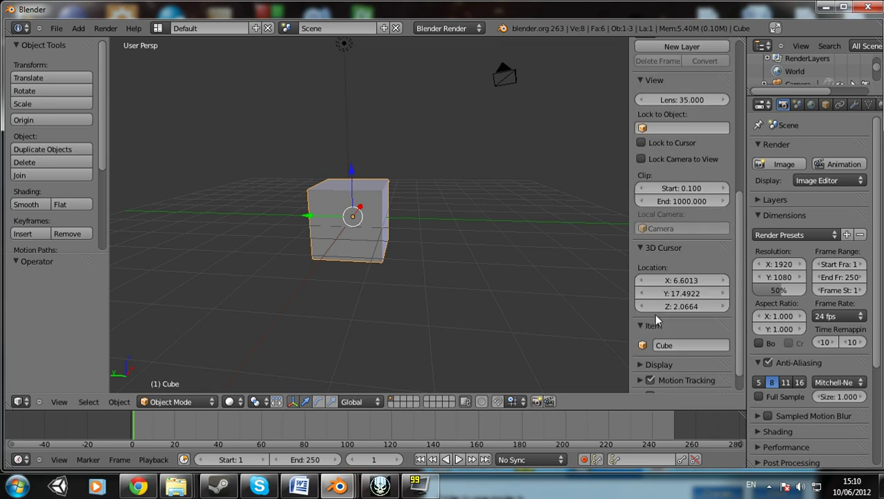
key("n")
scroll(618, 304, "down", 3)
scroll(592, 301, "up", 2)
scroll(612, 285, "down", 3)
scroll(682, 277, "up", 3)
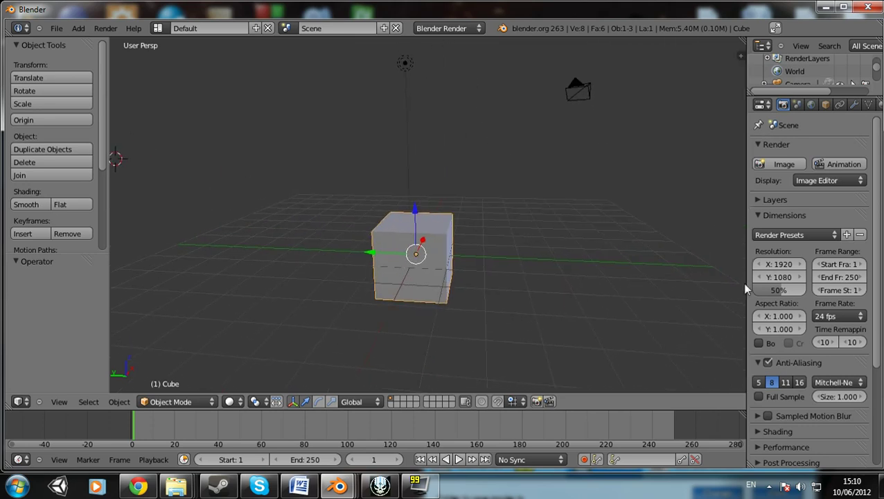
scroll(798, 354, "down", 5)
scroll(803, 173, "up", 5)
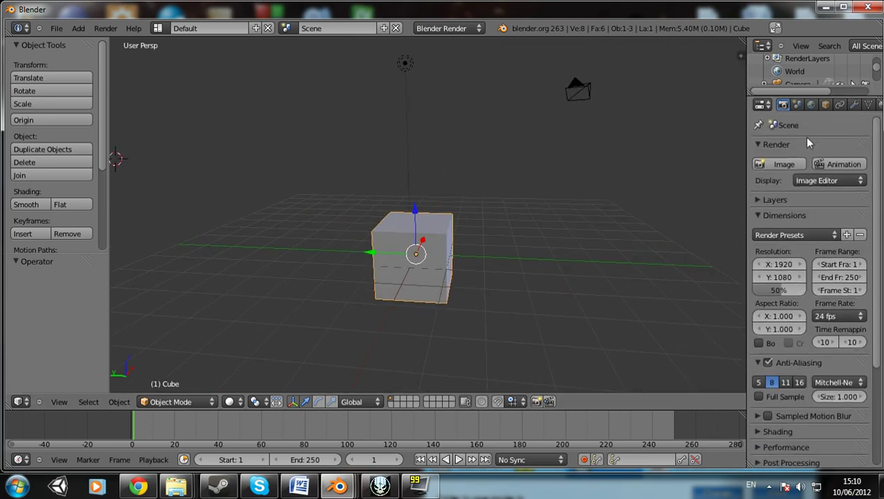
Step: Widen the properties editor and look through the scene settings from Audio and Units down to Custom Properties
left_click_drag(745, 134, 651, 133)
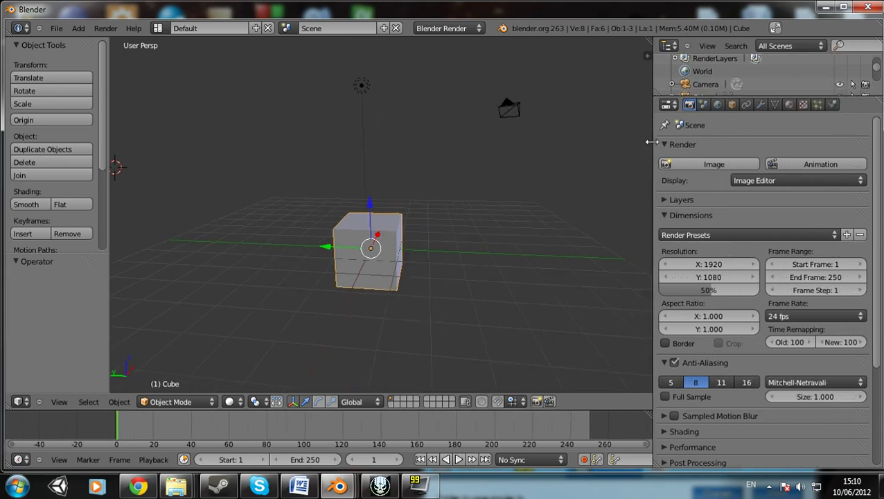
left_click(700, 104)
key("n")
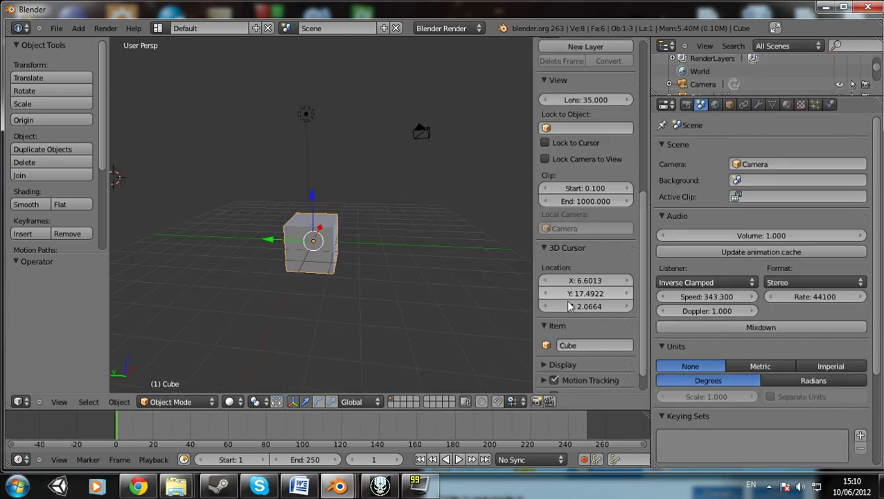
scroll(577, 304, "down", 2)
key("n")
scroll(843, 298, "down", 5)
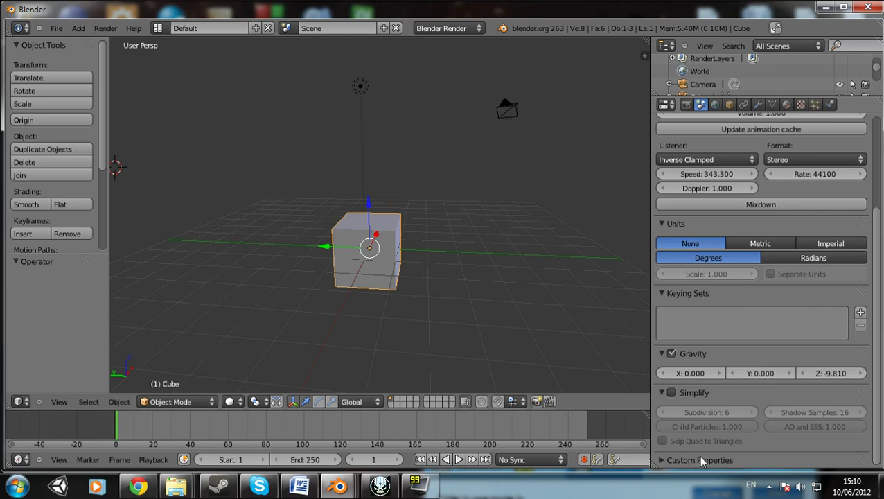
scroll(720, 457, "down", 1)
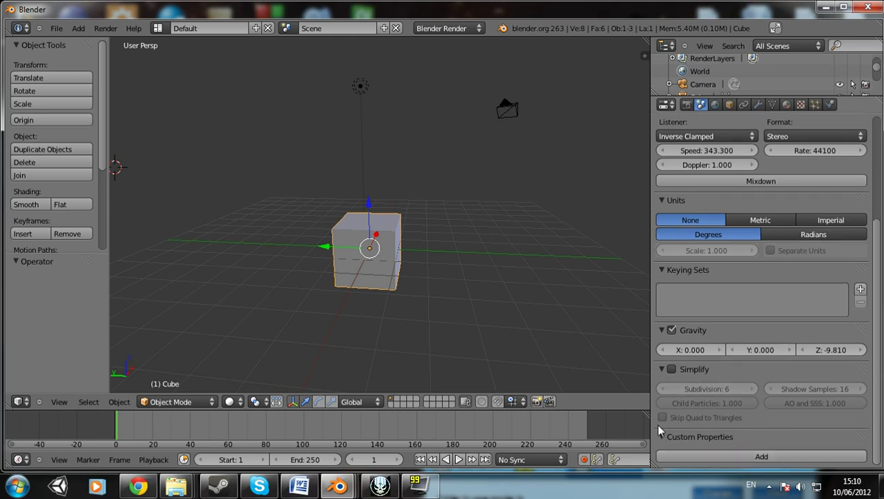
left_click(762, 454)
scroll(706, 360, "up", 6)
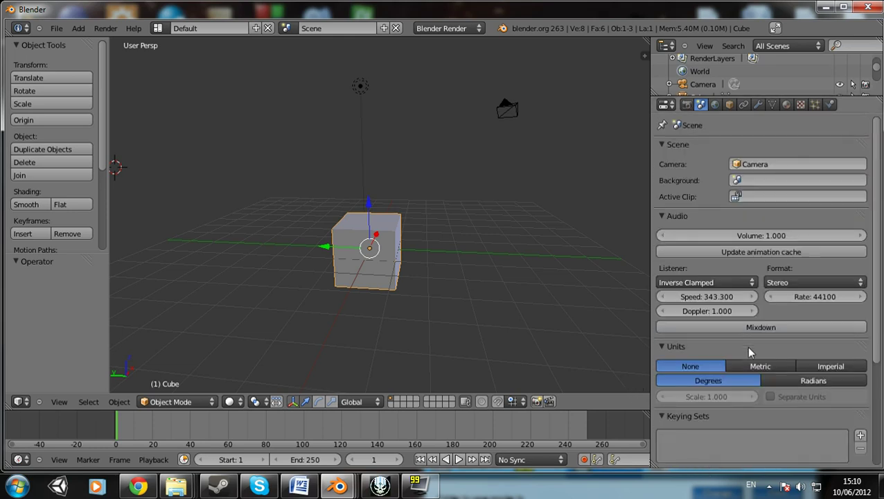
Step: Narrow the properties editor and display the cube's transform values in the 3D view's sidebar
middle_click_drag(502, 252, 479, 244)
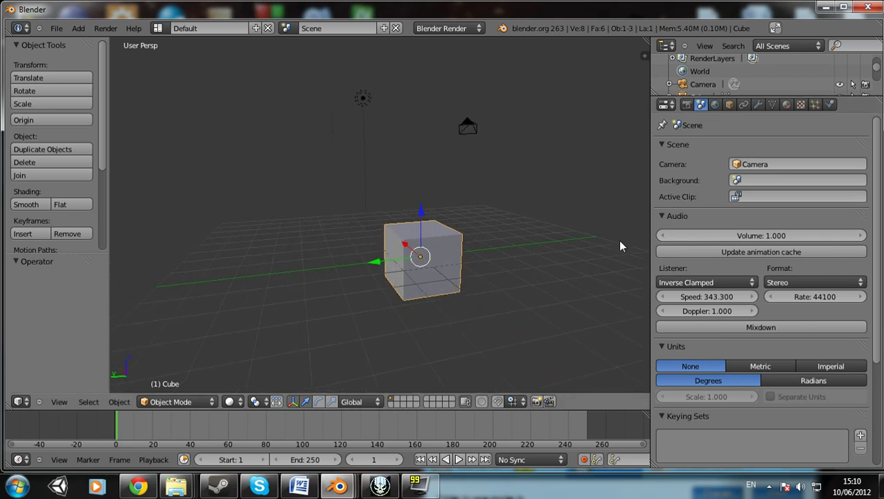
middle_click_drag(449, 270, 507, 273)
middle_click_drag(534, 242, 563, 270, "shift")
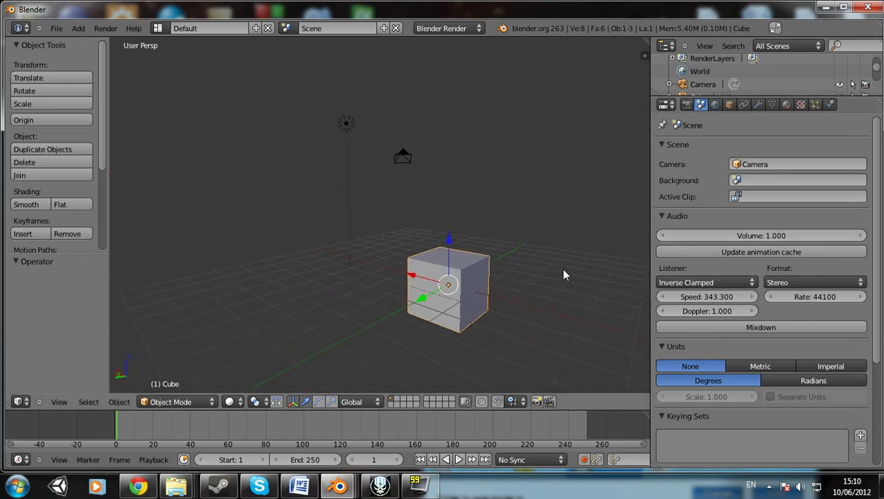
left_click_drag(651, 390, 789, 384)
middle_click_drag(665, 304, 546, 261)
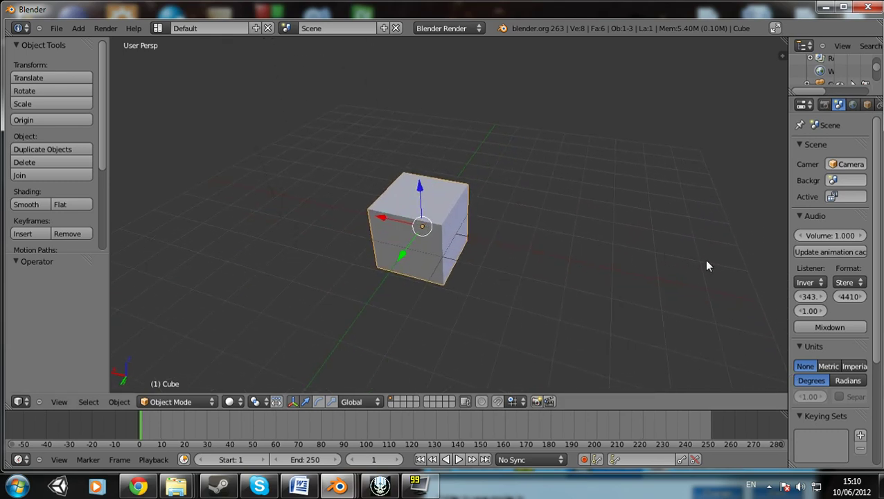
key("n")
scroll(696, 275, "up", 10)
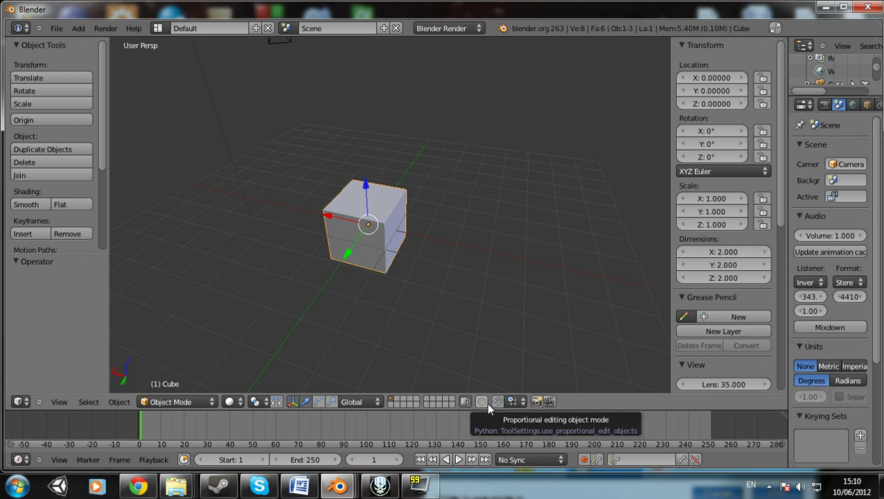
middle_click_drag(385, 308, 427, 298)
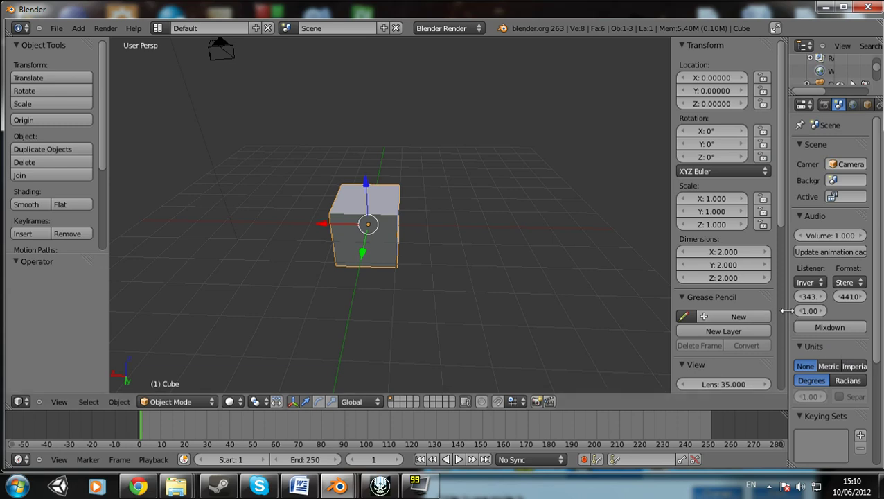
Step: Widen the properties editor to about half the window and look at the cube's modifier and mesh data settings
left_click_drag(788, 311, 457, 302)
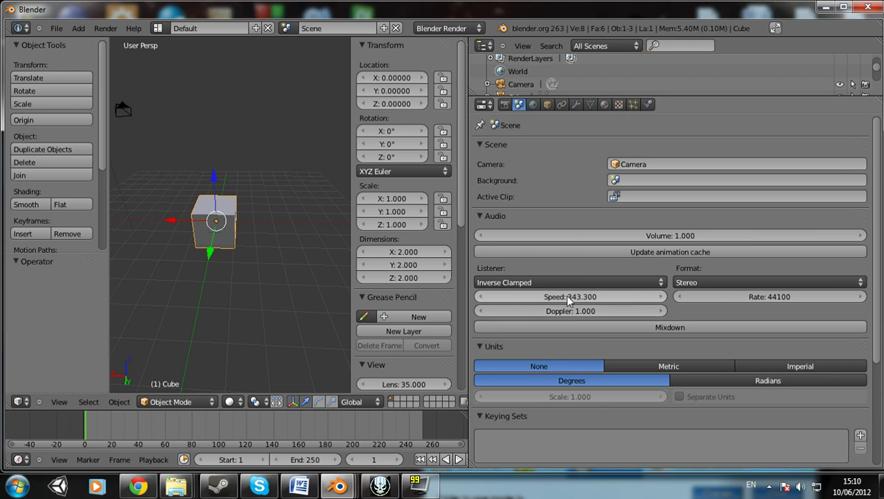
right_click(569, 298)
left_click(570, 299)
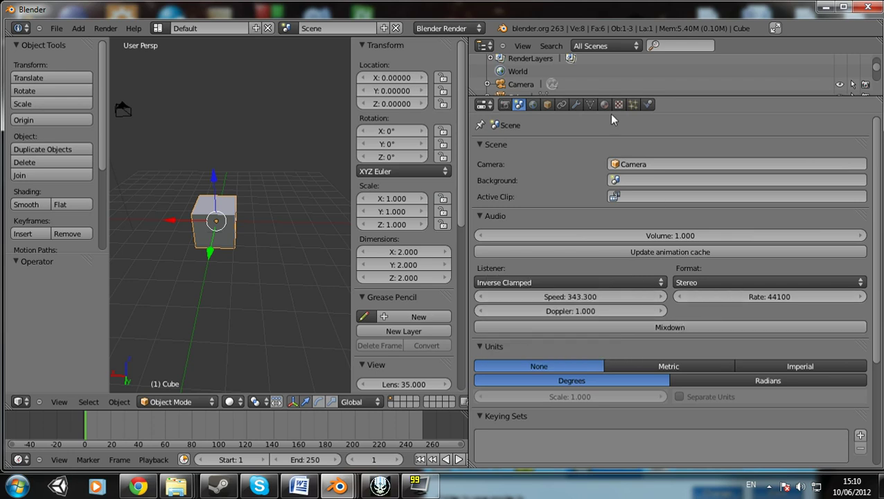
left_click(576, 104)
left_click(591, 105)
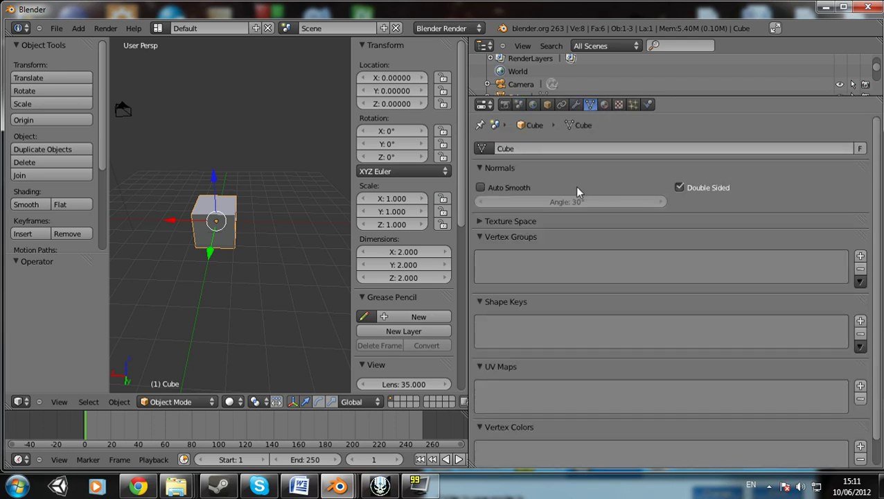
Step: Show the cube's material settings and examine the options offered for its diffuse intensity
left_click(604, 104)
right_click(597, 362)
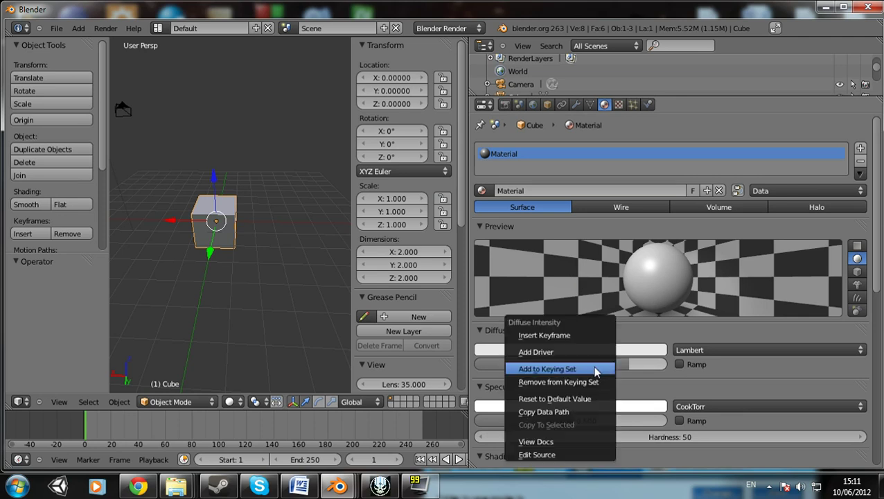
left_click(641, 385)
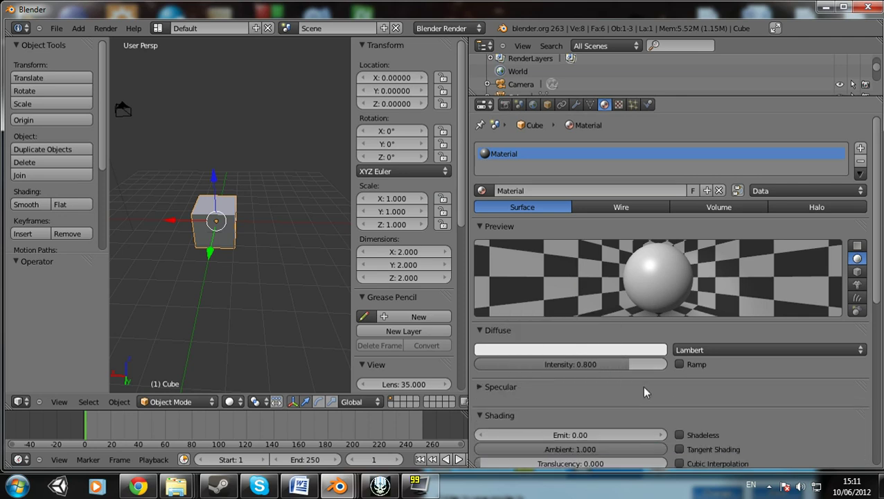
left_click(561, 383)
scroll(560, 274, "down", 6)
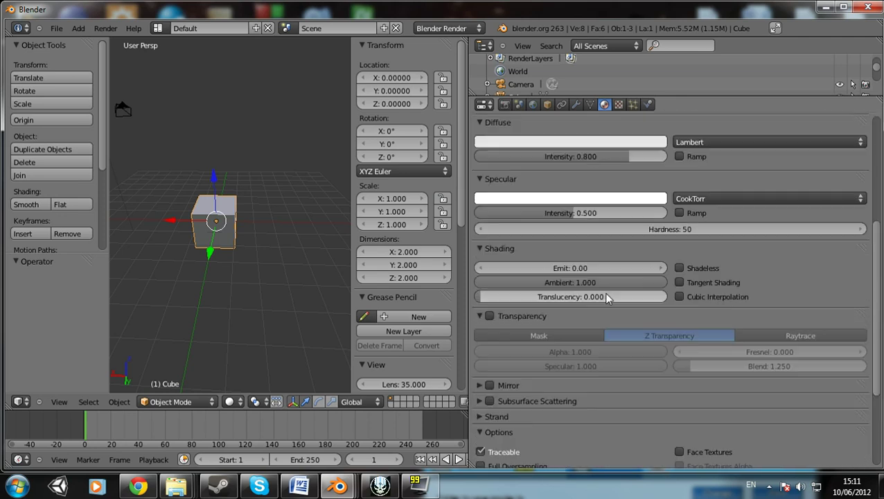
scroll(603, 292, "up", 6)
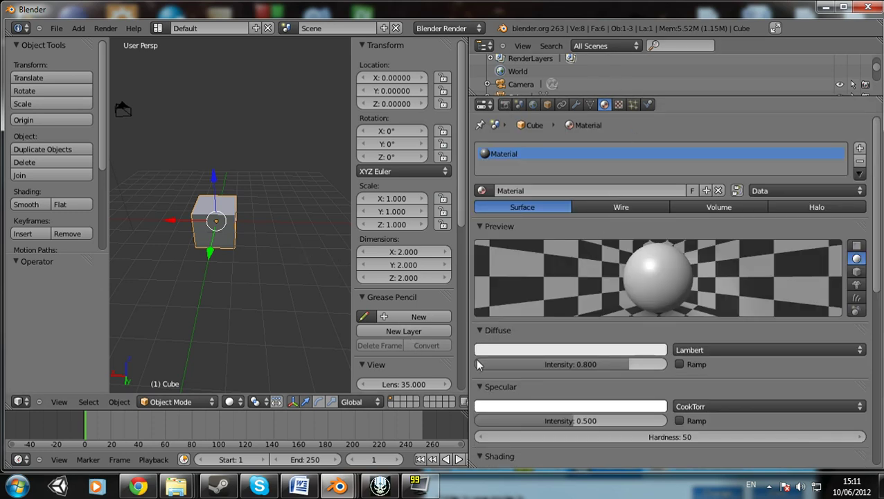
Step: Narrow the properties editor to give the 3D view more room and view the cube up close
left_click_drag(469, 348, 721, 338)
middle_click_drag(485, 253, 627, 133)
middle_click_drag(457, 187, 453, 233)
scroll(437, 225, "up", 3)
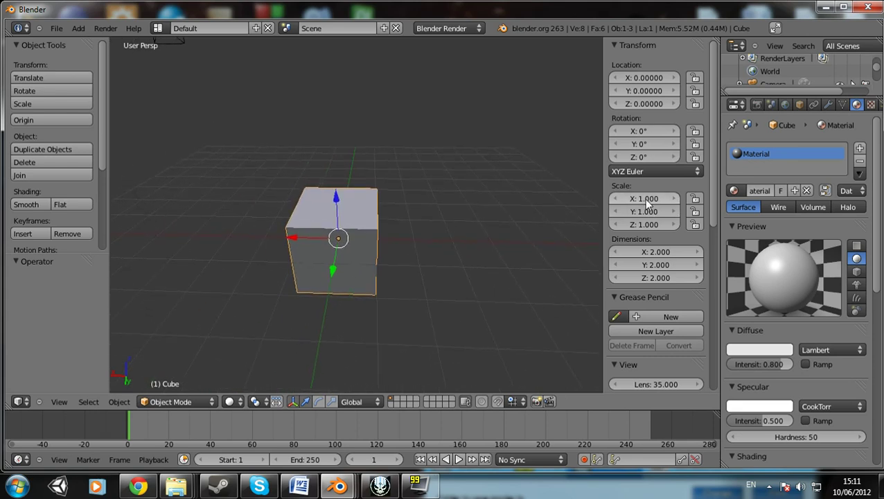
middle_click_drag(254, 251, 380, 288)
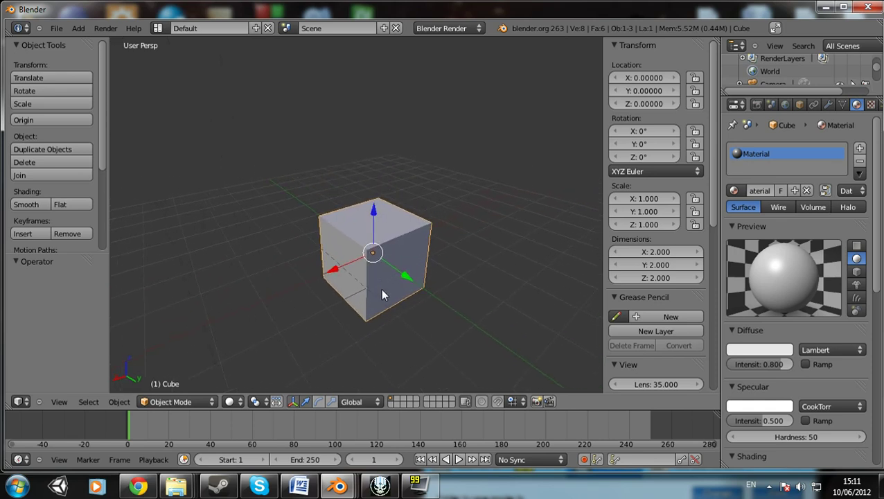
Step: Add a single driver to the cube's X scale
right_click(649, 201)
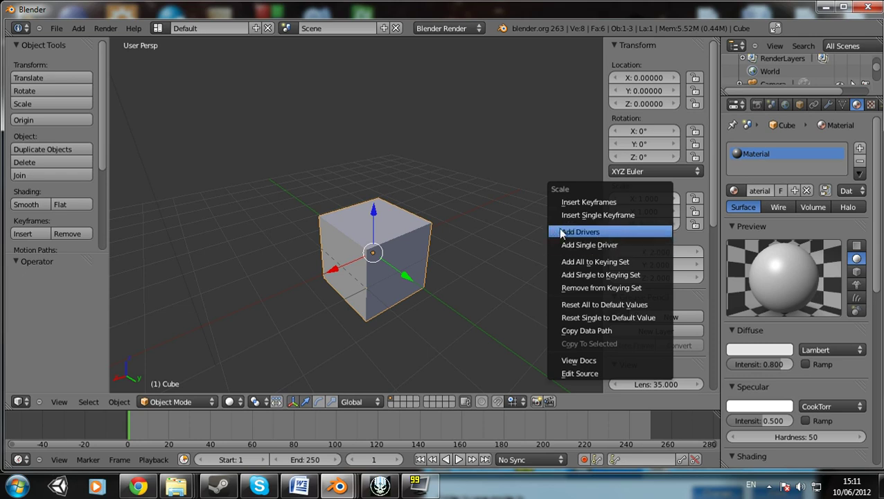
left_click(499, 211)
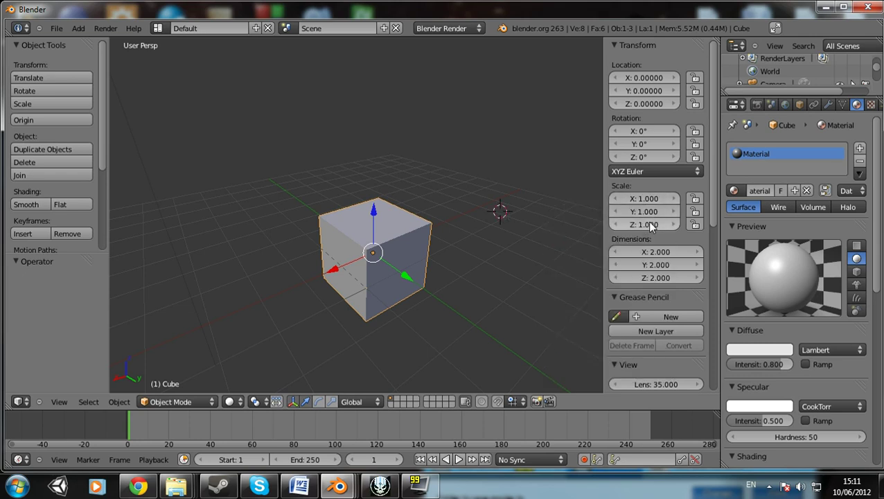
right_click(643, 196)
left_click(608, 238)
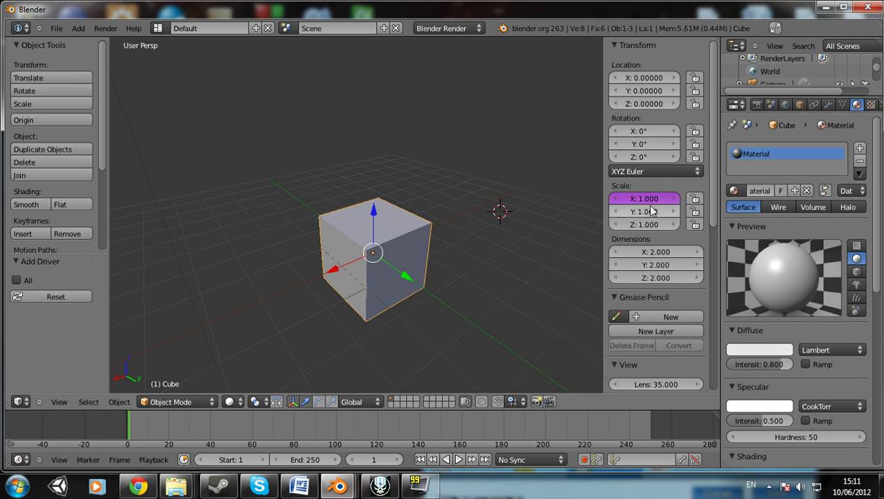
Step: Remove the timeline area and split the 3D view into two stacked areas
mouse_move(499, 210)
middle_mouse_down()
mouse_move(490, 212)
mouse_move(514, 221)
mouse_move(487, 204)
middle_mouse_up()
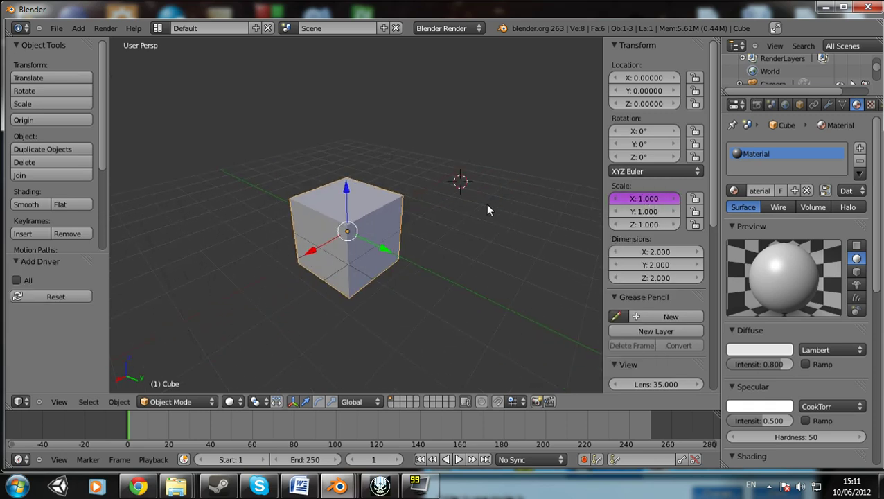
scroll(482, 212, "down", 5)
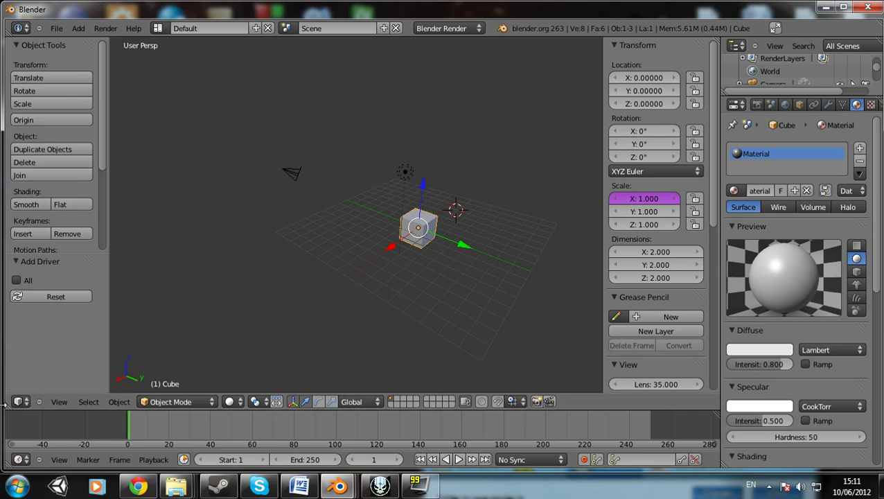
left_click_drag(7, 407, 9, 415)
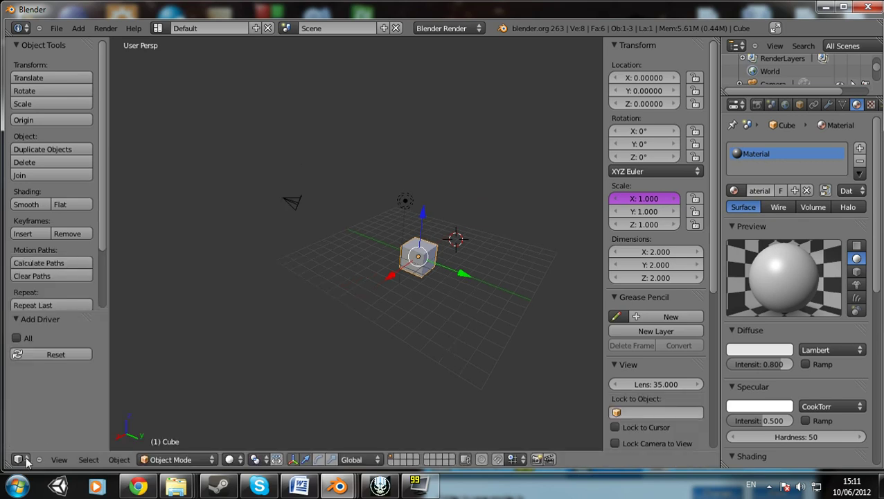
left_click_drag(9, 464, 10, 210)
Step: Turn the upper area into a Graph Editor and make it taller than the 3D view below
left_click(19, 217)
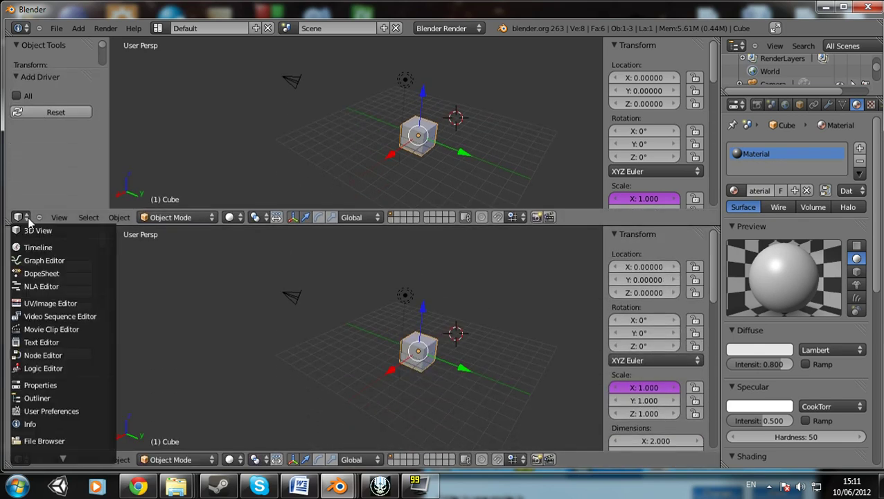
left_click(56, 261)
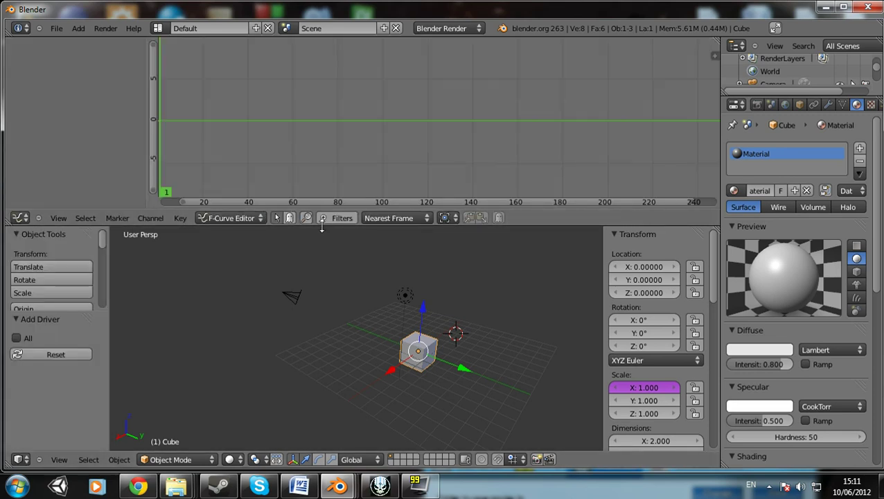
left_click_drag(322, 223, 323, 305)
scroll(494, 212, "down", 5)
scroll(493, 212, "up", 3)
scroll(489, 216, "down", 3)
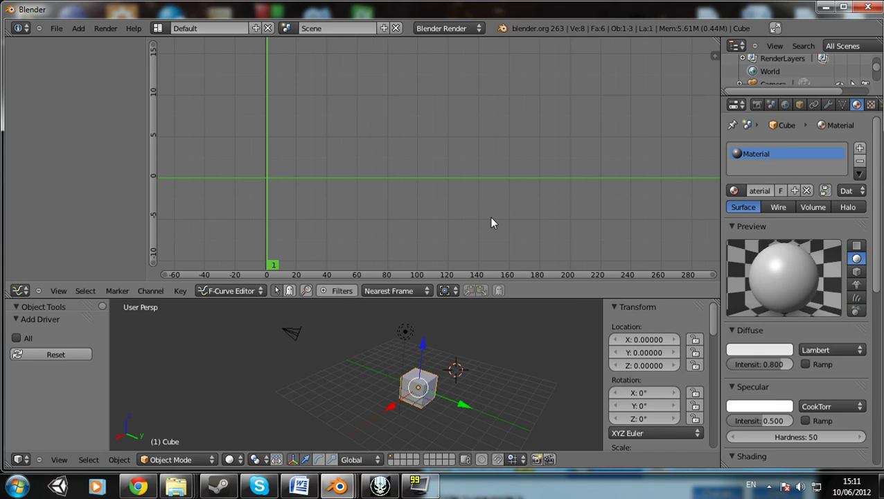
Step: Show the properties region of the Graph Editor
scroll(408, 225, "down", 3)
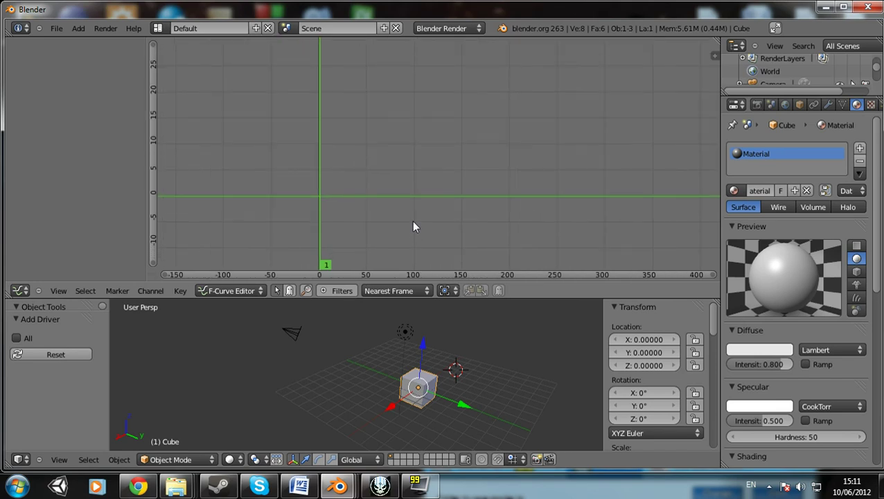
key("n")
left_click(620, 45)
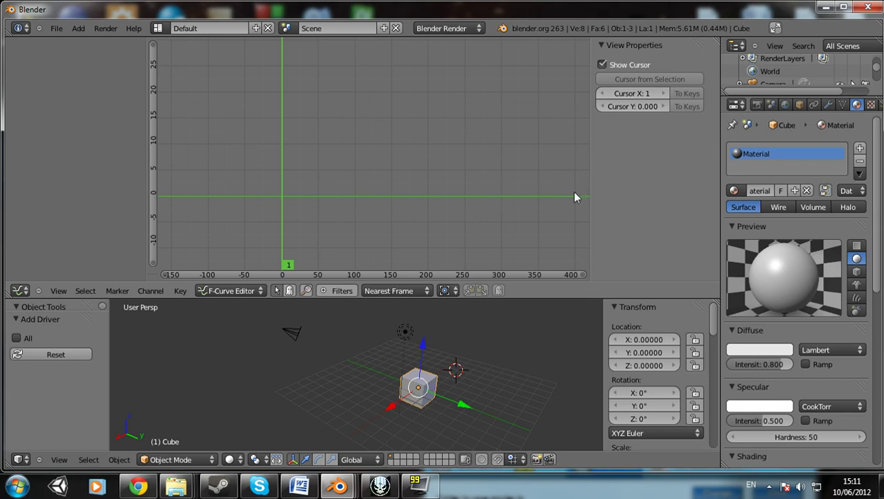
Step: Switch the Graph Editor to Drivers mode and select the cube's X Scale driver
left_click(229, 290)
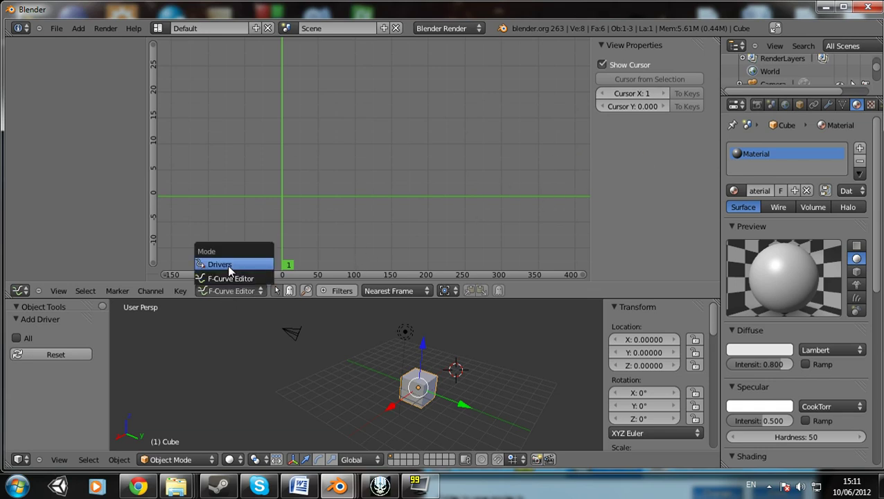
left_click(229, 265)
middle_click_drag(319, 242, 356, 177)
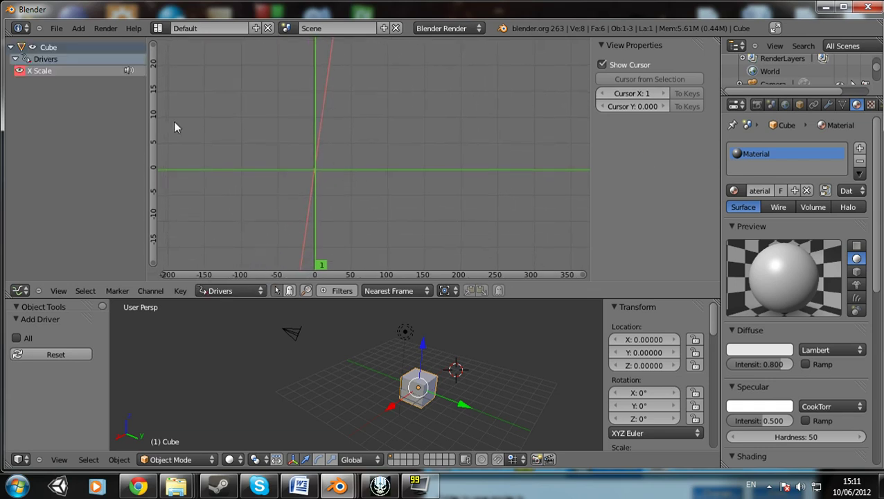
left_click(99, 70)
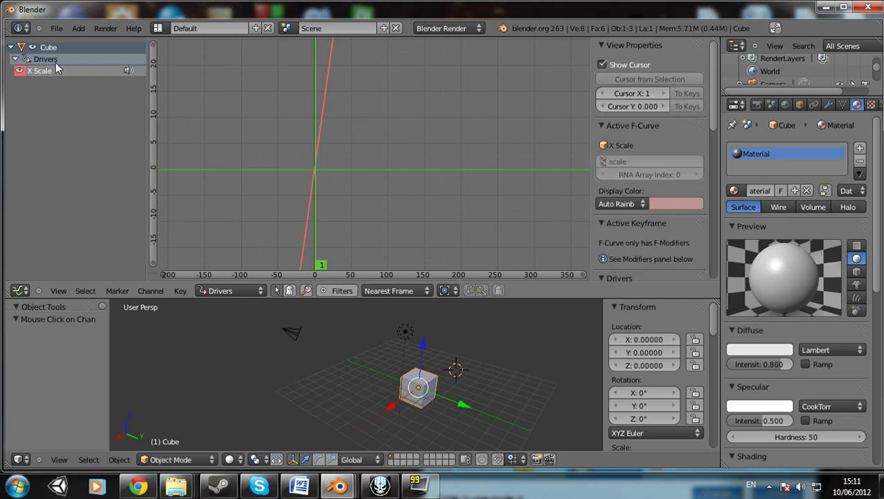
Step: Examine the X Scale driver's curve, the cube's scale values, and the driver, variable and modifier settings
scroll(589, 364, "up", 3)
scroll(647, 372, "down", 4)
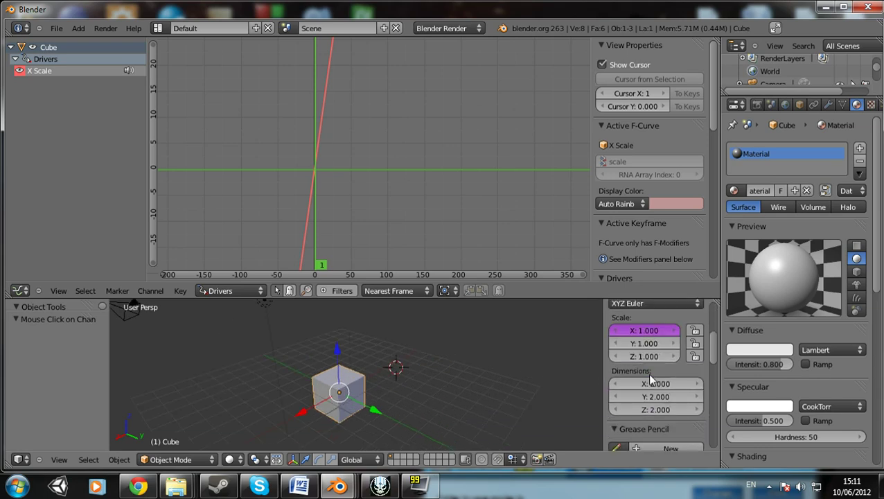
scroll(647, 372, "up", 1)
middle_click_drag(386, 154, 387, 98)
scroll(378, 130, "down", 6)
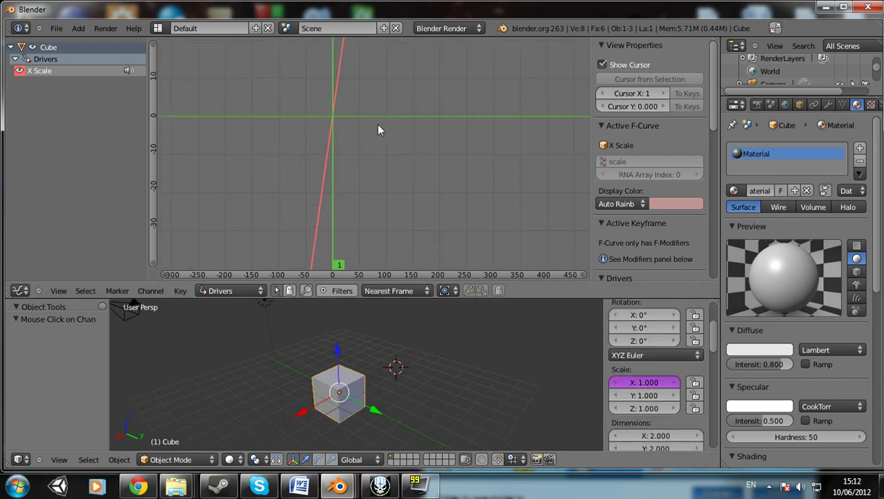
middle_click_drag(379, 64, 377, 105)
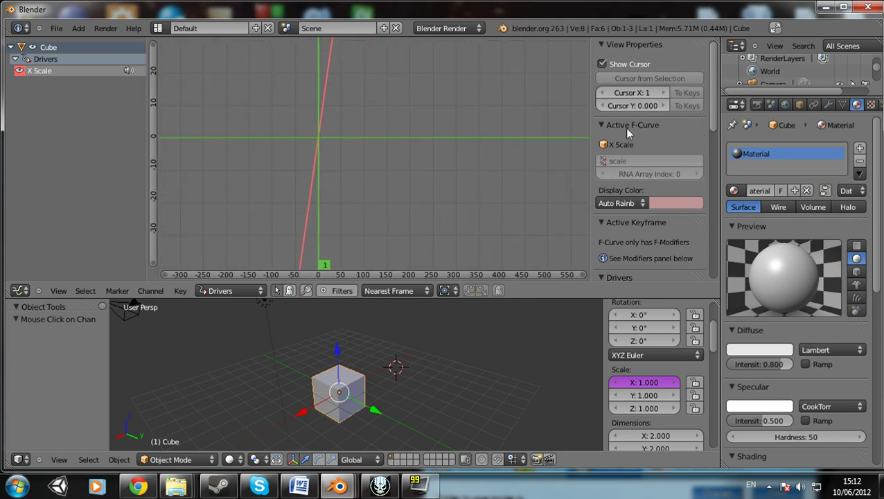
scroll(631, 128, "down", 5)
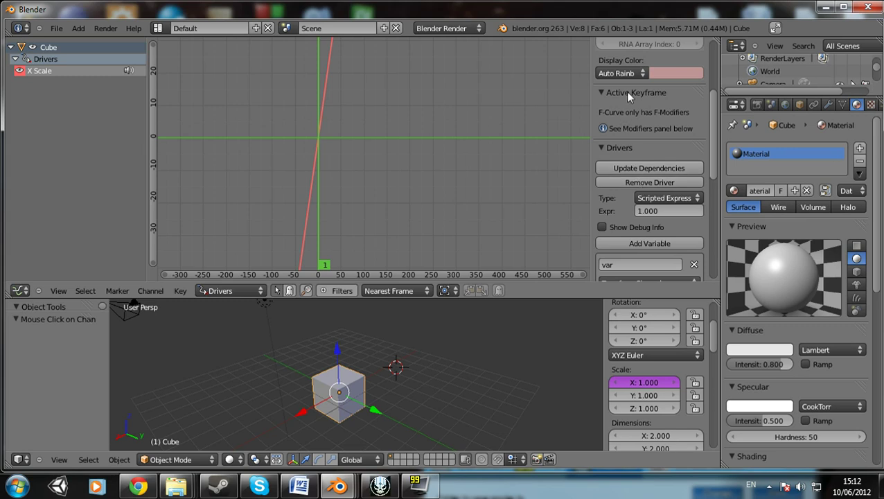
scroll(649, 124, "down", 5)
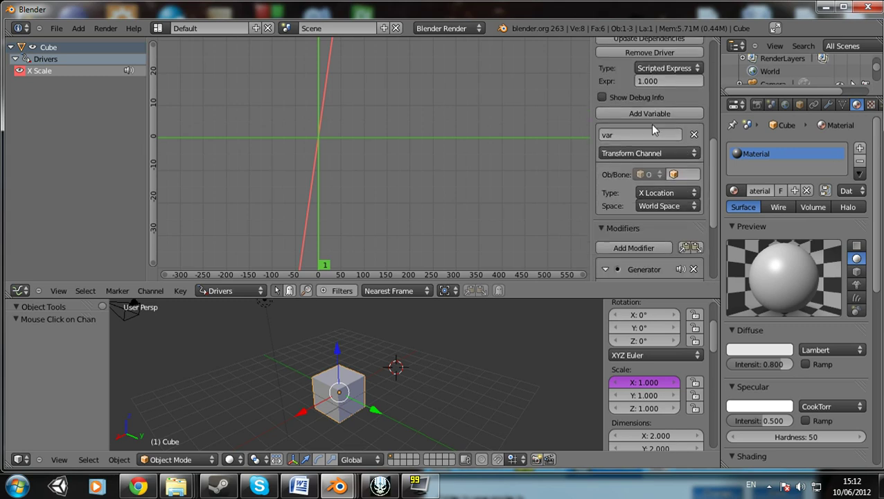
scroll(648, 126, "up", 2)
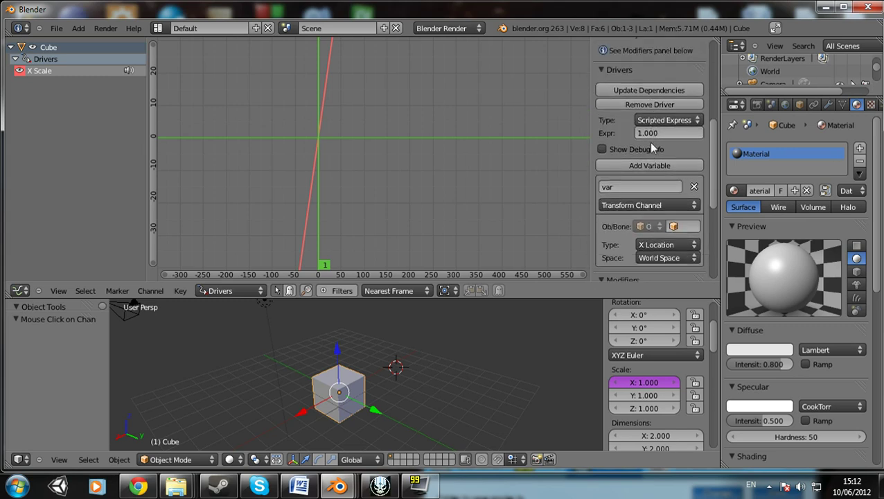
scroll(648, 142, "down", 3)
scroll(649, 149, "down", 1)
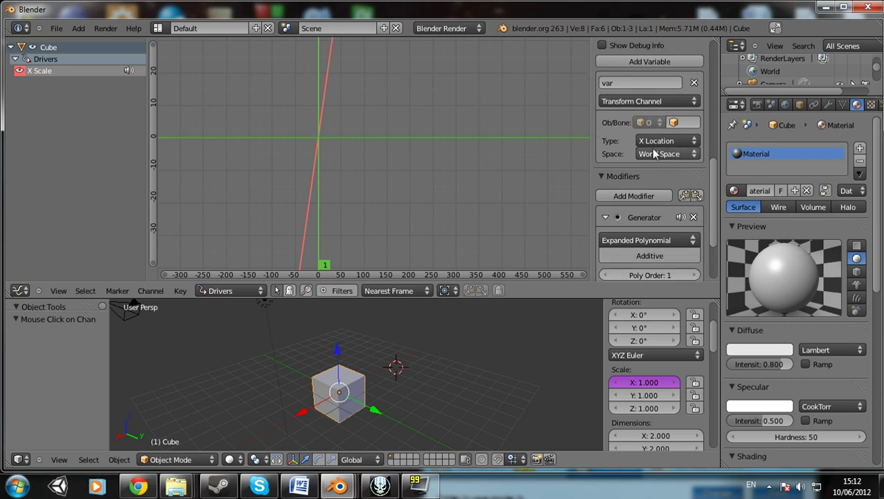
scroll(647, 142, "up", 4)
Step: Widen the Graph Editor's properties region and make the editor taller so the driver settings fit
left_click_drag(593, 161, 429, 163)
left_click_drag(547, 283, 546, 361)
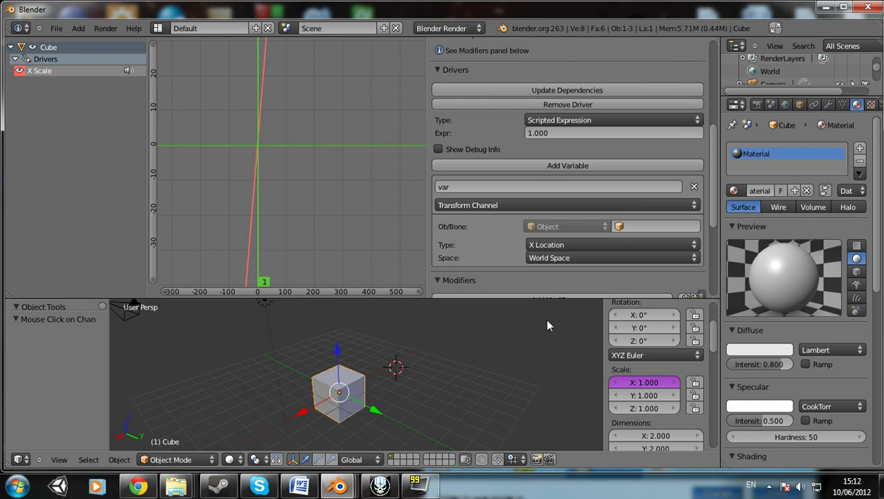
left_click_drag(547, 297, 543, 254)
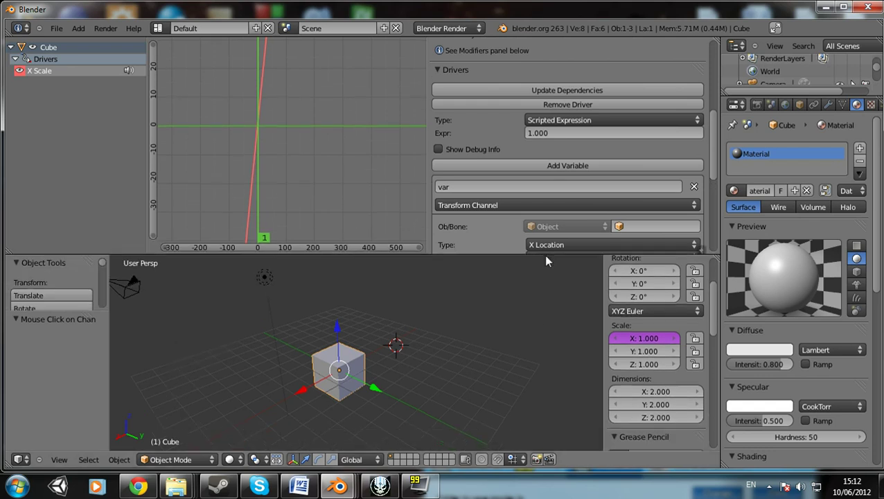
left_click(701, 250)
left_click_drag(592, 251, 589, 380)
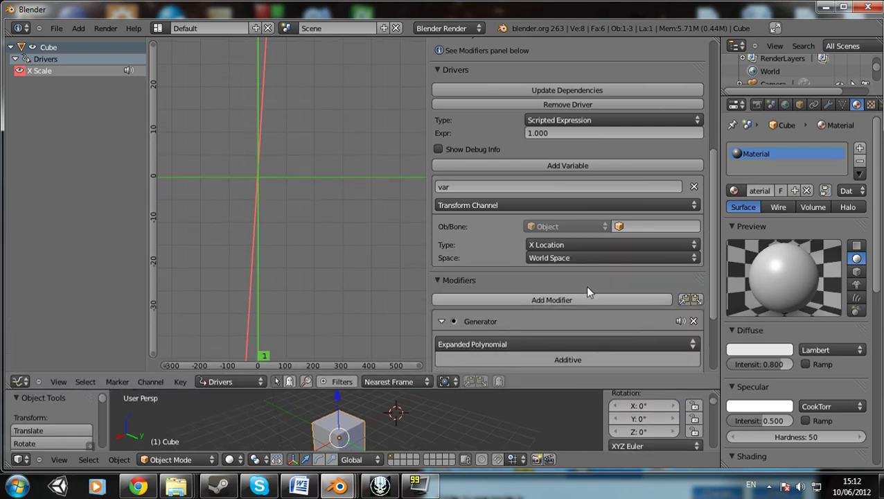
Step: Set the X Scale driver's type to Averaged Value
left_click(554, 121)
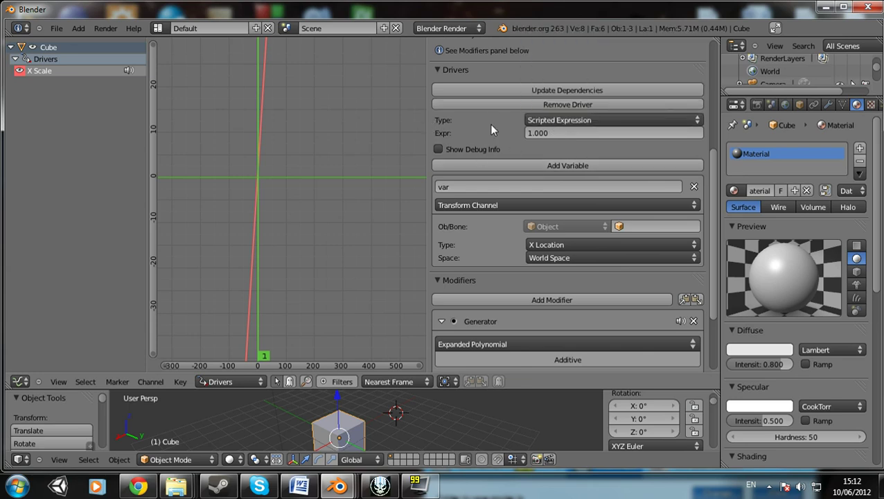
left_click(556, 117)
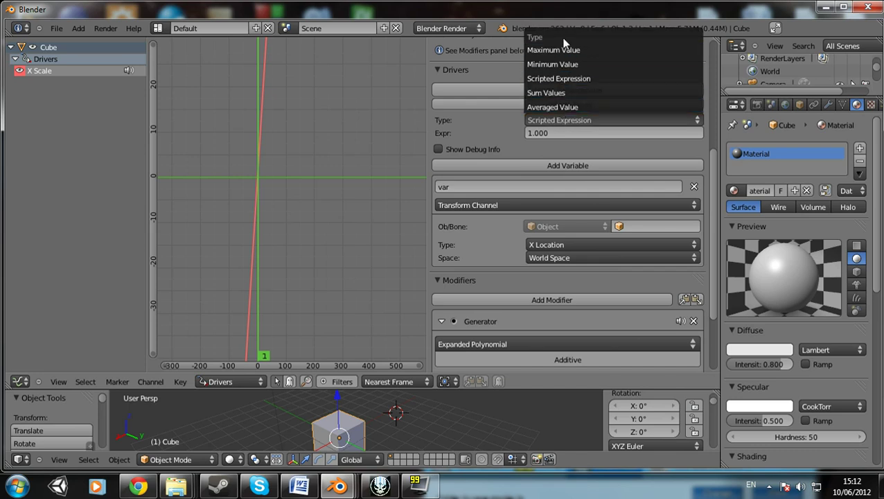
left_click(559, 107)
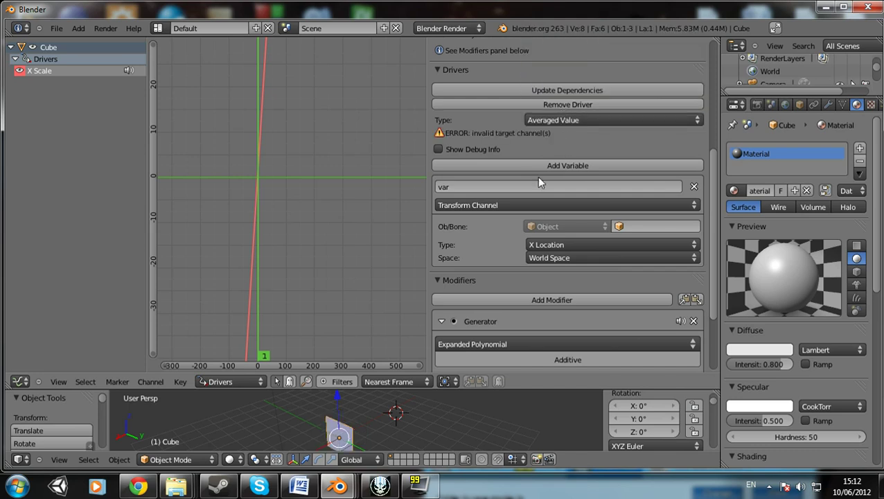
Step: Review the driver's variable and modifier settings and its available type options, keeping Averaged Value
scroll(523, 170, "down", 1)
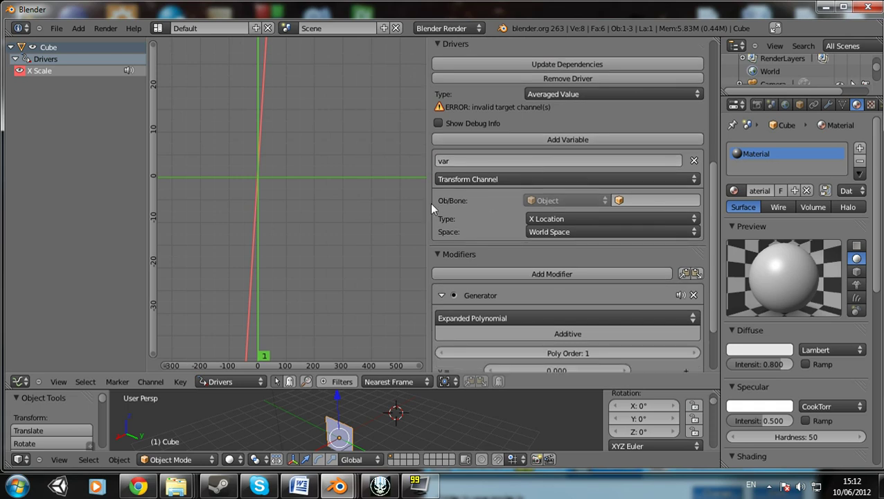
scroll(500, 180, "up", 4)
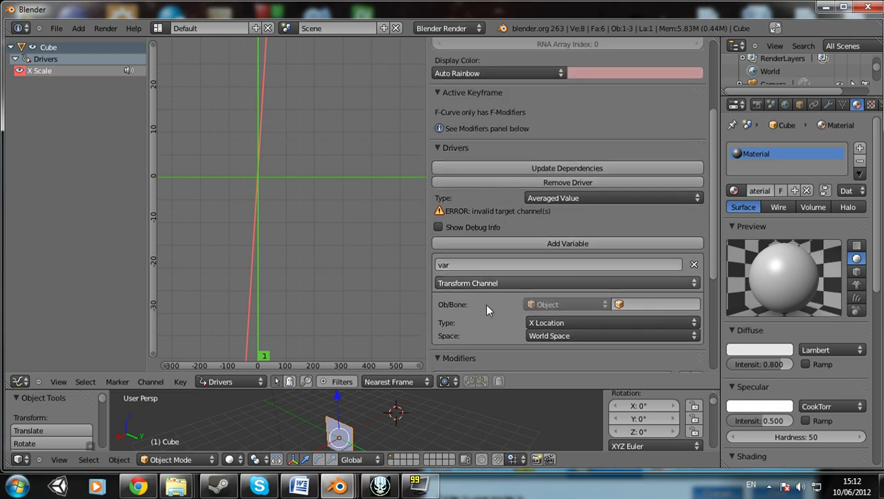
scroll(575, 281, "down", 5)
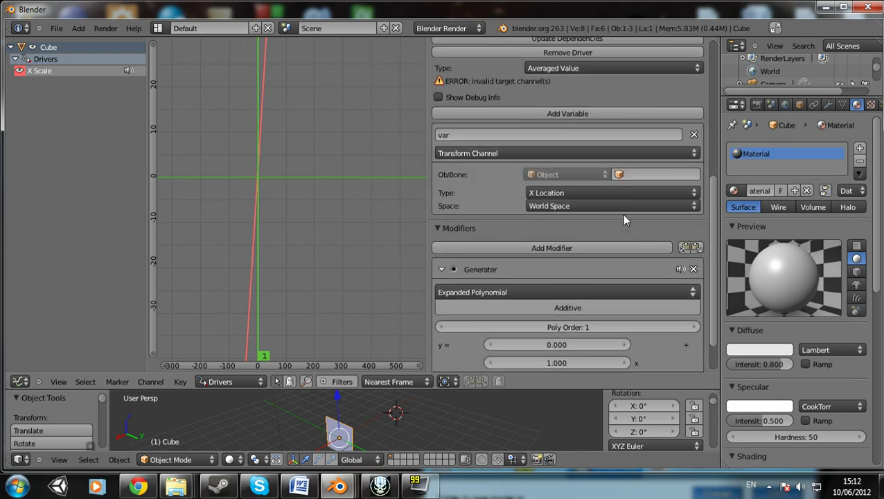
scroll(526, 151, "up", 3)
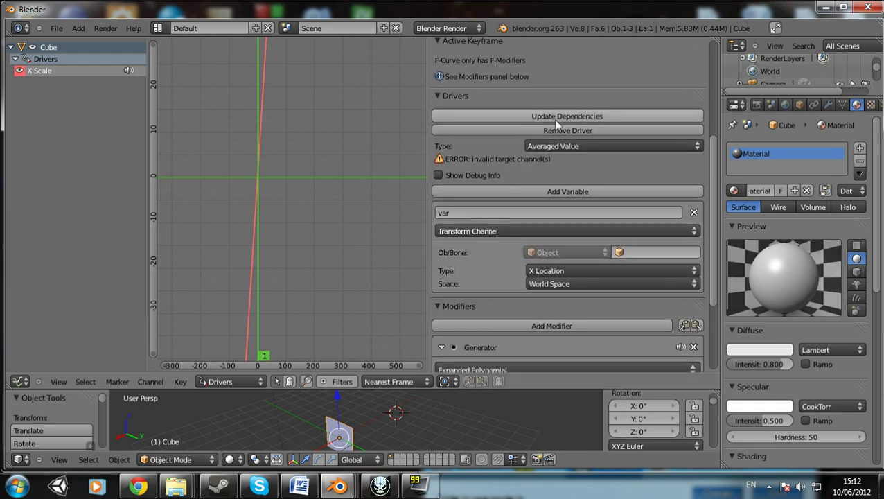
left_click(540, 209)
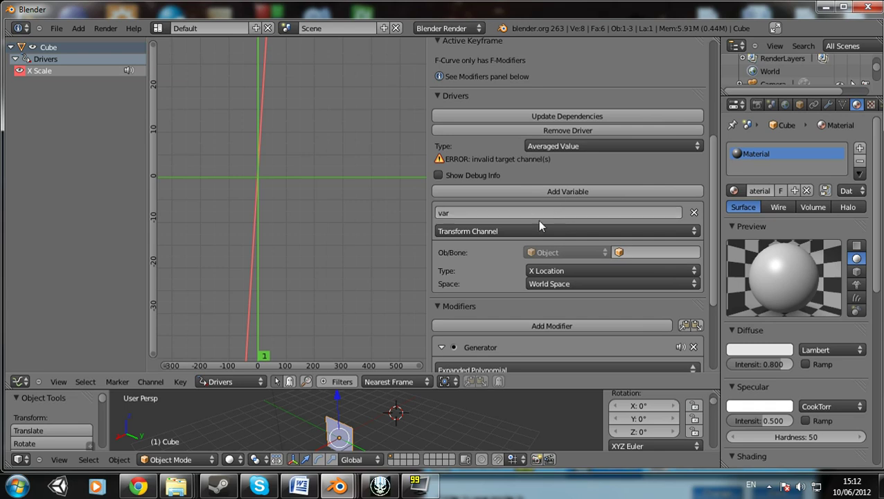
left_click(457, 211)
left_click(574, 145)
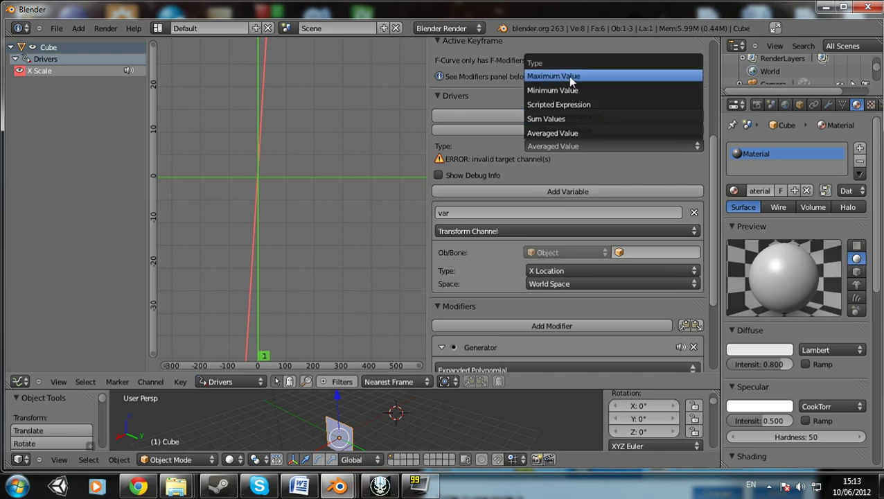
left_click(574, 132)
Step: Turn the driver's debug info on and off again
left_click(586, 173)
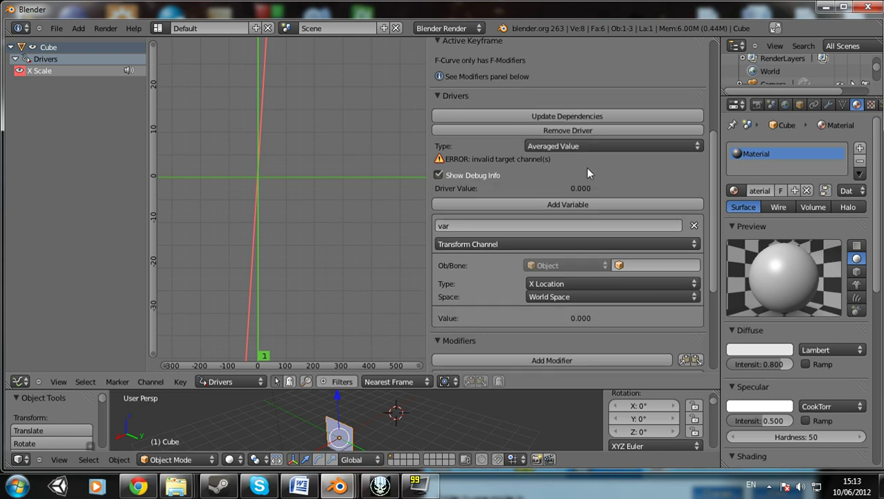
left_click(463, 177)
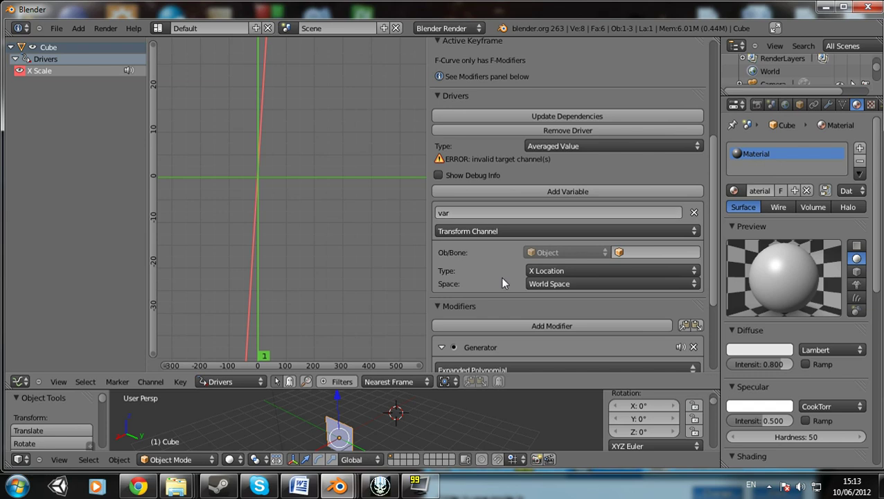
left_click(559, 145)
Step: Set the driver variable to a Transform Channel that reads the Y Rotation of the object Cube
scroll(556, 278, "down", 1)
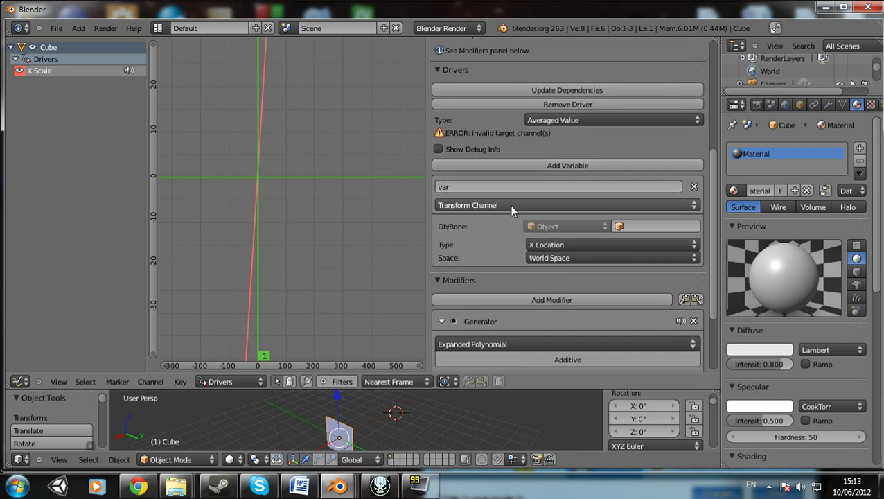
left_click(488, 205)
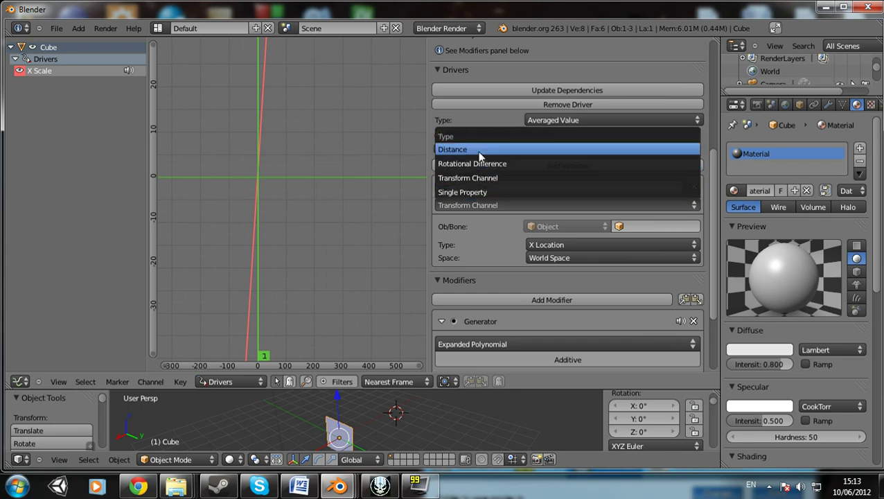
left_click(477, 179)
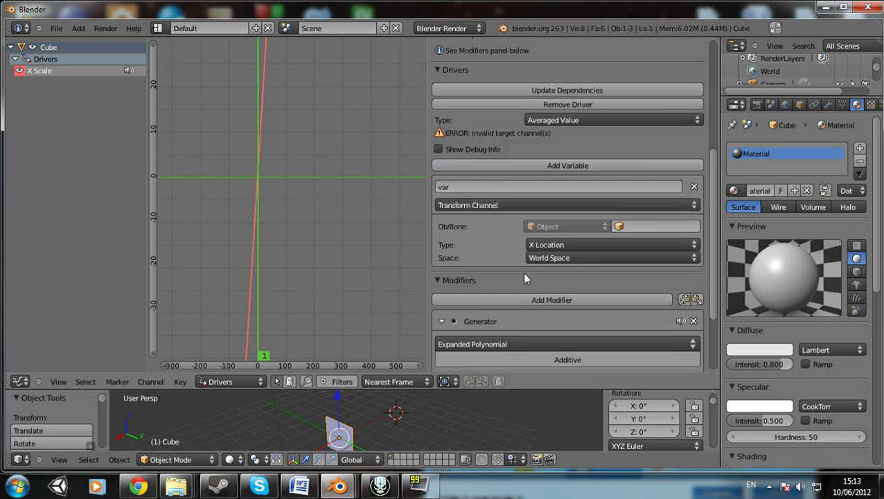
left_click(547, 246)
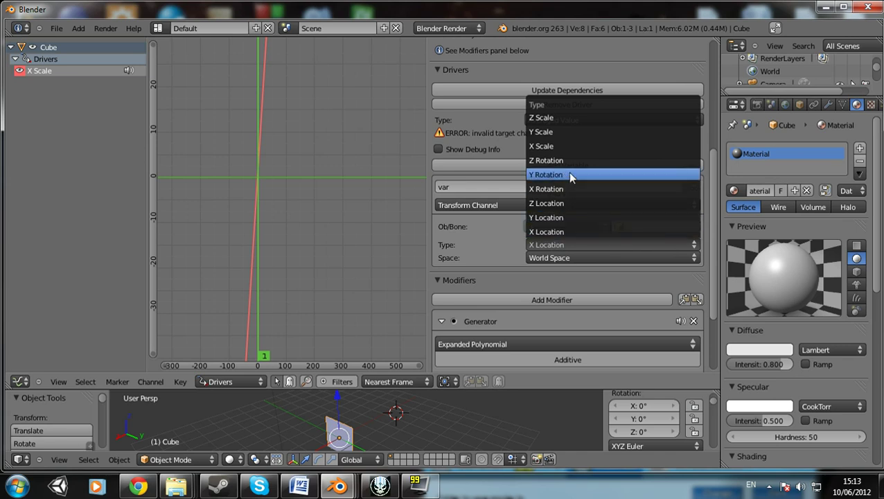
left_click(572, 244)
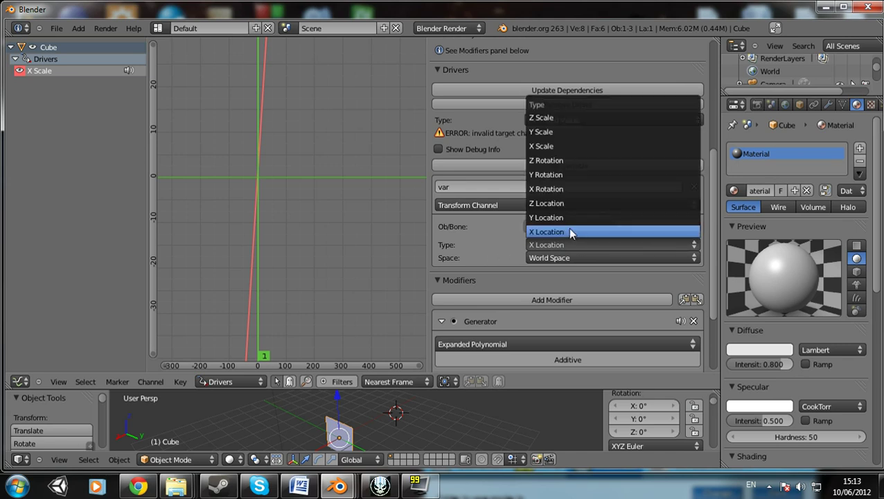
left_click(556, 176)
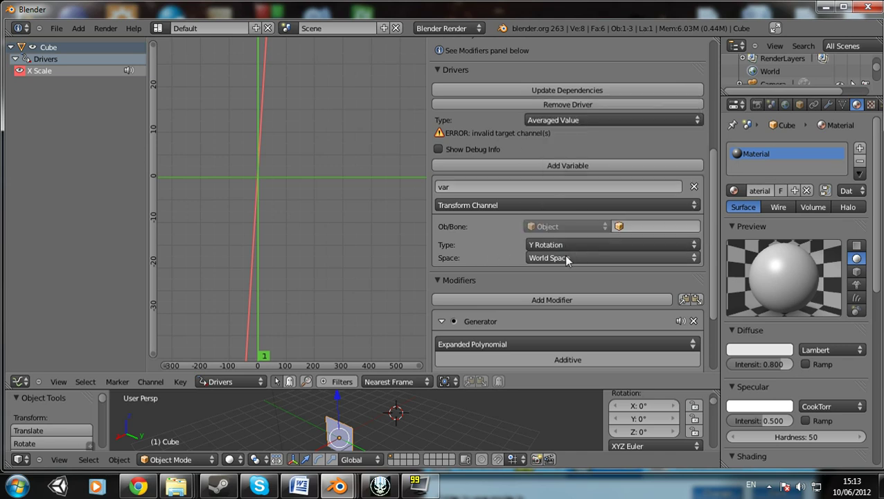
left_click(629, 226)
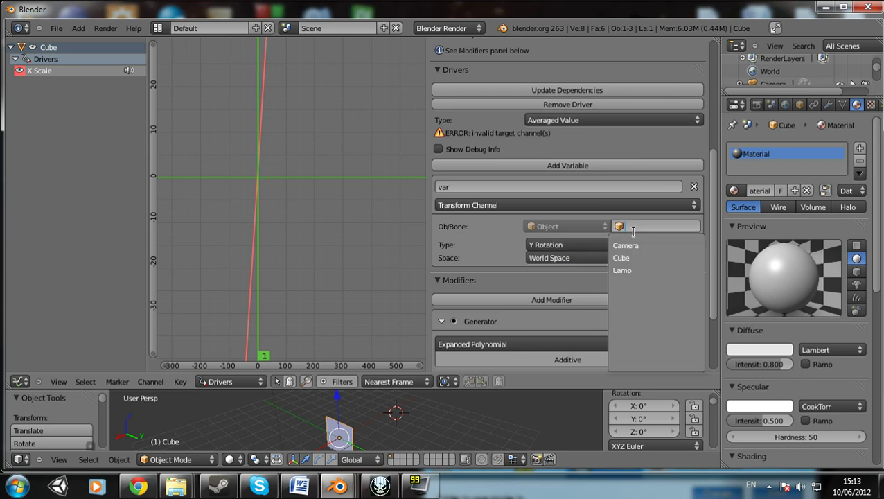
left_click(632, 257)
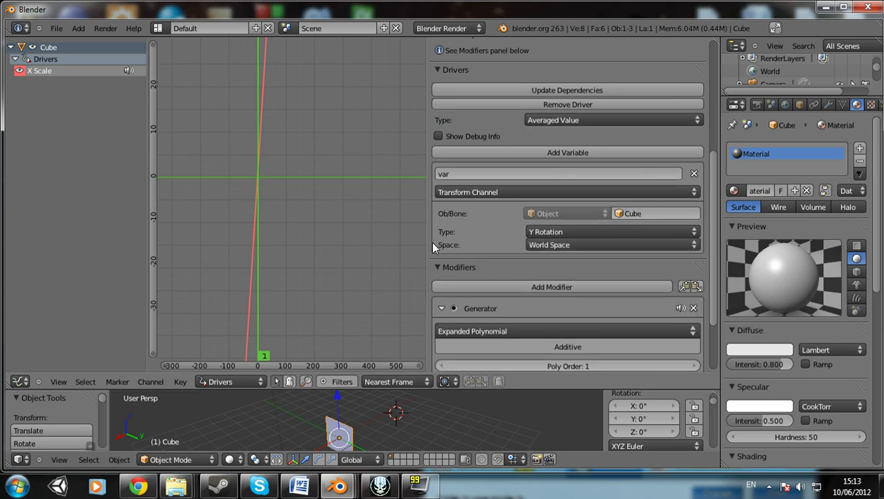
Step: Shrink the Graph Editor to enlarge the 3D view, and bring the cube and its rotation values into view
left_click_drag(494, 375, 495, 67)
middle_click_drag(425, 202, 446, 197)
scroll(406, 276, "up", 4)
scroll(629, 181, "up", 2)
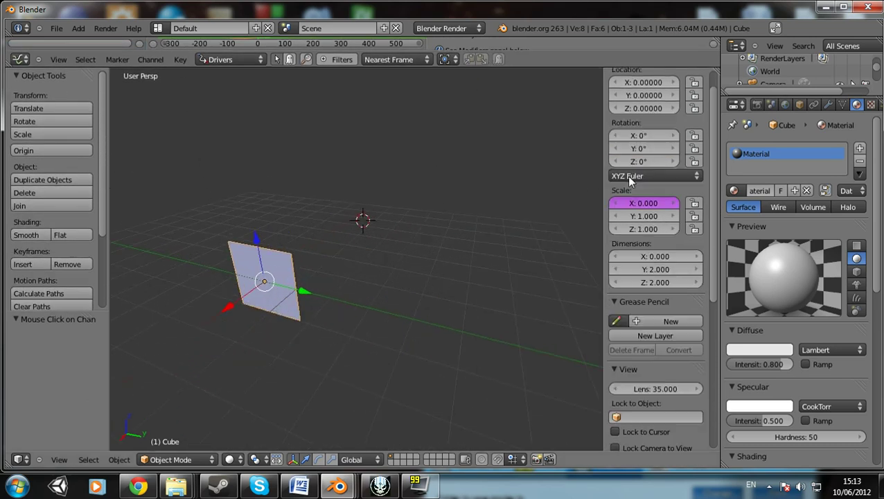
Step: Rotate the cube to 35° on its Y axis to test the X scale driver
scroll(628, 176, "up", 1)
left_click_drag(644, 179, 616, 179)
scroll(530, 144, "up", 3)
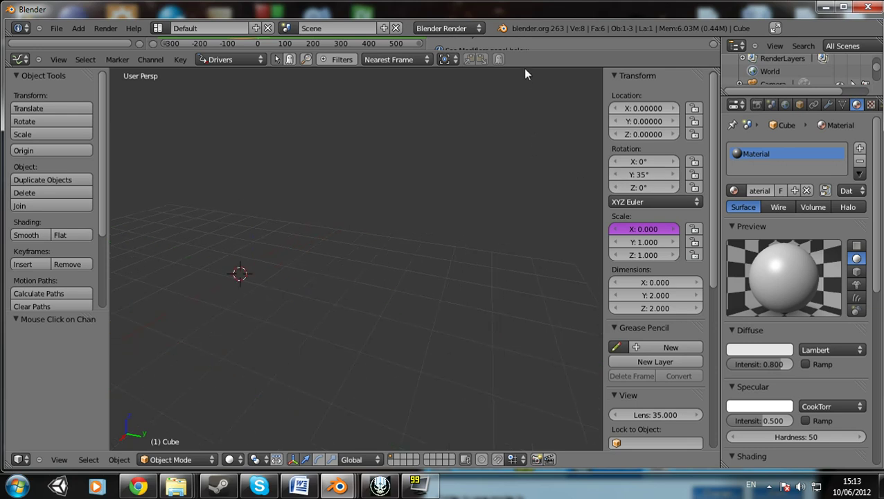
Step: Enlarge the Graph Editor and review the driver's settings and type options, keeping Averaged Value
left_click_drag(523, 68, 526, 417)
scroll(564, 298, "down", 2)
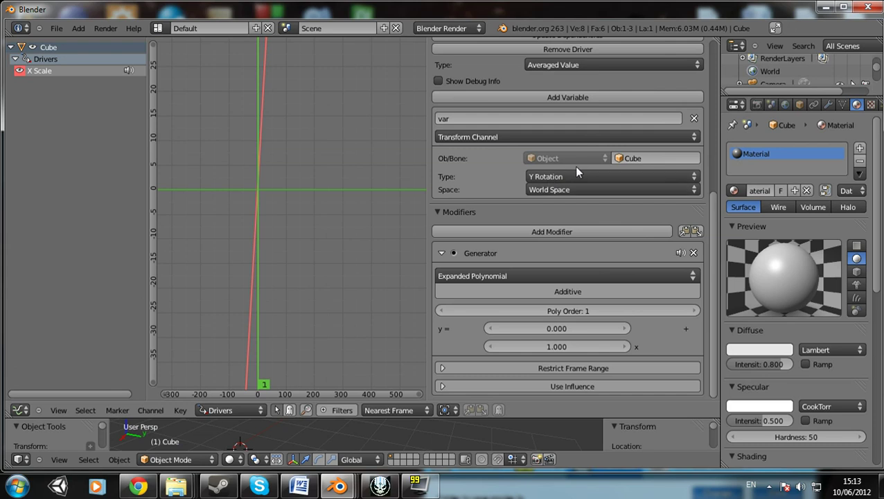
scroll(575, 168, "up", 3)
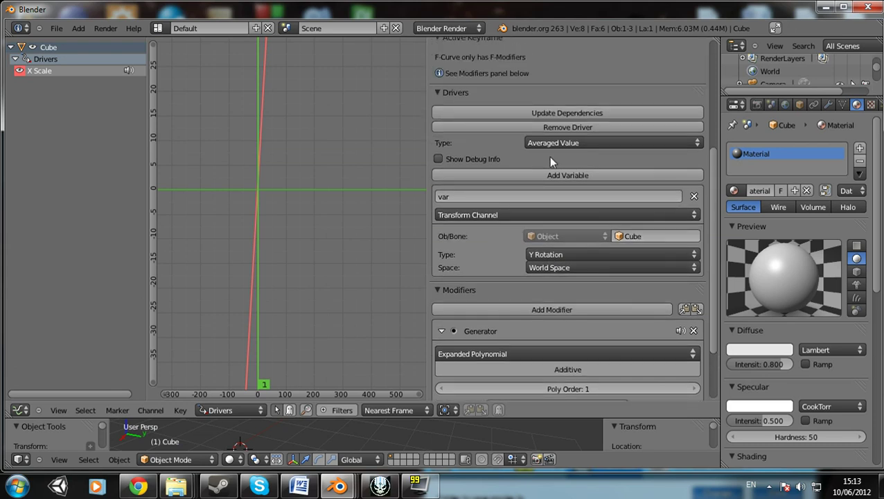
left_click(569, 144)
left_click(568, 131)
scroll(581, 216, "down", 3)
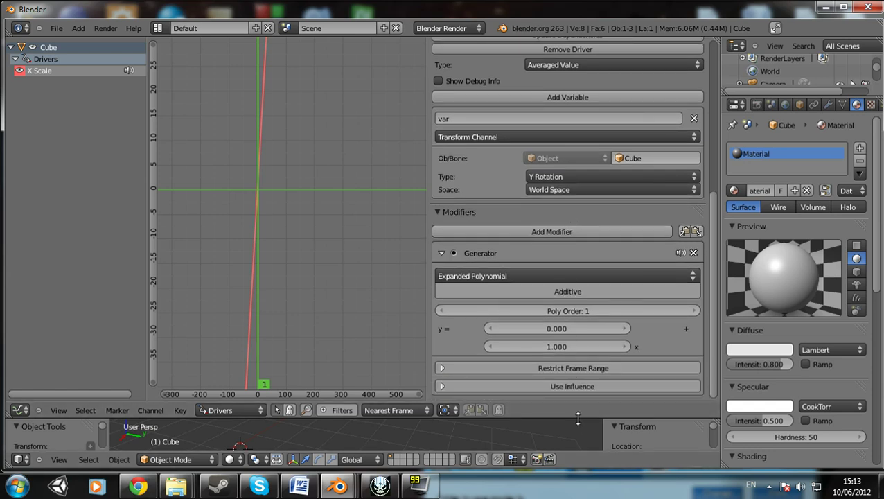
Step: Enlarge the 3D view, set the cube's Y rotation to 82° and bring the cube into view
left_click_drag(578, 418, 581, 97)
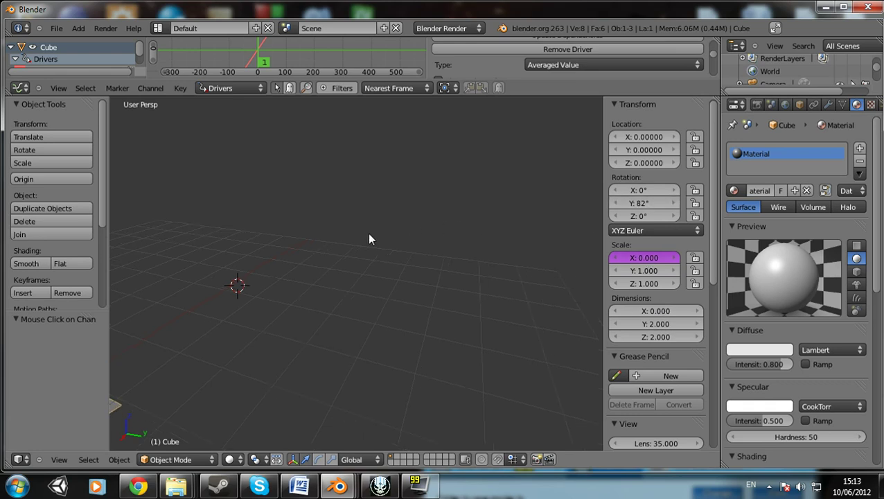
middle_click_drag(358, 279, 212, 139, "shift")
scroll(10, 283, "down", 1)
scroll(277, 229, "down", 2)
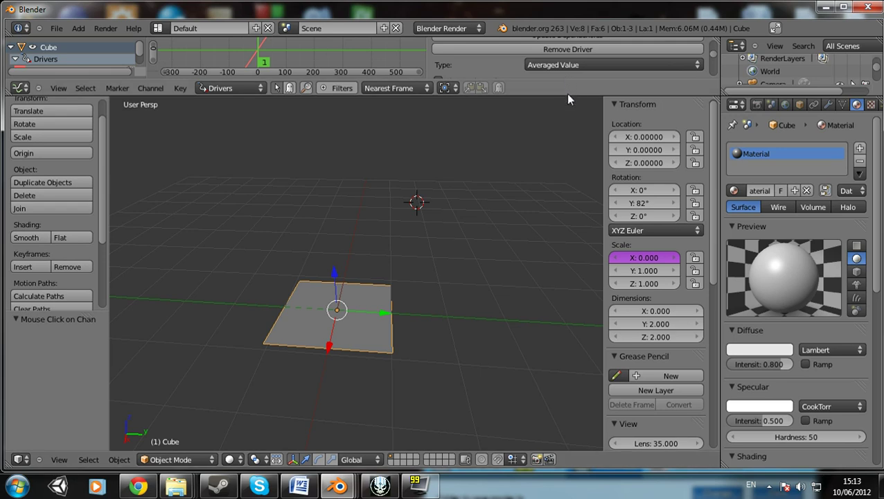
Step: Update the X Scale driver's dependencies and set the cube's Y rotation to 118°
left_click_drag(564, 97, 532, 360)
scroll(591, 156, "up", 9)
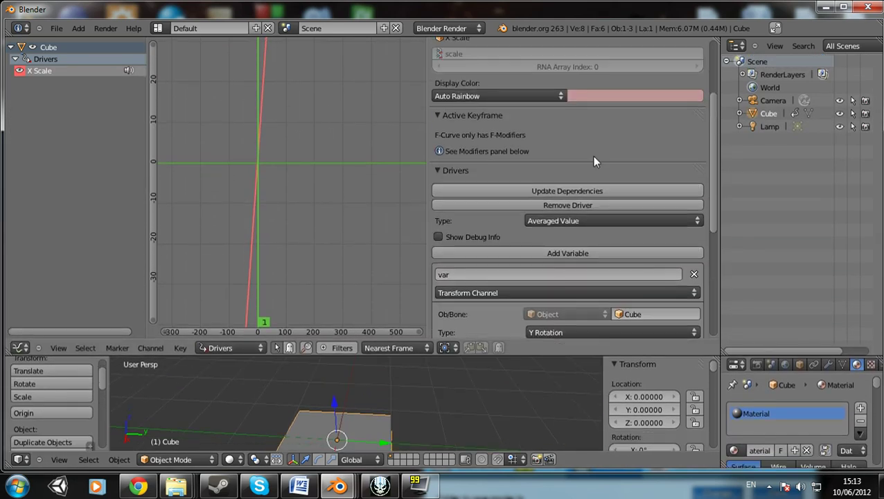
scroll(588, 159, "down", 5)
left_click(571, 167)
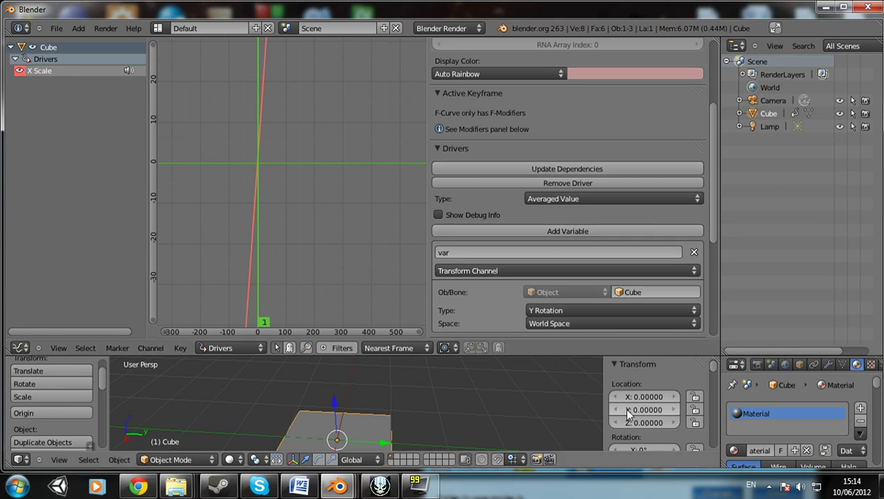
scroll(634, 434, "down", 3)
left_click_drag(643, 410, 661, 410)
Step: Change the X Scale driver's type to Scripted Expression
scroll(558, 248, "up", 5)
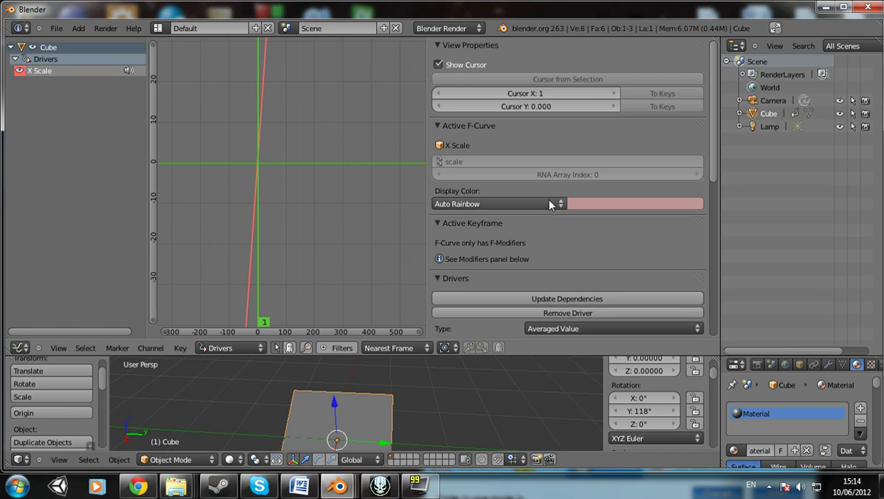
scroll(558, 245, "down", 2)
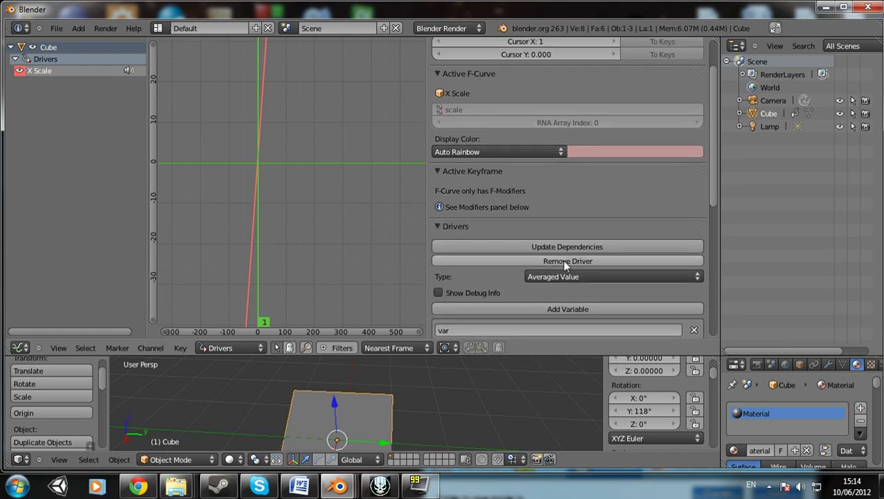
scroll(565, 266, "down", 1)
left_click(567, 251)
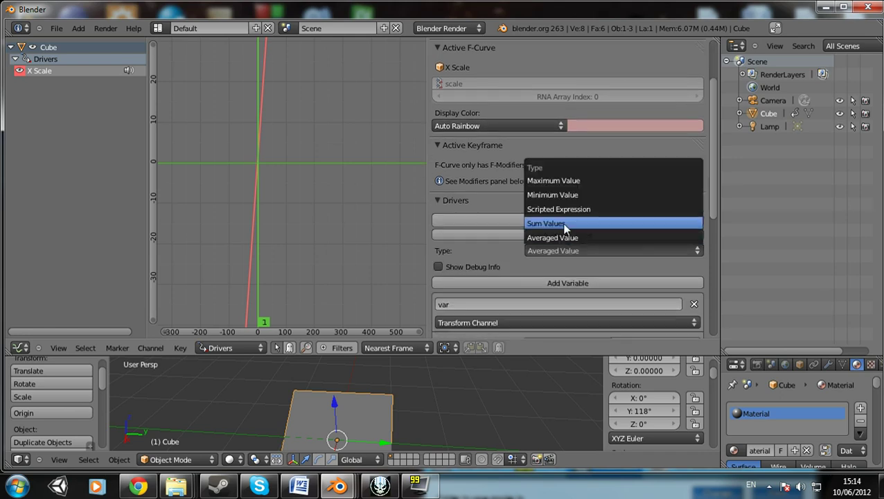
left_click(561, 213)
Step: Test the scripted driver by rotating the cube on Y to -248° and to -239° in an enlarged 3D view
left_click_drag(644, 410, 560, 410)
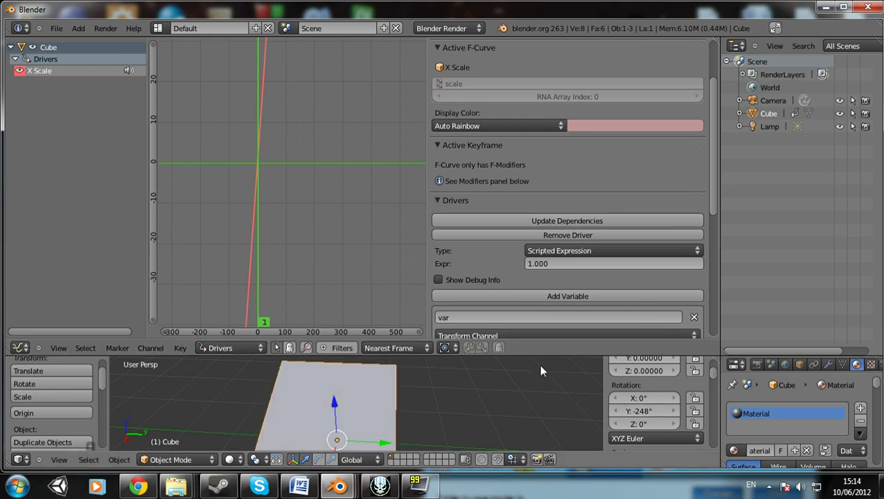
left_click_drag(535, 356, 535, 93)
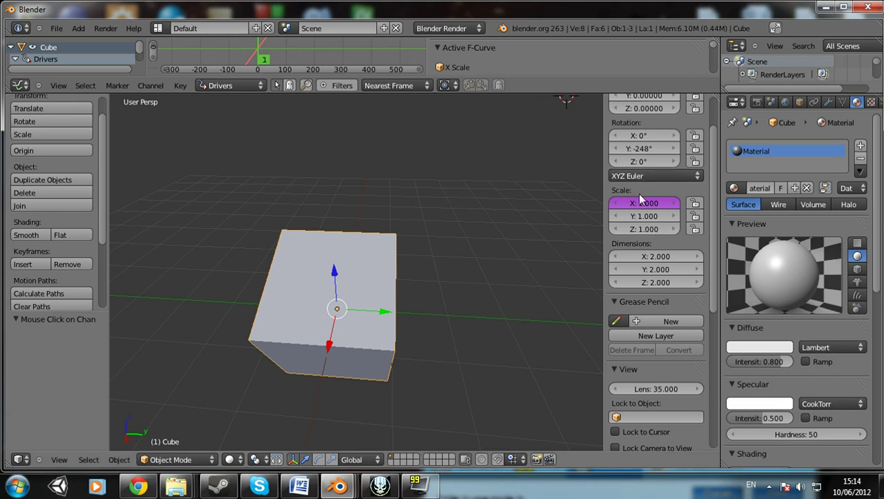
left_click_drag(645, 149, 668, 149)
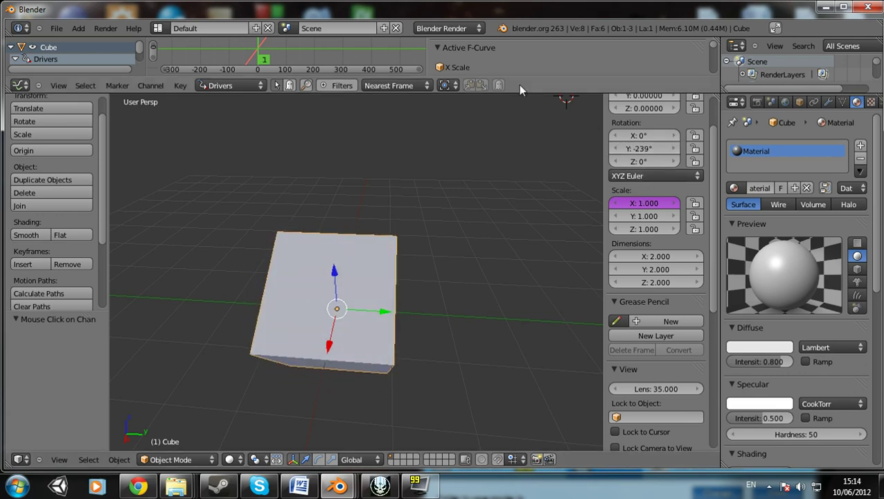
Step: Enlarge the Graph Editor and switch the driver's type back to Averaged Value
left_click_drag(519, 92, 544, 358)
scroll(544, 225, "down", 3)
left_click(556, 172)
left_click(552, 157)
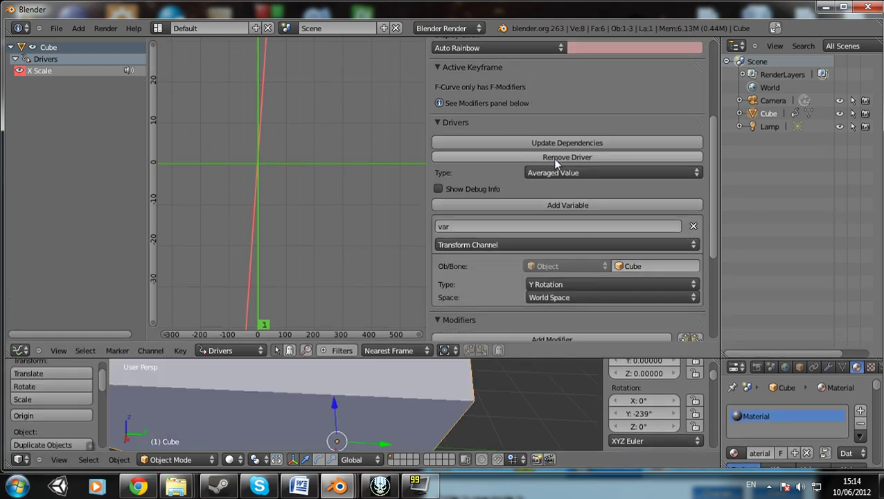
scroll(632, 387, "up", 3)
scroll(635, 391, "down", 3)
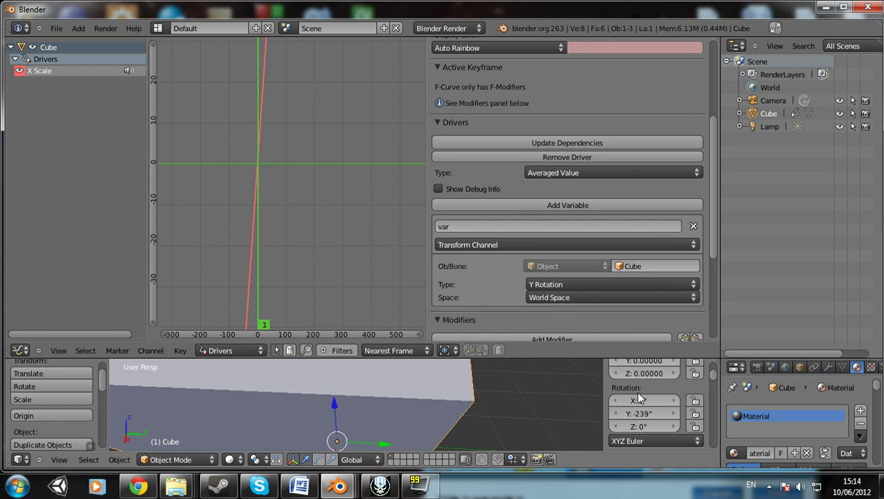
Step: Set the cube's Y rotation to -395° and recheck the driver's type options, keeping Averaged Value
left_click_drag(651, 415, 613, 413)
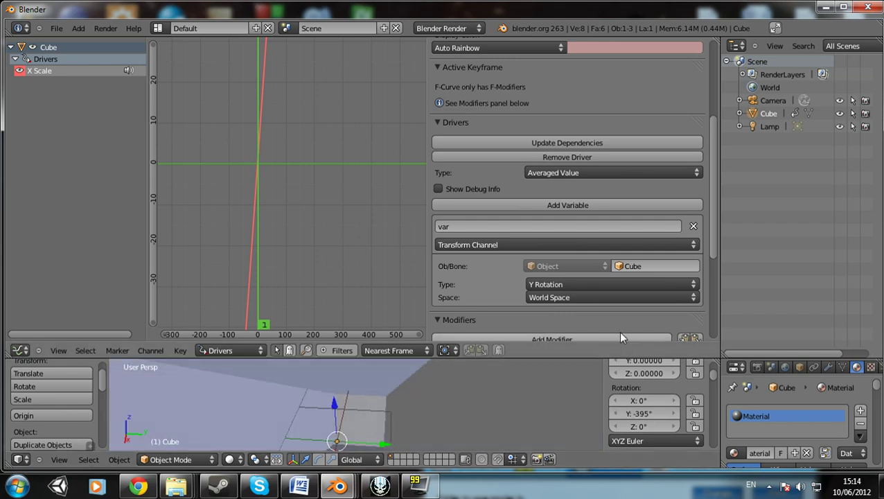
left_click(564, 172)
left_click(566, 173)
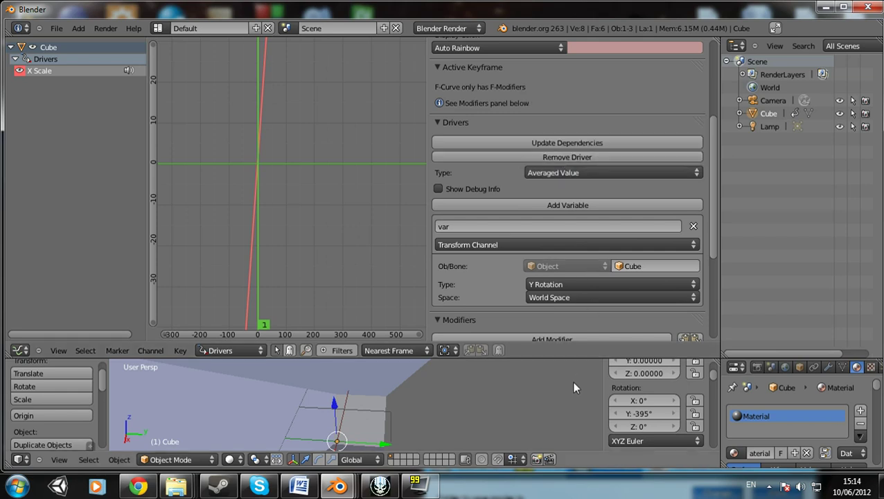
Step: Enlarge the 3D view to show the whole cube and set its Y rotation to -301°
left_click_drag(562, 358, 561, 54)
scroll(518, 183, "down", 4)
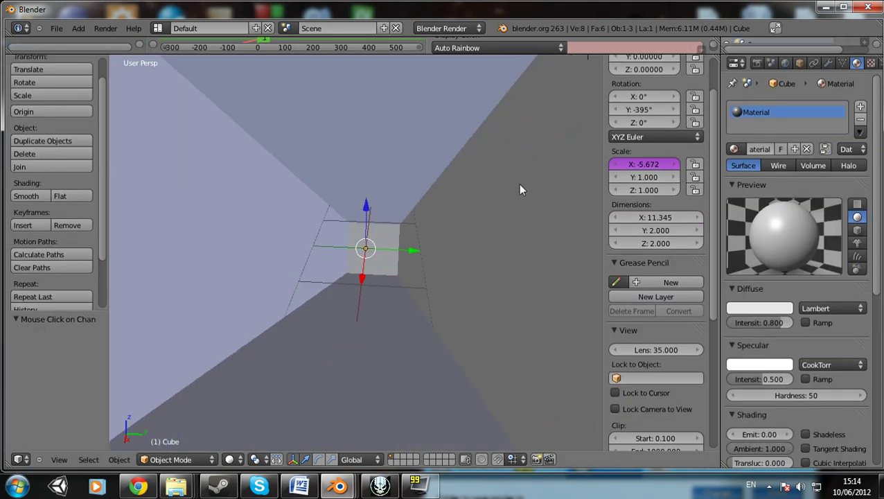
middle_click_drag(509, 185, 564, 223)
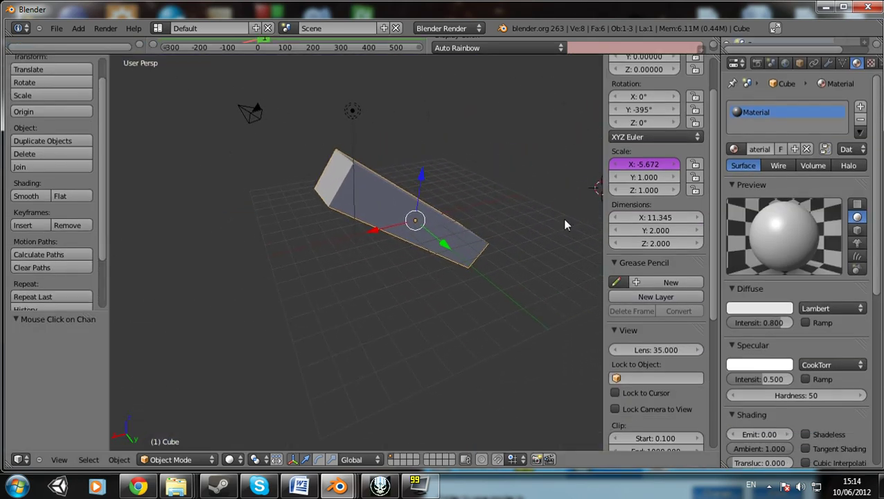
scroll(669, 175, "up", 2)
left_click_drag(656, 166, 716, 166)
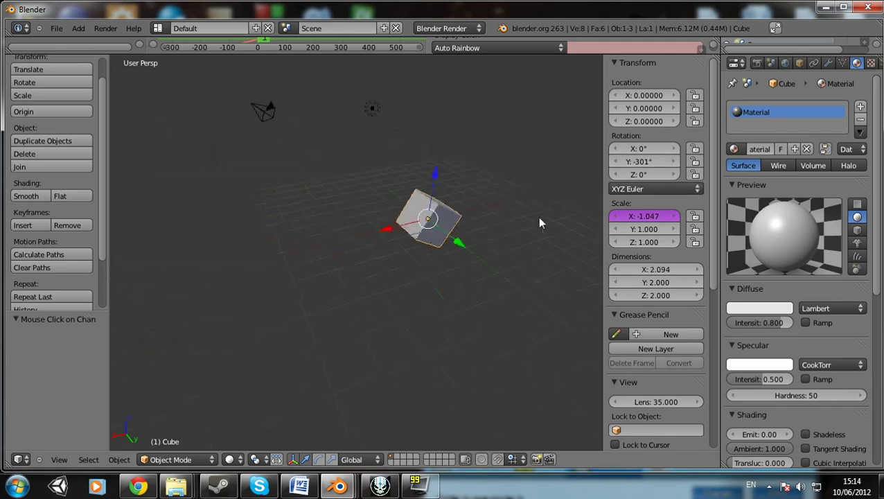
Step: Enlarge the Graph Editor and review the driver settings together with the cube in the 3D view
middle_click_drag(537, 216, 599, 20)
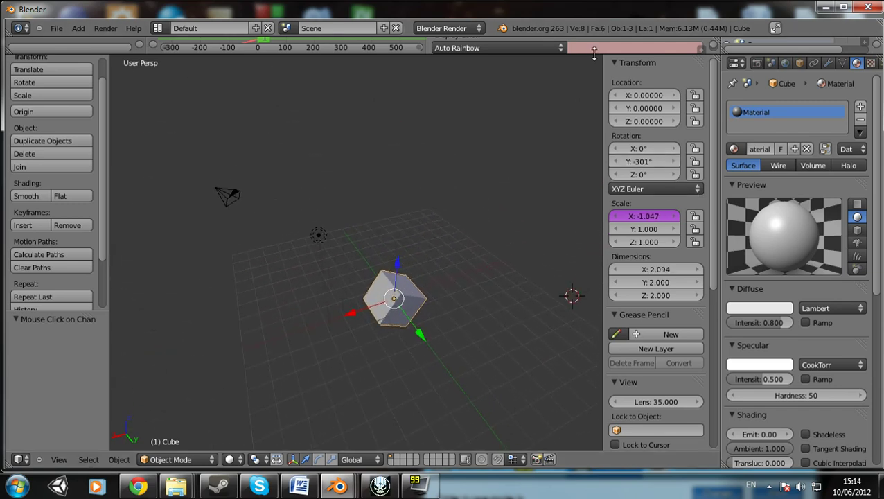
left_click_drag(597, 54, 596, 250)
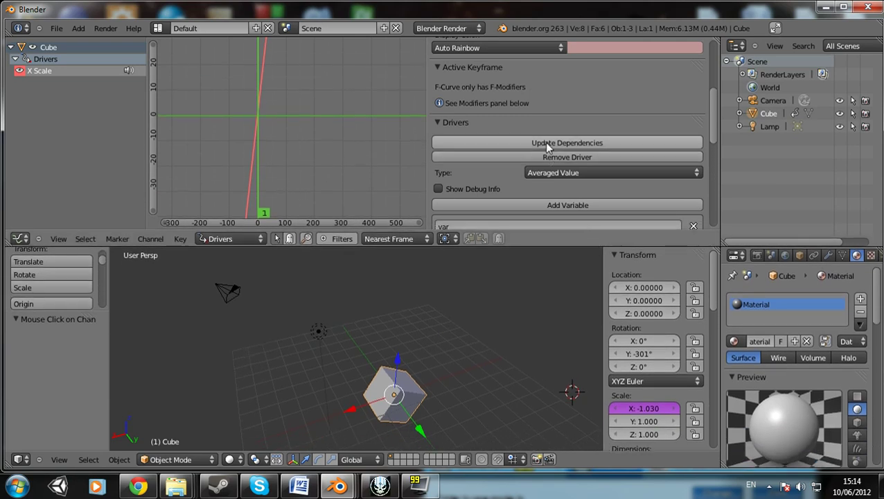
middle_click_drag(398, 325, 509, 363)
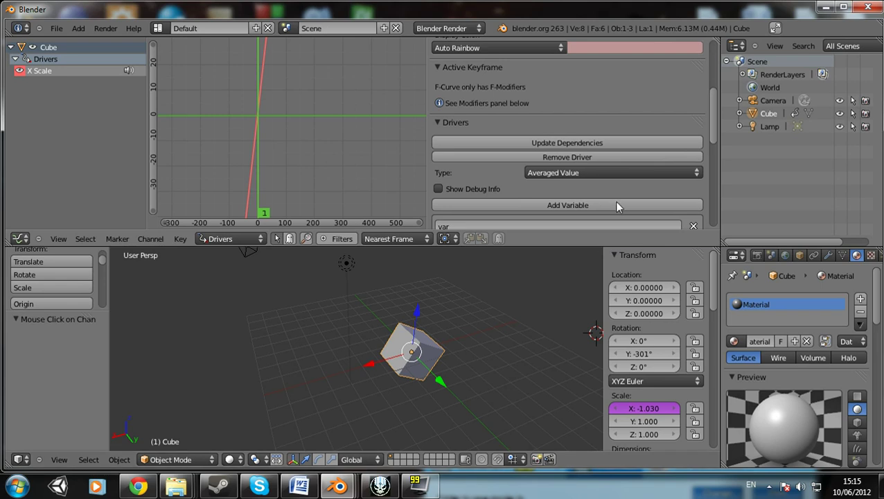
scroll(567, 191, "down", 3)
scroll(564, 190, "up", 5)
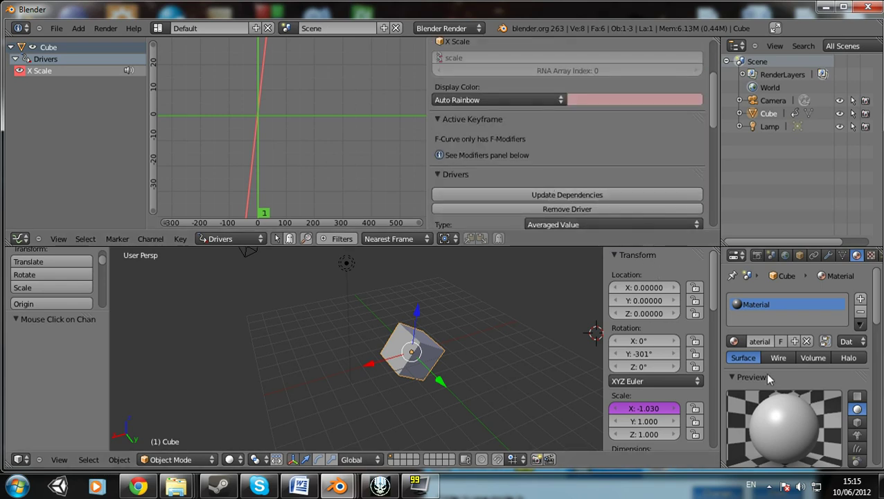
Step: Delete the drivers on the cube's scale and reset its Y rotation to 0°
right_click(620, 408)
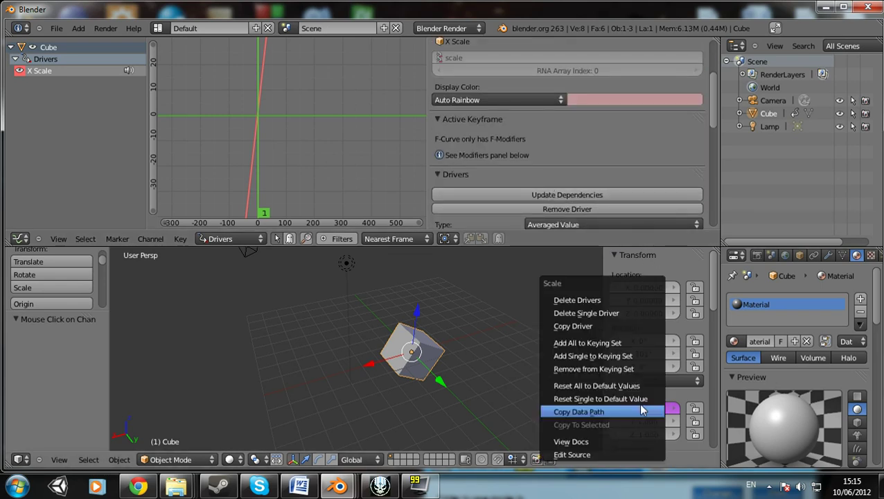
left_click(590, 301)
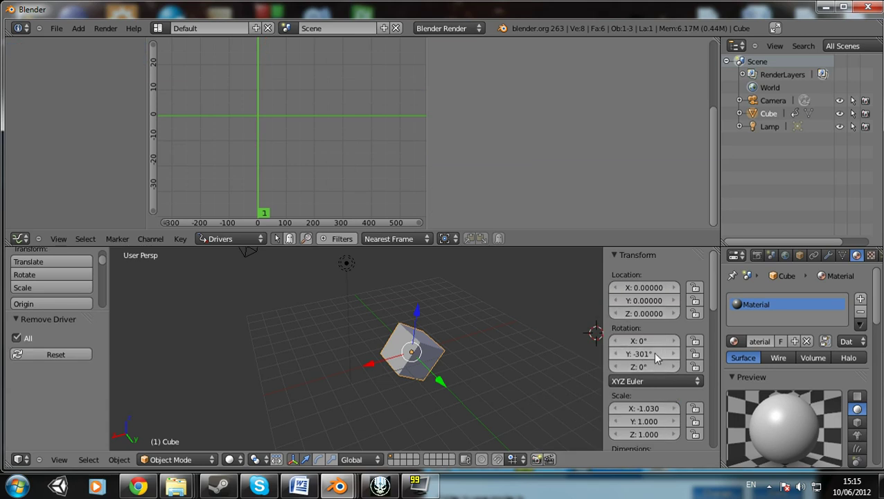
key("Return")
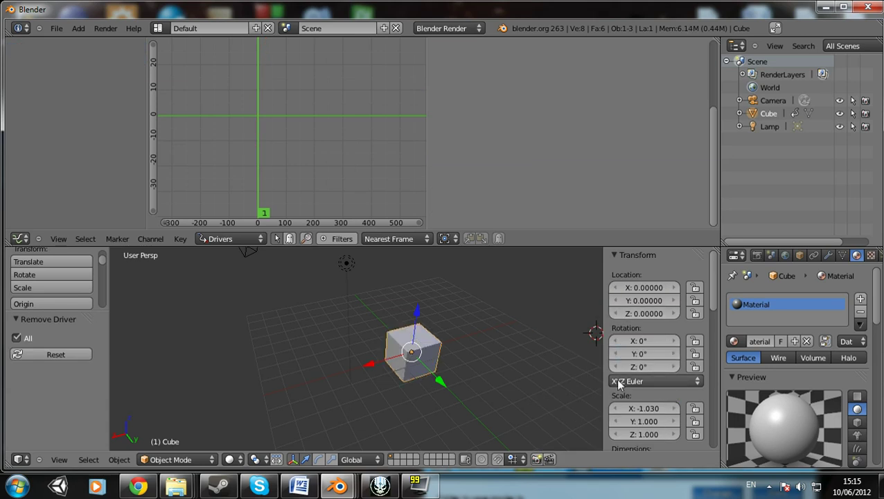
Step: Enlarge the 3D view around the cube and look through the World and Object properties
left_click_drag(530, 244, 529, 115)
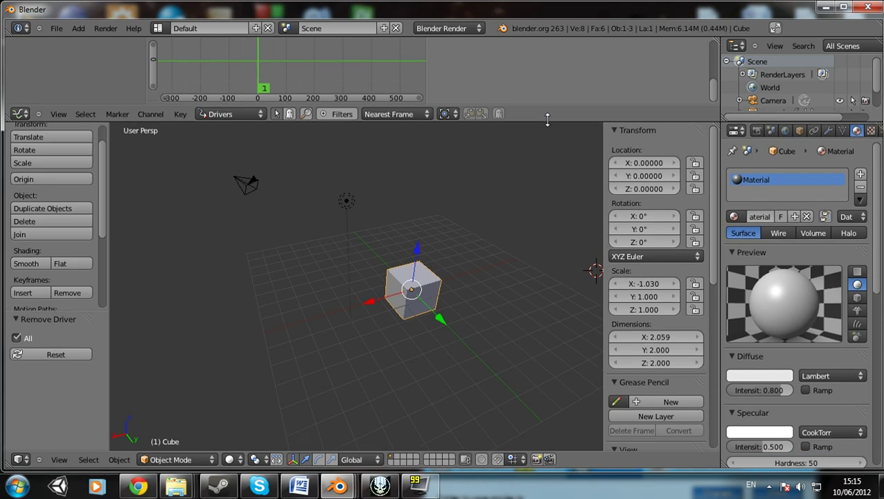
middle_click_drag(443, 303, 398, 315)
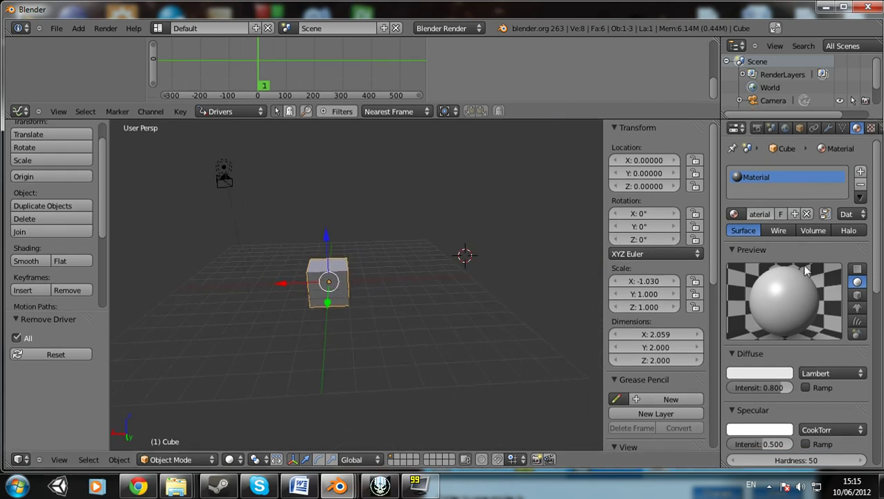
left_click(784, 128)
scroll(814, 404, "down", 6)
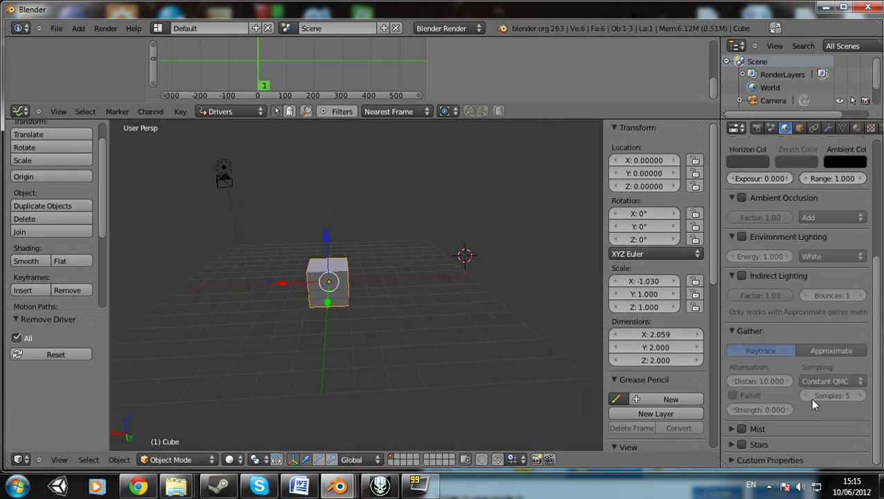
scroll(770, 278, "up", 6)
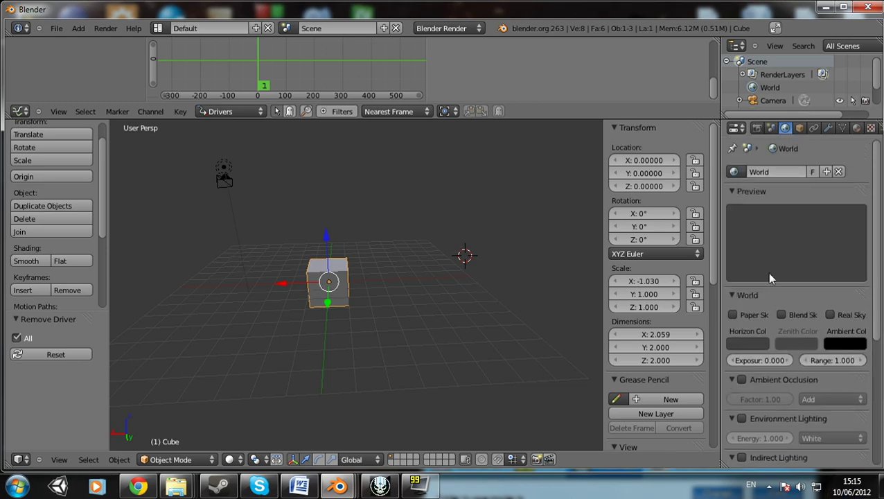
left_click(800, 129)
scroll(795, 242, "down", 6)
scroll(827, 277, "up", 6)
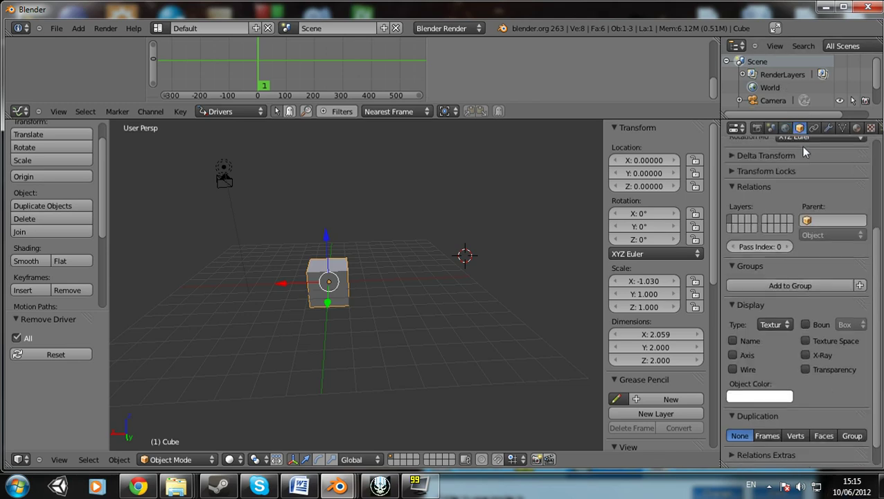
scroll(805, 320, "down", 5)
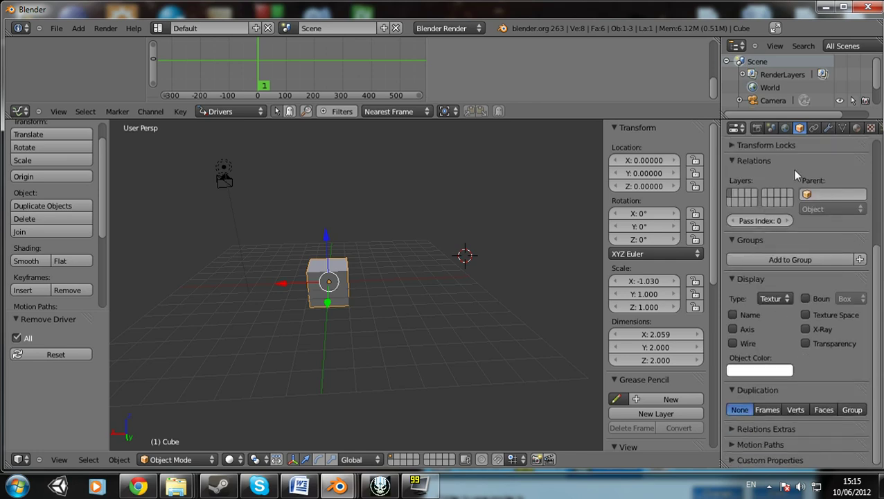
Step: Add a custom property to the World and delete it again
left_click(785, 129)
scroll(786, 333, "down", 3)
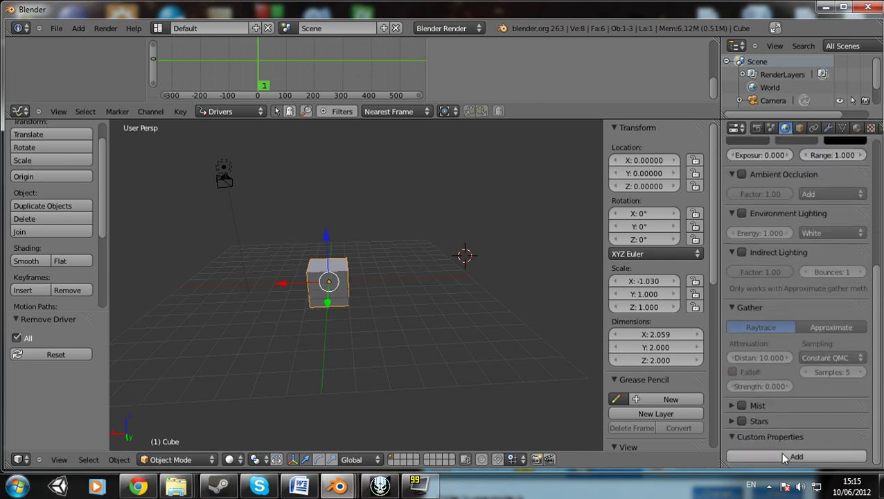
scroll(598, 320, "down", 1)
scroll(661, 355, "down", 12)
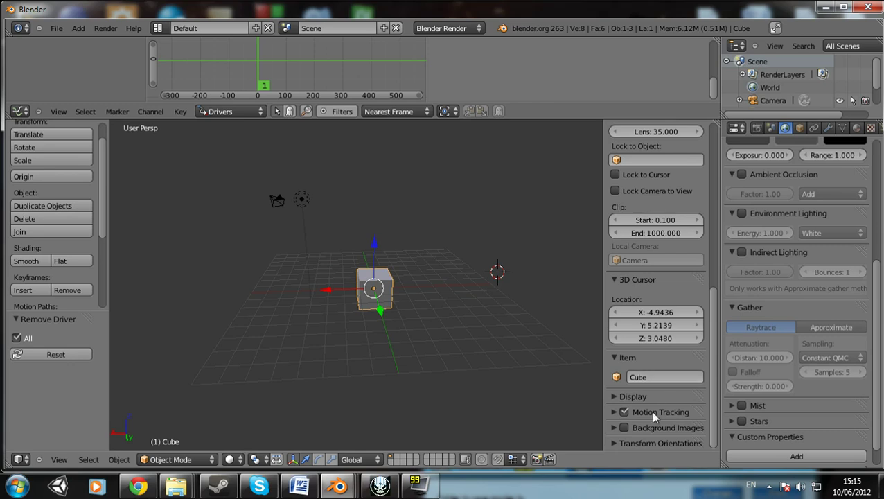
scroll(690, 400, "up", 4)
scroll(687, 398, "down", 3)
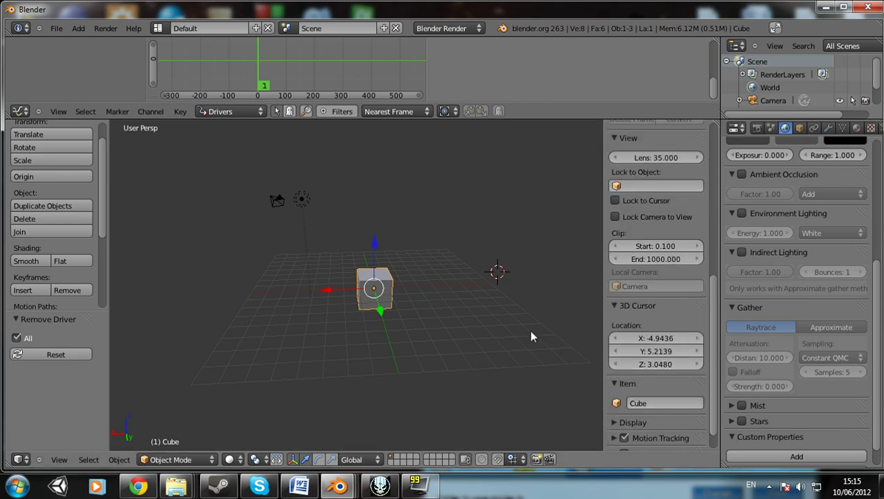
scroll(690, 370, "down", 1)
left_click(796, 457)
scroll(825, 413, "down", 1)
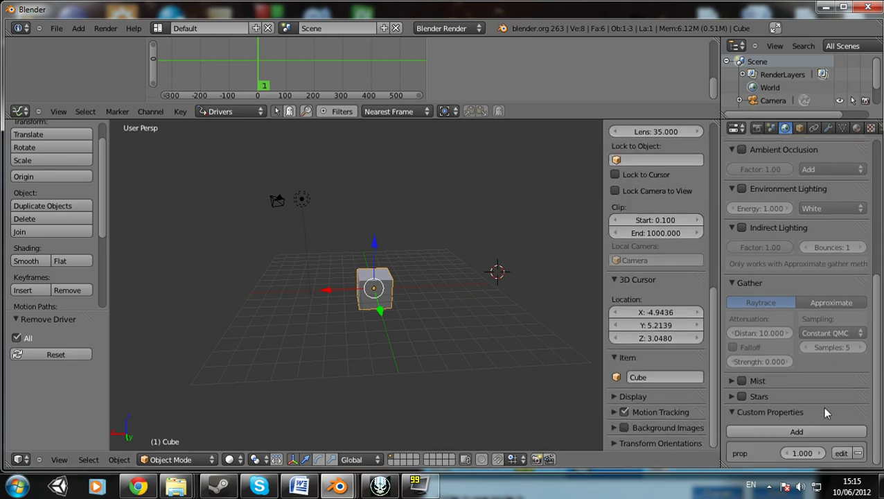
left_click(859, 453)
scroll(802, 299, "up", 5)
Step: Add a new custom property to the cube in its Object properties
left_click(799, 129)
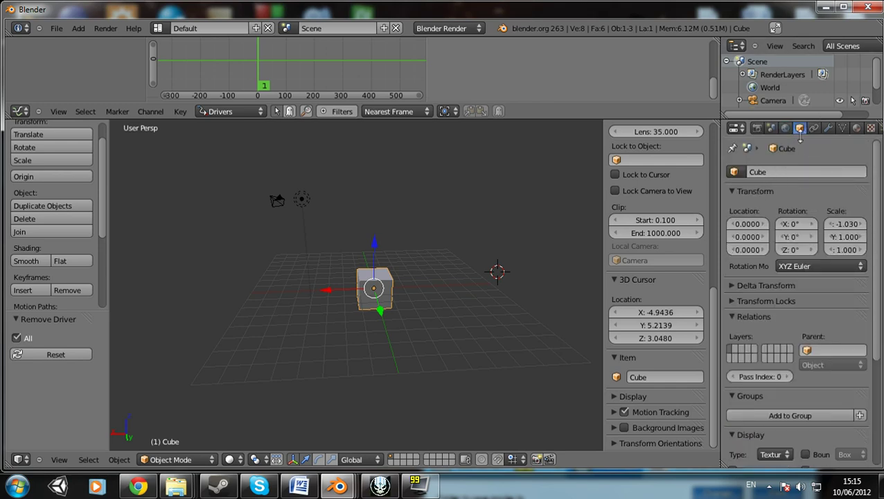
scroll(738, 350, "down", 6)
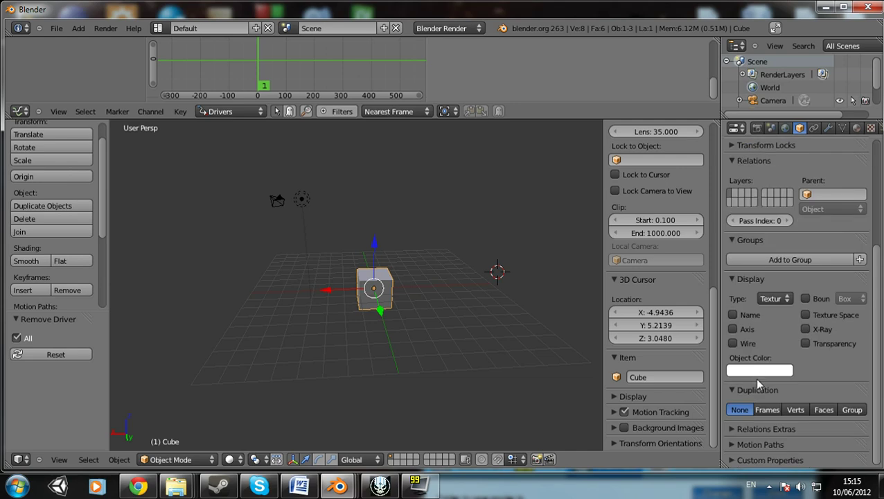
scroll(761, 405, "down", 2)
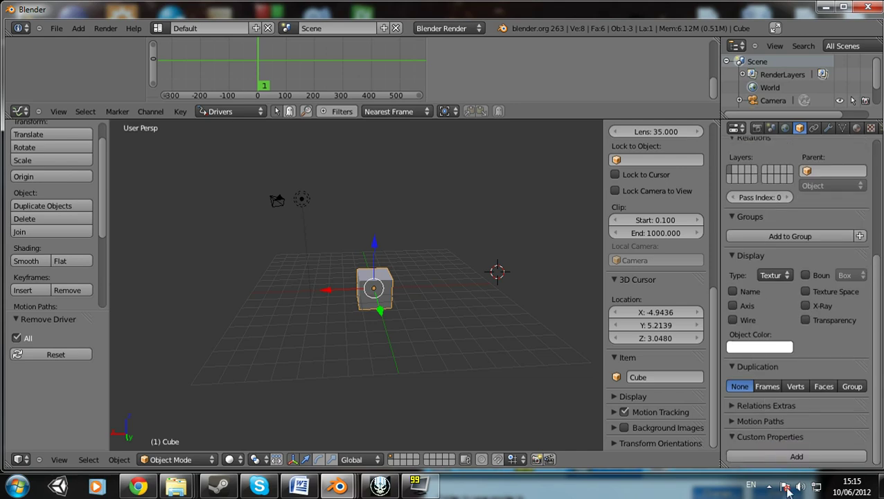
left_click(796, 452)
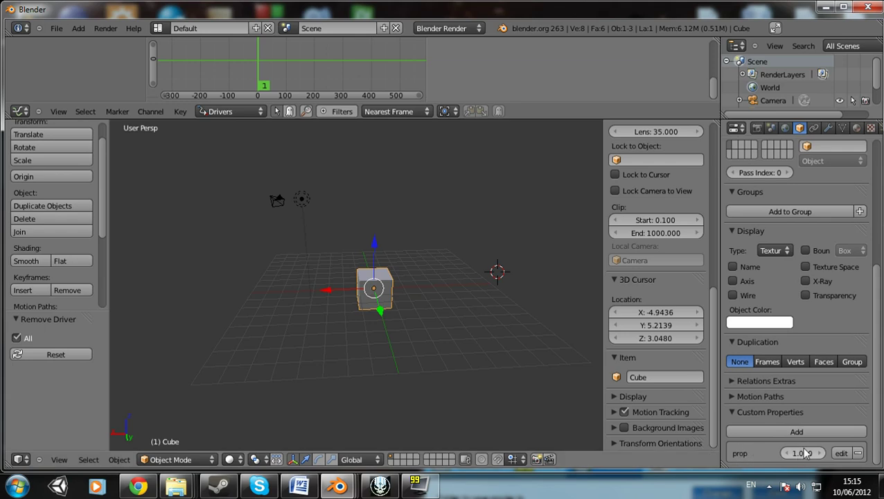
Step: Rename the cube's custom property to YScale and give it the tip "aekvgwbaeucya"
left_click(846, 454)
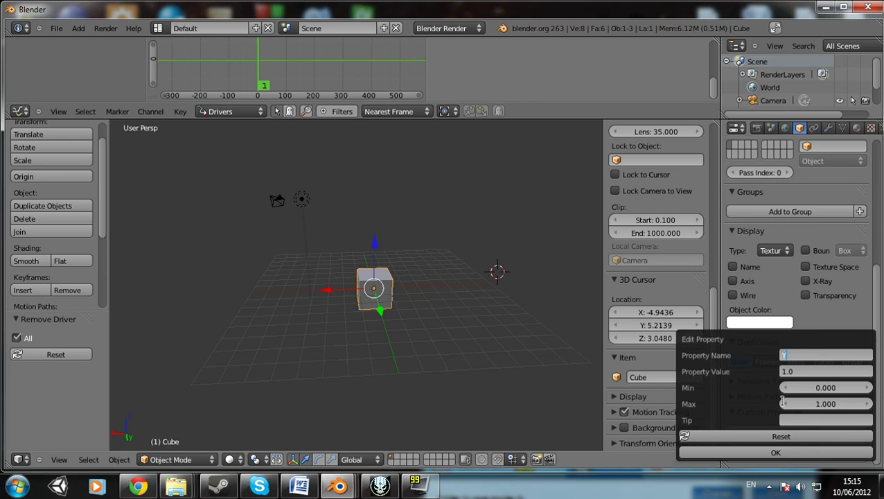
left_click(799, 420)
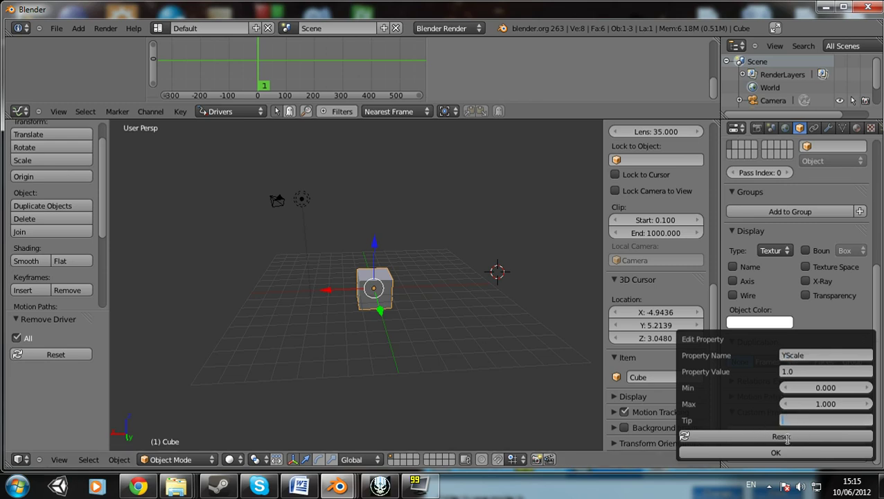
left_click(802, 452)
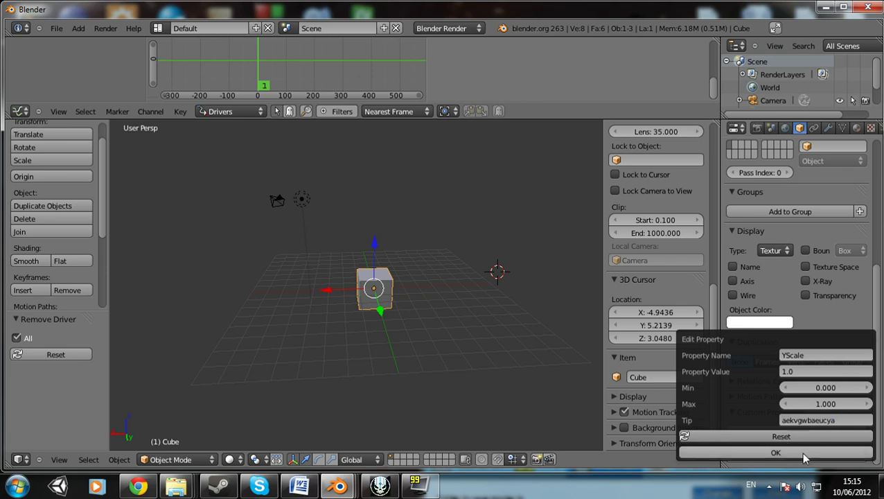
left_click(801, 453)
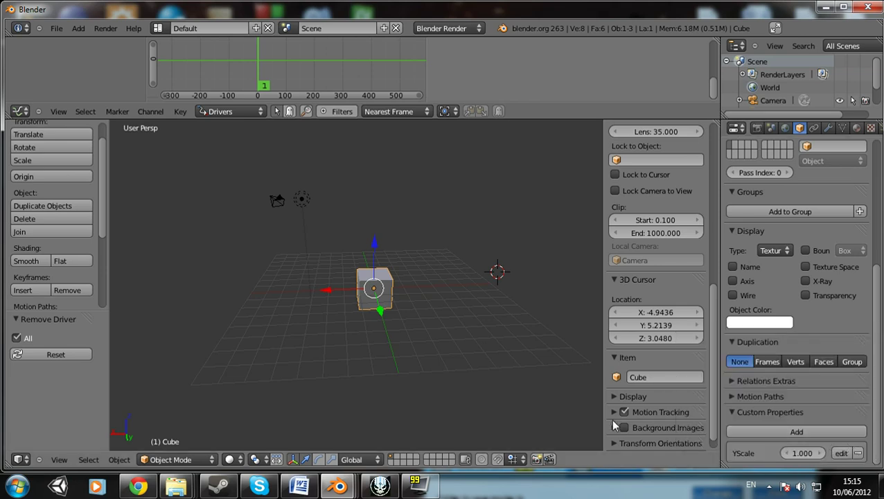
Step: Switch to the Render properties and set the cube's YScale property to 0 from the 3D view's custom properties
scroll(649, 419, "down", 1)
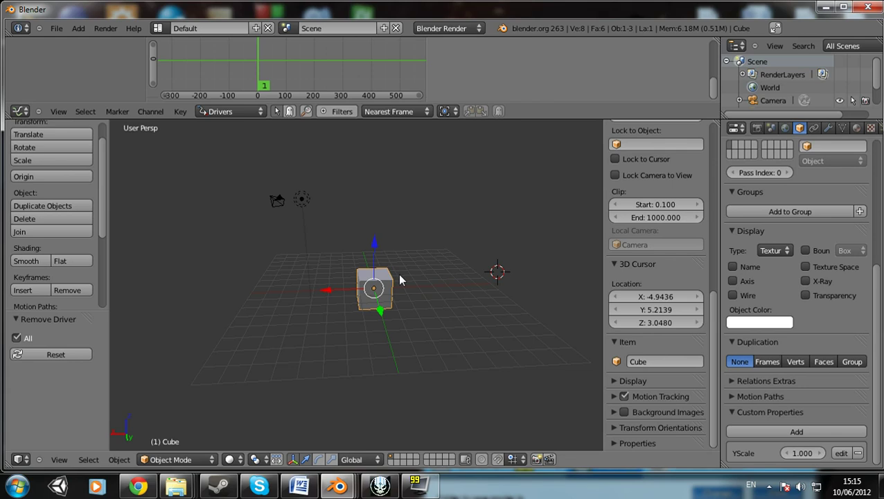
middle_click_drag(400, 279, 484, 291)
scroll(768, 333, "up", 5)
left_click(757, 129)
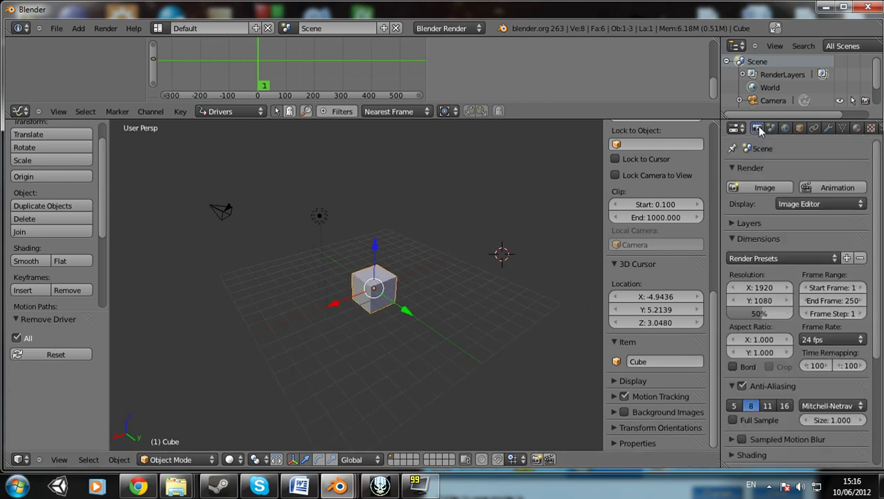
middle_click_drag(392, 284, 650, 268)
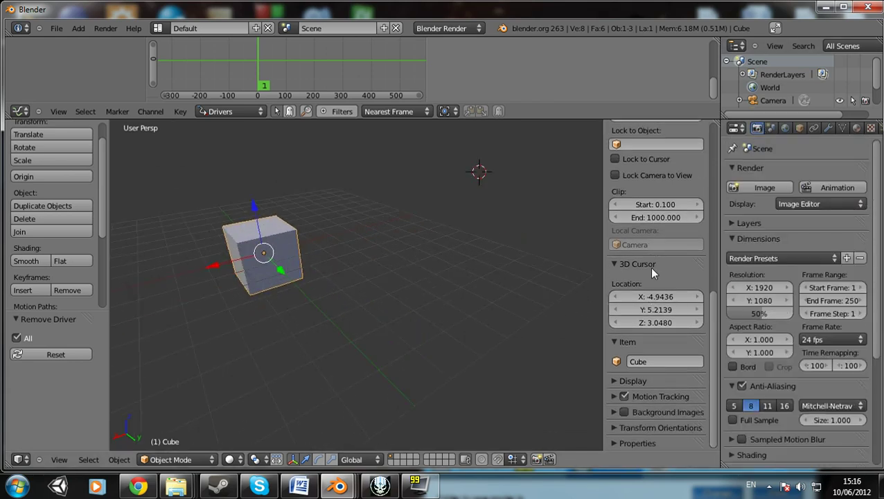
scroll(649, 266, "up", 8)
scroll(644, 265, "down", 10)
scroll(642, 268, "up", 5)
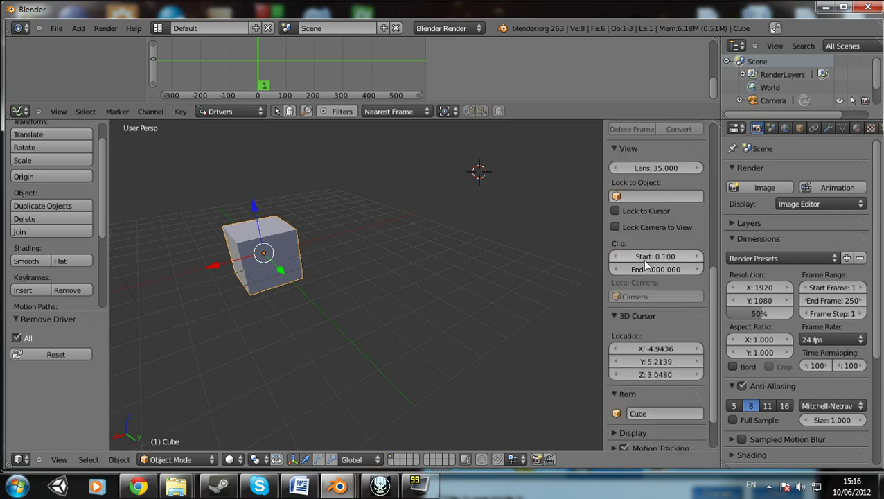
scroll(644, 263, "down", 3)
scroll(624, 436, "down", 2)
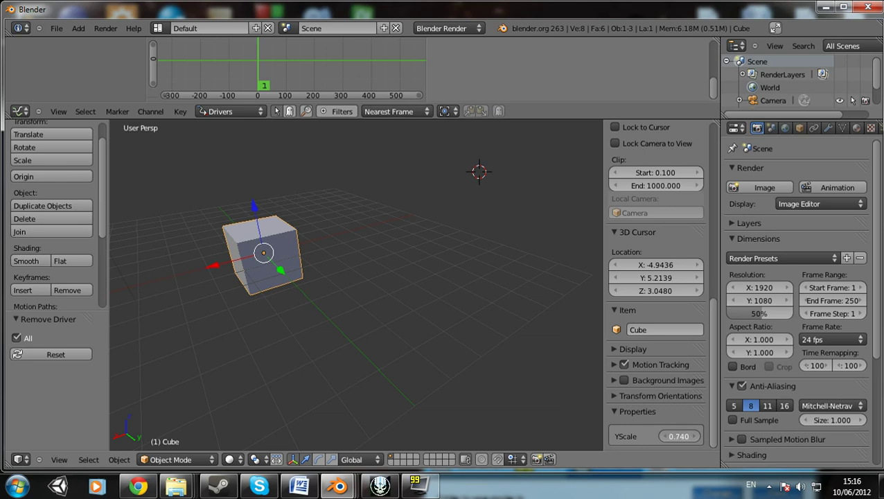
middle_click_drag(119, 338, 147, 395)
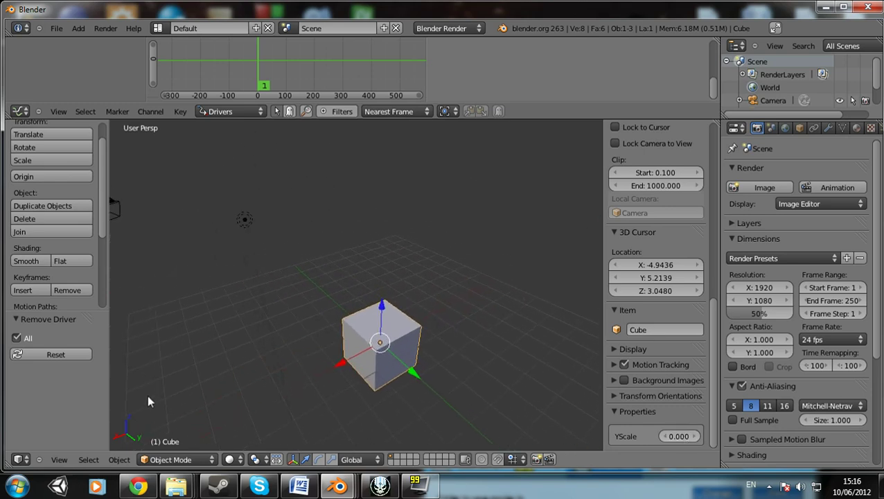
Step: Add a single driver to the cube's Y scale
scroll(682, 326, "up", 15)
scroll(632, 433, "up", 10)
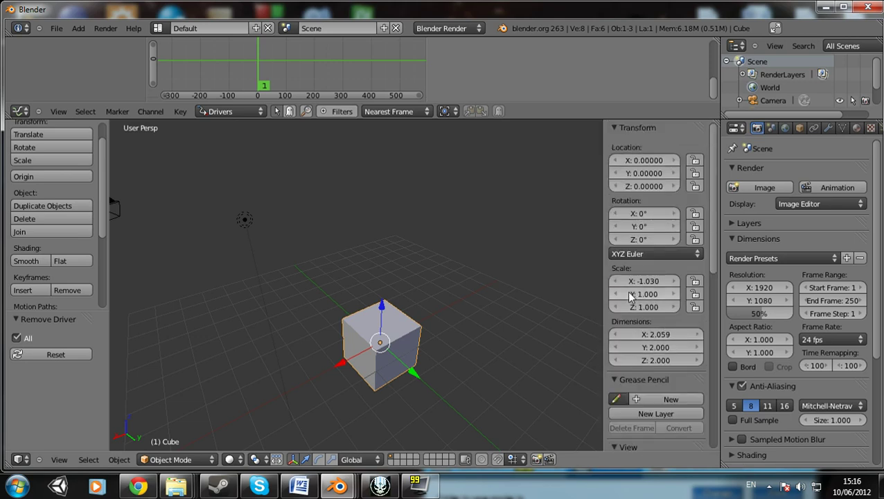
right_click(643, 295)
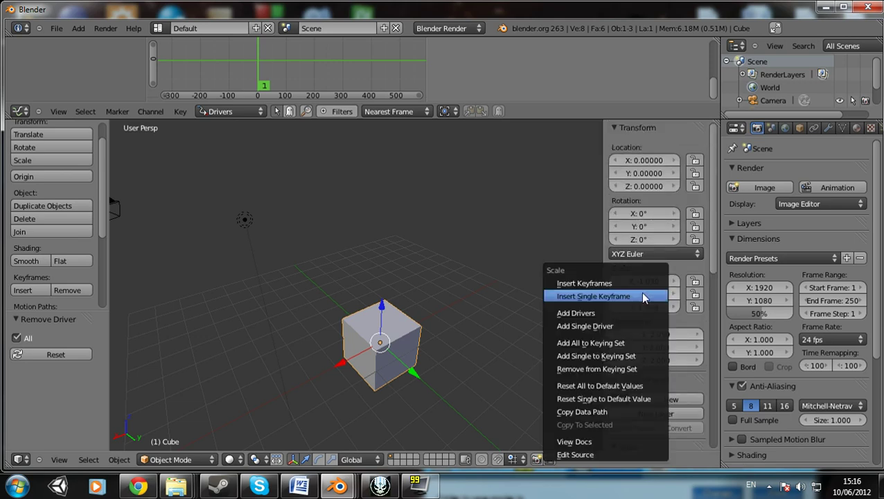
left_click(619, 325)
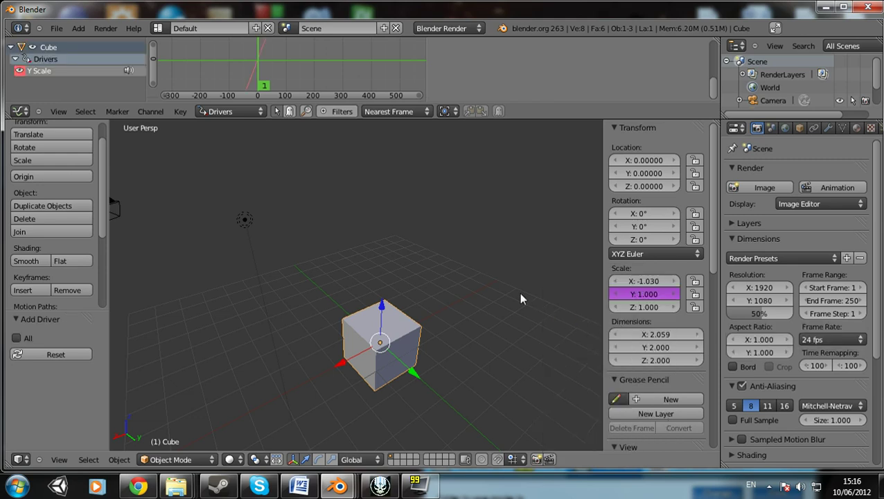
Step: Enlarge the Graph Editor and select the Y Scale driver to show its driver settings
middle_click_drag(519, 293, 520, 361)
left_click_drag(529, 120, 516, 215)
middle_click_drag(480, 354, 468, 306)
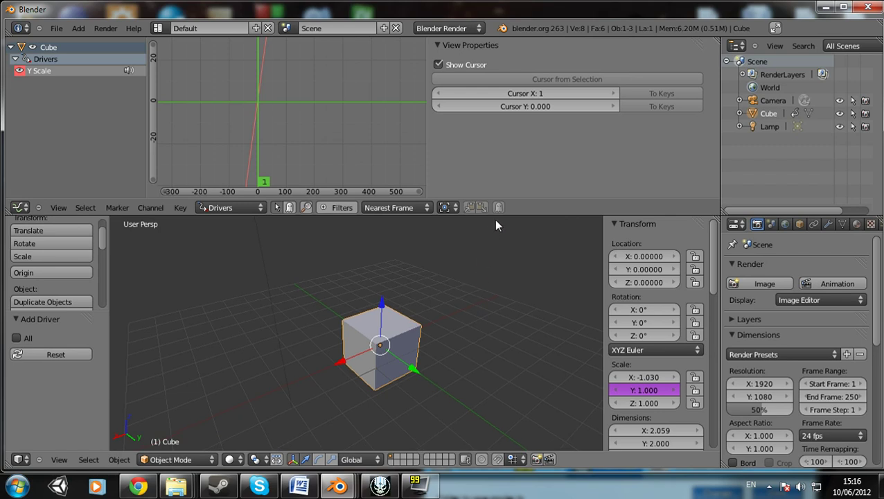
left_click_drag(505, 214, 503, 310)
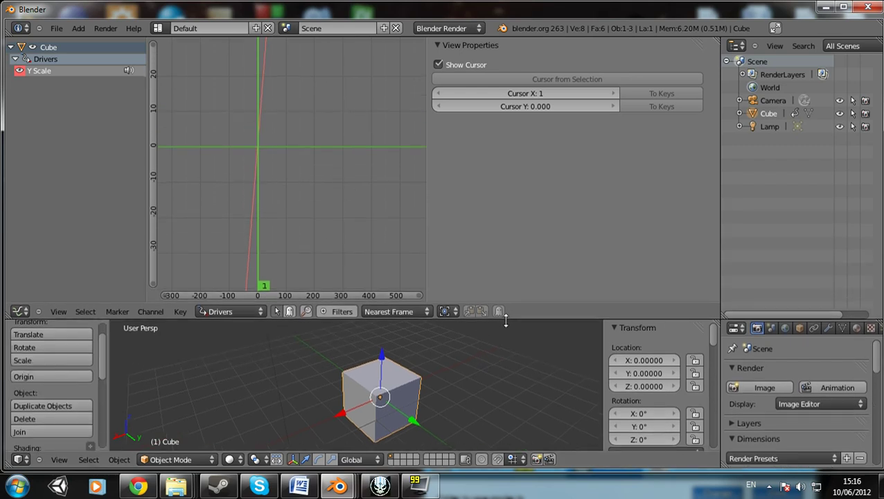
left_click(43, 70)
scroll(580, 223, "down", 5)
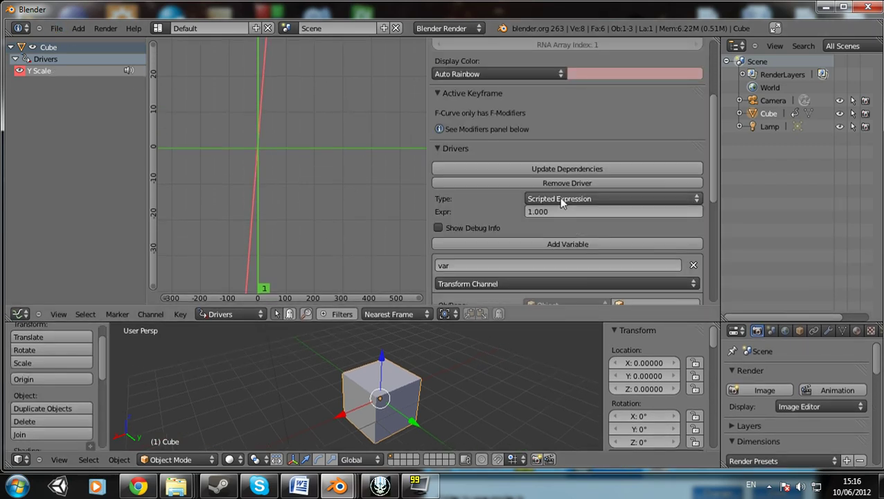
Step: Try the Averaged Value type on the Y Scale driver and return it to Scripted Expression
left_click(558, 197)
left_click(557, 185)
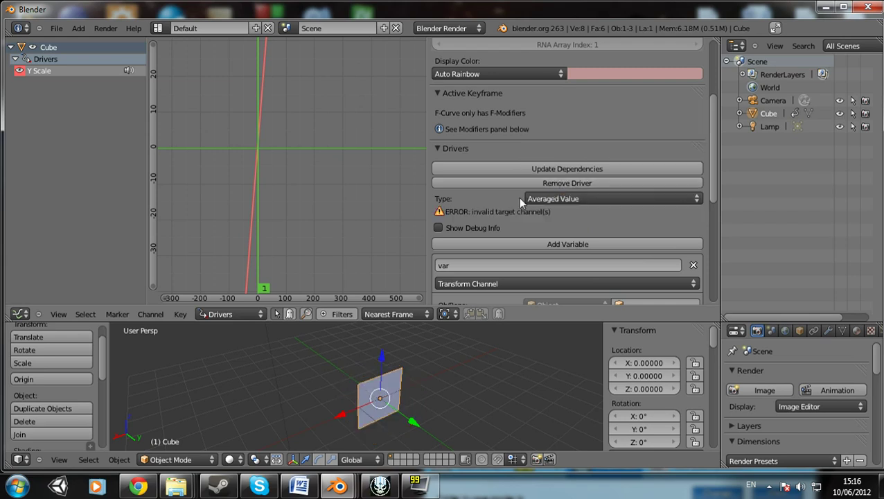
scroll(526, 180, "down", 2)
left_click(569, 147)
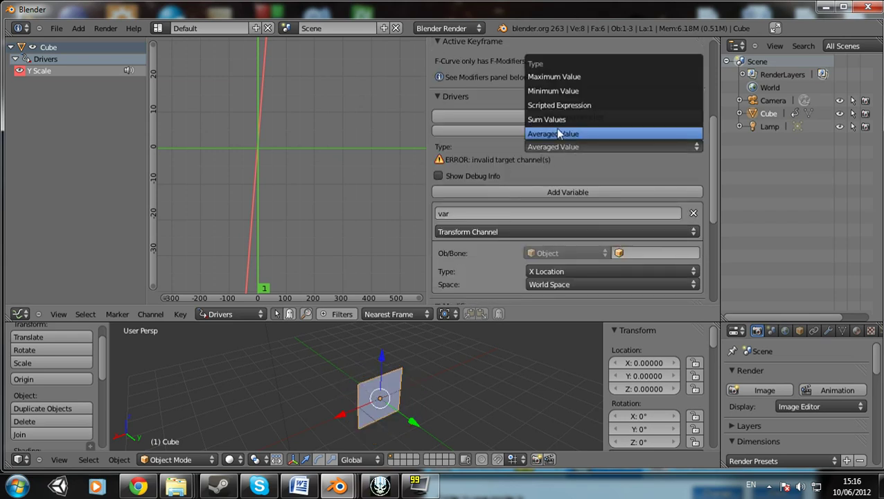
left_click(543, 105)
scroll(485, 186, "down", 1)
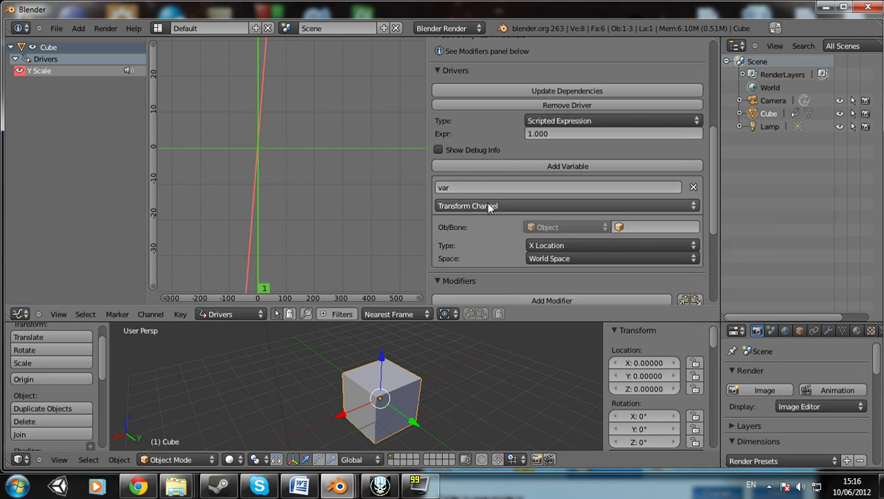
Step: Set the Y Scale driver's type to Averaged Value and make its variable a Single Property of the Cube object
left_click(554, 122)
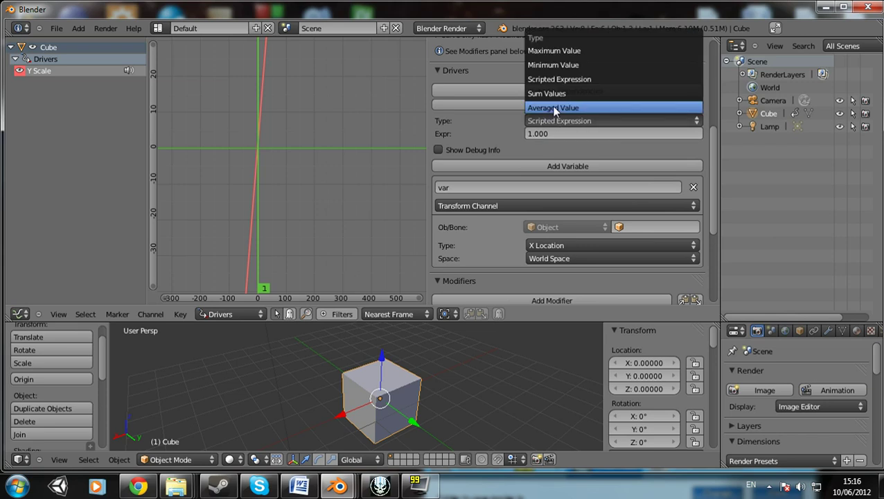
left_click(552, 107)
left_click(505, 205)
left_click(514, 178)
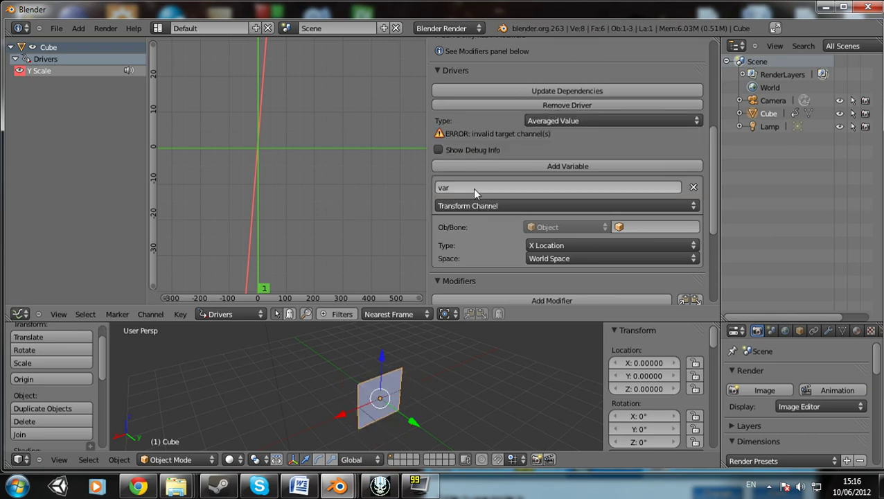
left_click(485, 205)
left_click(483, 193)
scroll(488, 198, "down", 1)
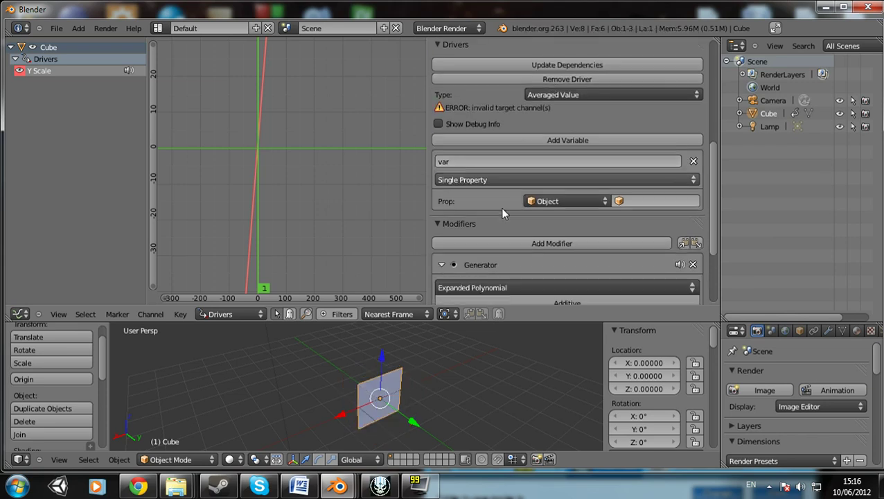
left_click(644, 201)
left_click(625, 234)
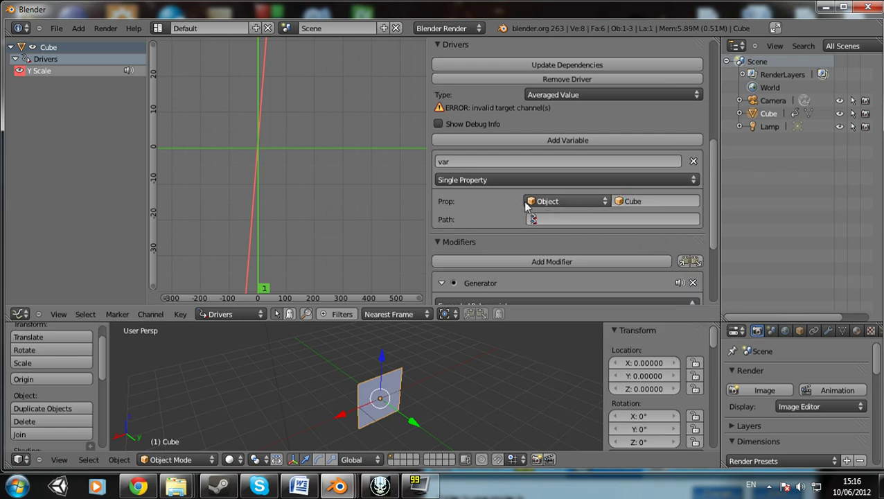
Step: Show the cube's Object properties and enlarge the lower editors until its Custom Properties are in view
scroll(643, 377, "down", 10)
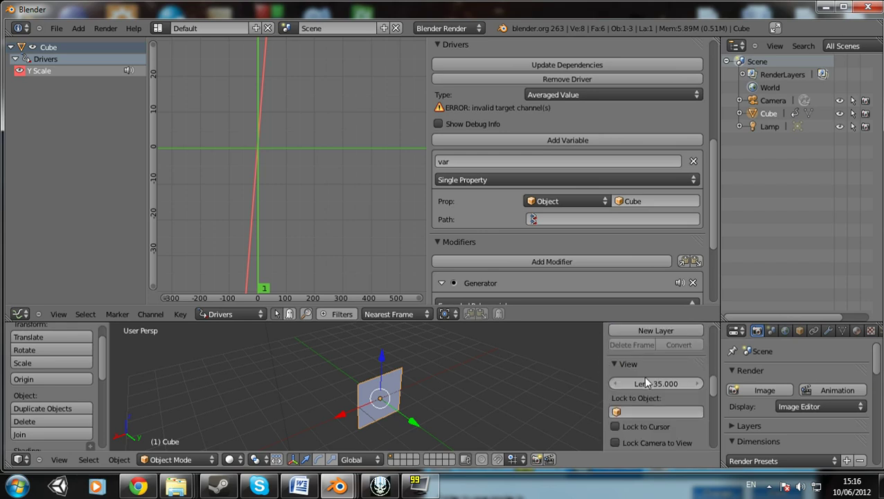
scroll(644, 378, "down", 5)
left_click(798, 331)
left_click_drag(797, 320, 803, 105)
scroll(801, 342, "down", 5)
scroll(793, 201, "up", 8)
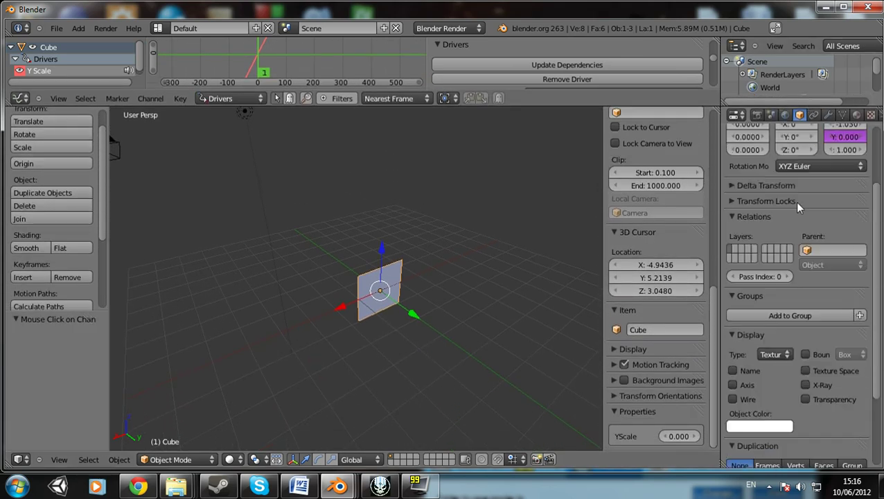
scroll(786, 147, "down", 8)
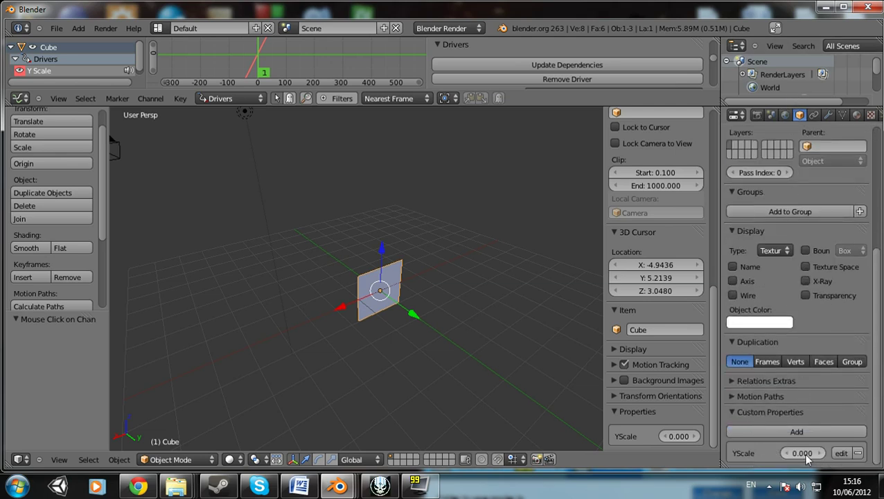
Step: Copy the data path of the YScale custom property and paste it as the driver variable's path
right_click(804, 453)
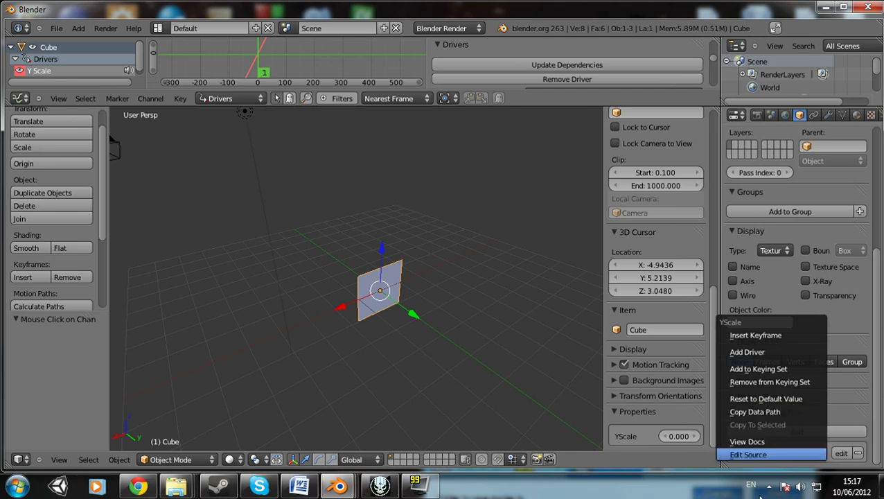
left_click(750, 454)
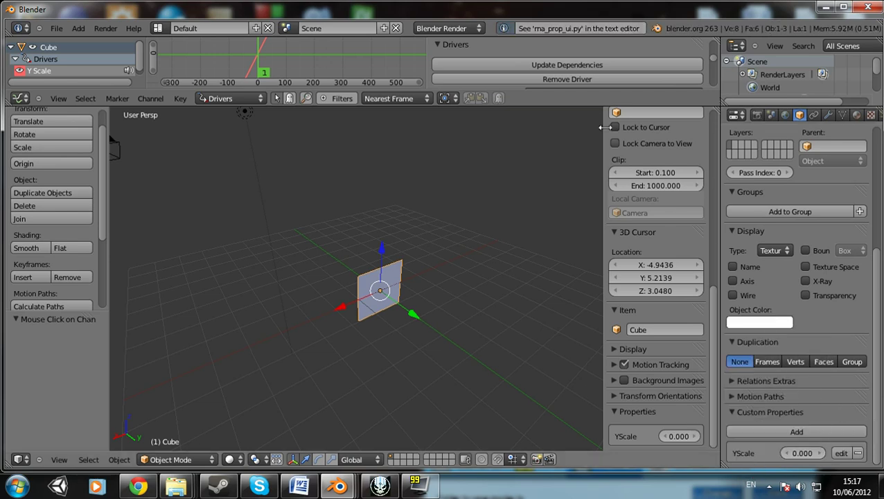
right_click(795, 456)
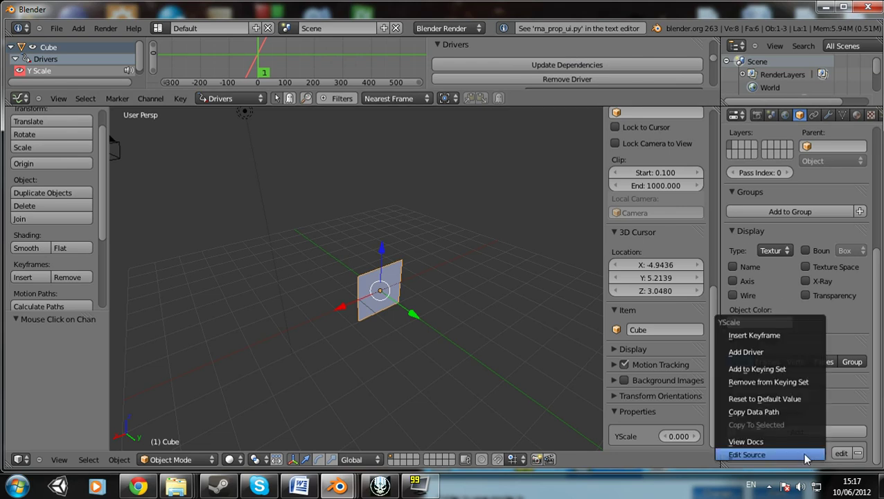
left_click(734, 410)
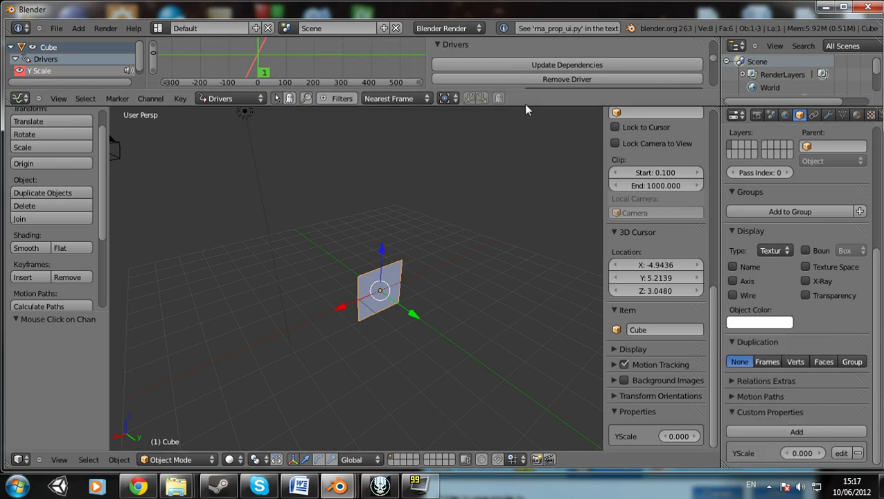
left_click_drag(524, 106, 537, 346)
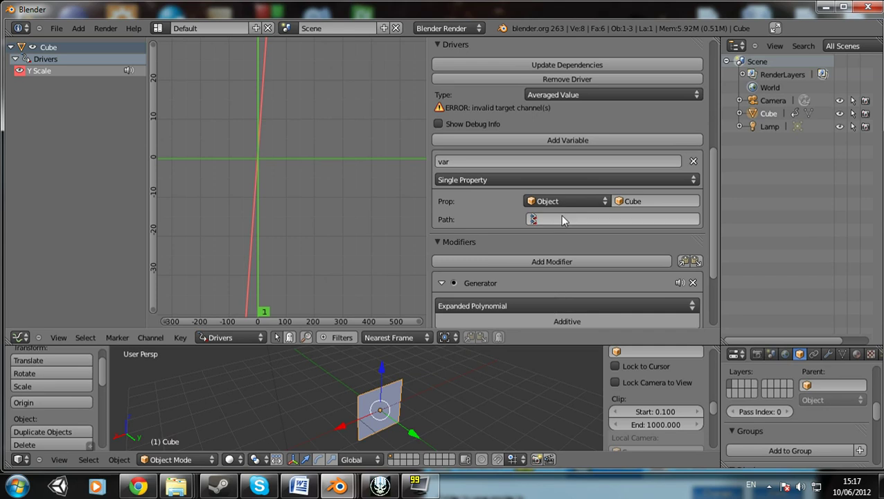
key("ctrl+v")
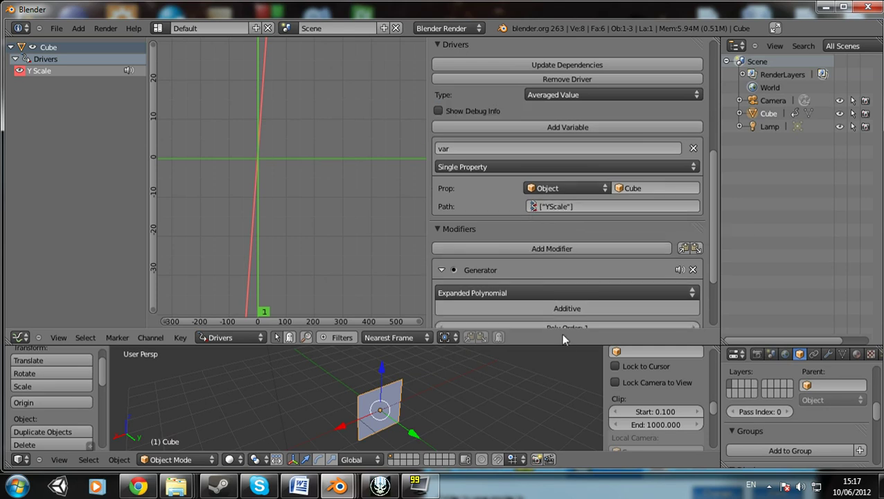
Step: Enlarge the 3D view, widen its properties sidebar and try varying the YScale property
left_click_drag(560, 333, 563, 88)
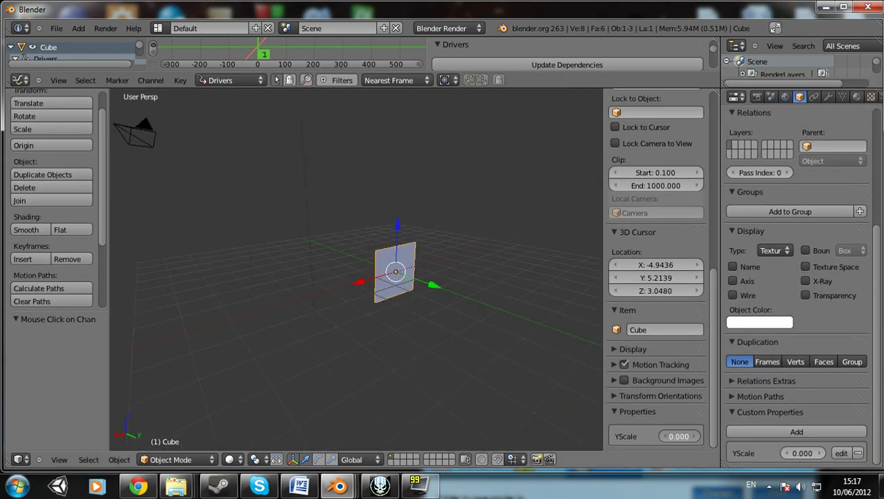
mouse_move(679, 436)
left_mouse_down()
mouse_move(747, 436)
mouse_move(678, 437)
left_mouse_up()
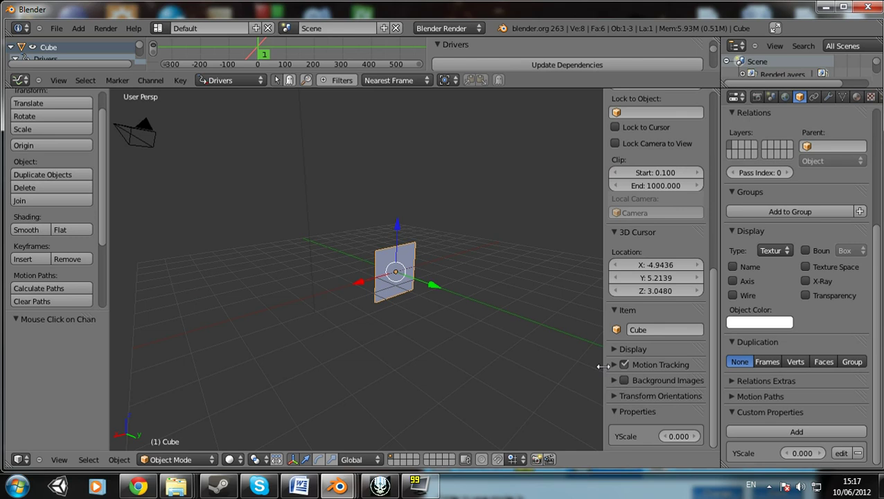
left_click_drag(602, 369, 491, 355)
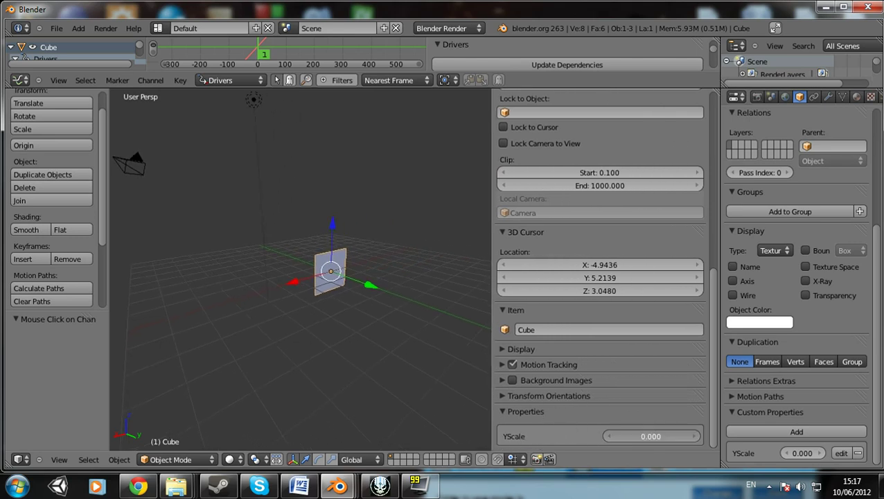
mouse_move(651, 437)
left_mouse_down()
mouse_move(720, 436)
mouse_move(647, 437)
left_mouse_up()
Step: Collapse the Grease Pencil, View, 3D Cursor and Item sections to show Scale alongside YScale, and test the YScale slider
scroll(664, 342, "up", 10)
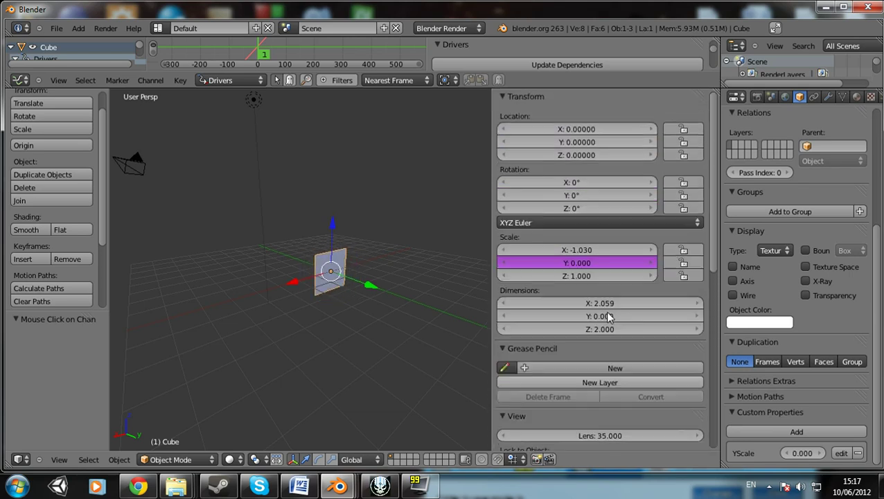
scroll(607, 316, "down", 10)
scroll(509, 216, "up", 8)
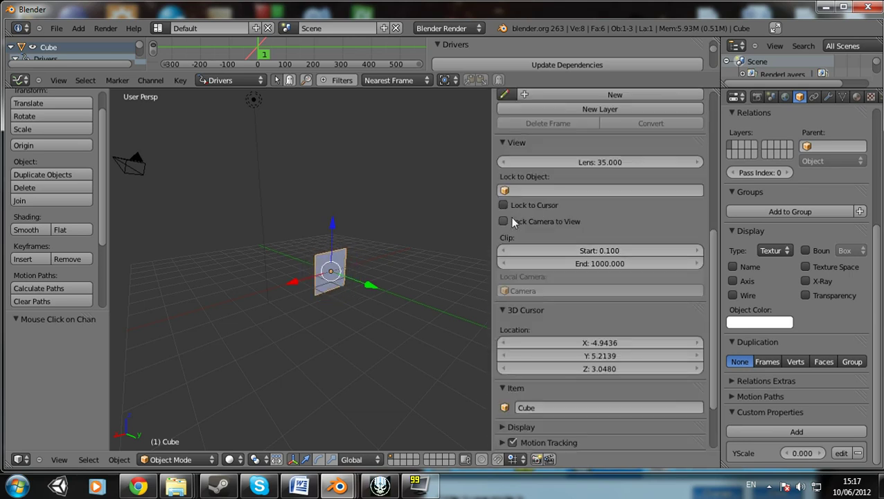
left_click(505, 168)
left_click(506, 101)
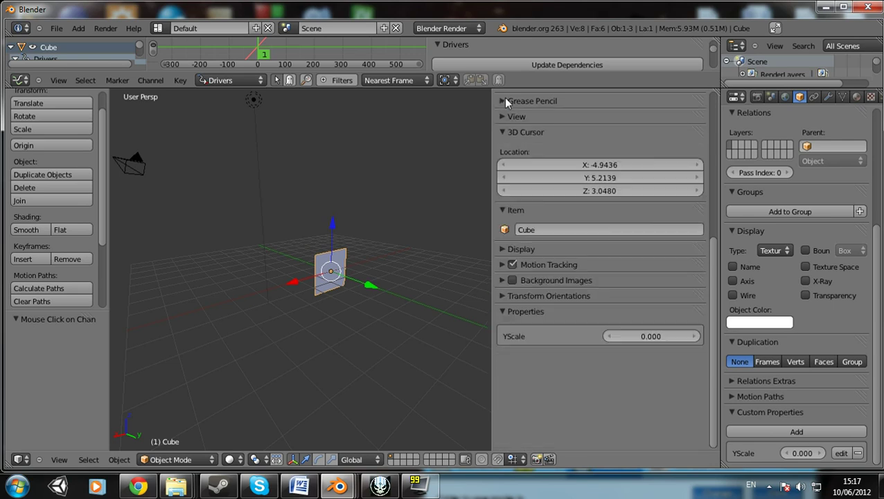
left_click(502, 133)
left_click(505, 148)
scroll(539, 167, "up", 6)
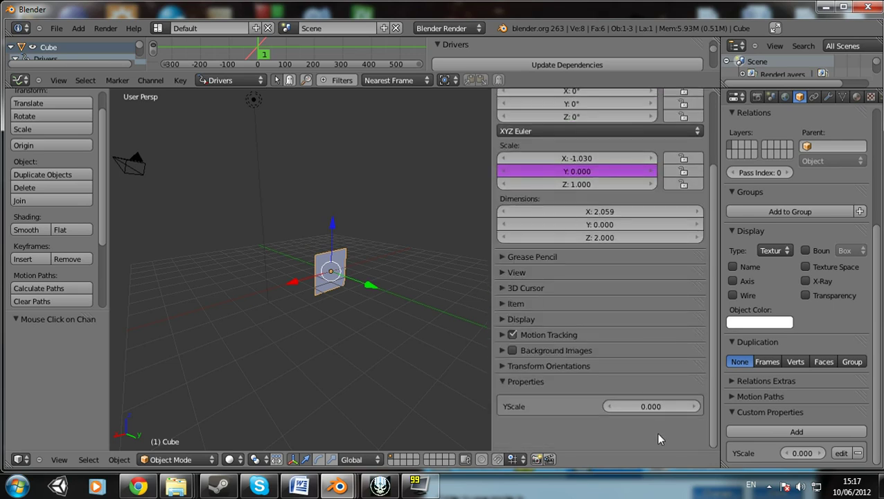
mouse_move(623, 406)
left_mouse_down()
mouse_move(682, 406)
mouse_move(626, 406)
left_mouse_up()
mouse_move(626, 407)
left_mouse_down()
mouse_move(683, 406)
mouse_move(623, 407)
left_mouse_up()
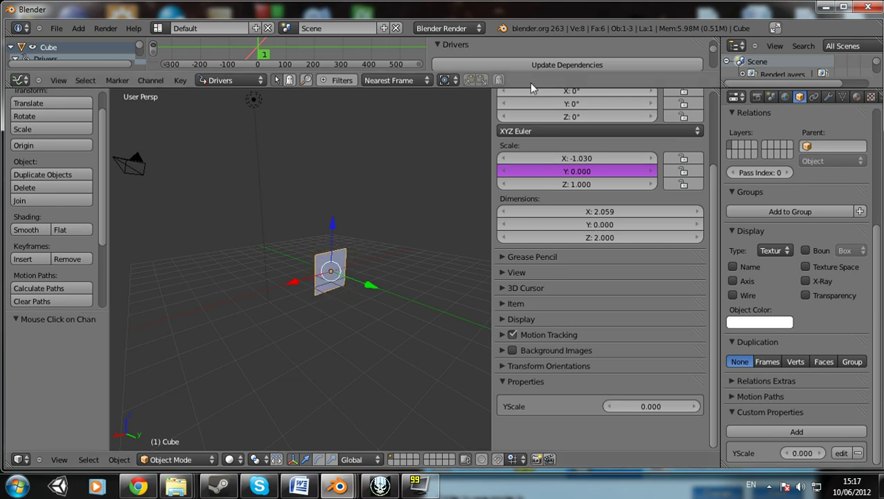
Step: Enlarge the Graph Editor and set the x coefficient of the driver's Generator modifier to 10
left_click_drag(532, 88, 533, 386)
scroll(625, 253, "down", 2)
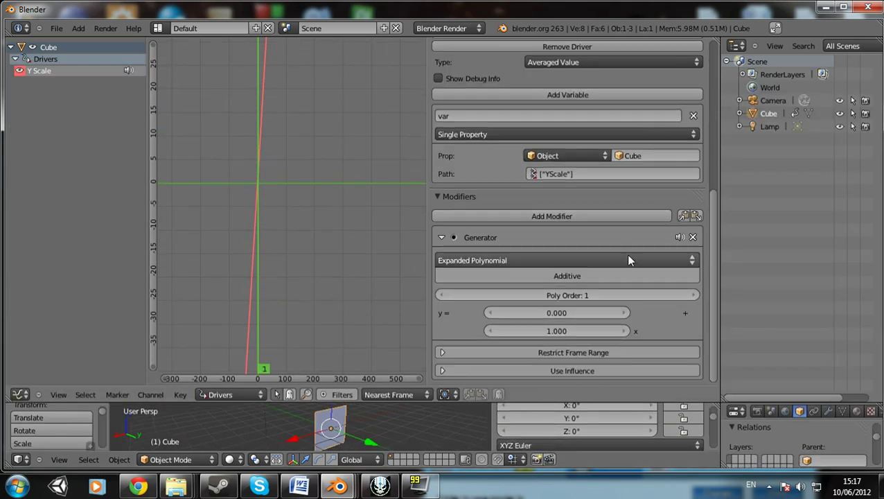
left_click(494, 216)
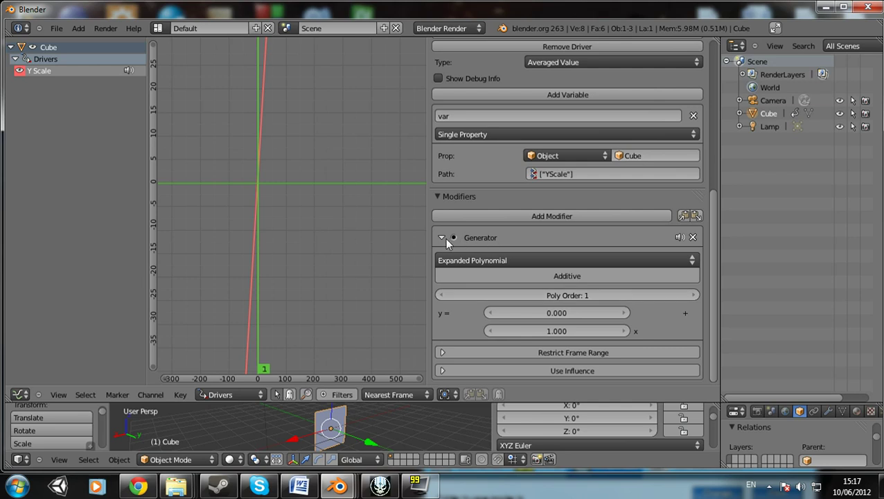
left_click(438, 322)
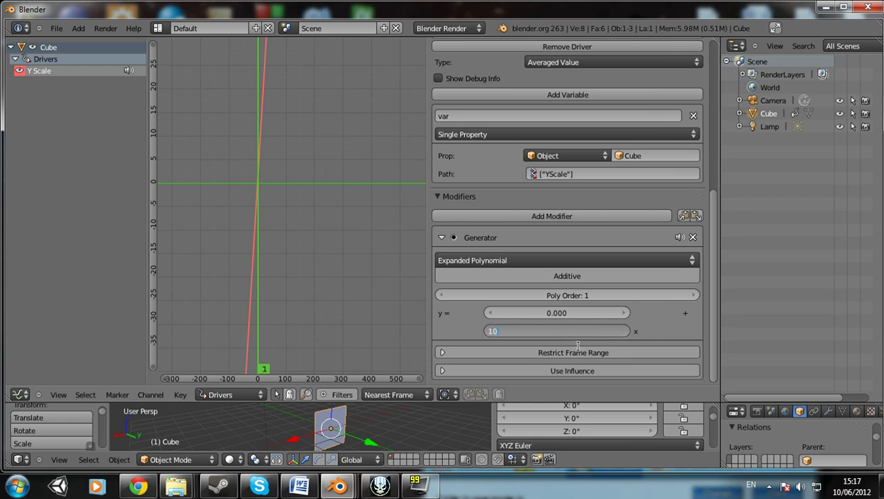
key("Return")
scroll(372, 287, "down", 2)
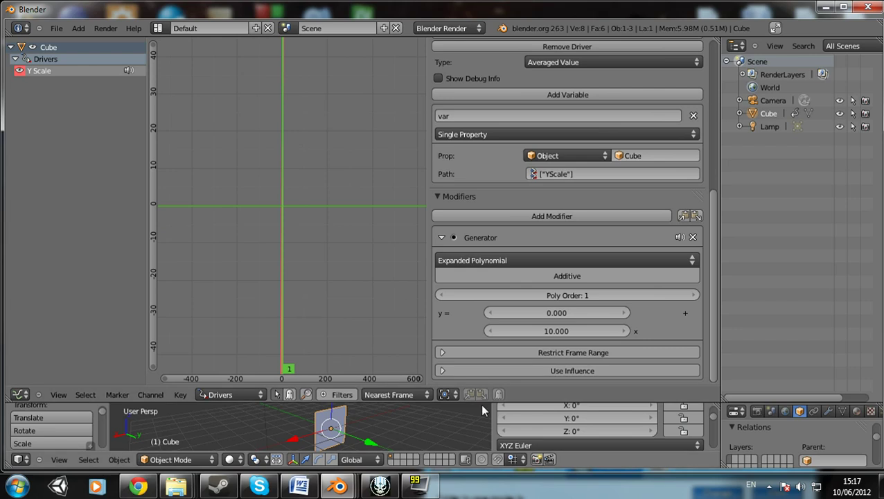
Step: Enlarge the 3D view and set the cube's YScale property to 0.100
left_click_drag(483, 403, 483, 53)
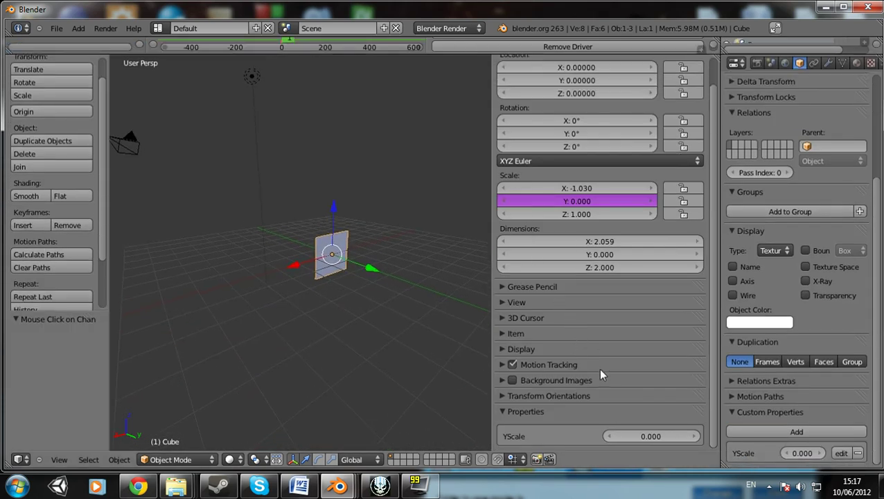
mouse_move(641, 437)
left_mouse_down()
mouse_move(696, 438)
mouse_move(647, 438)
left_mouse_up()
scroll(608, 325, "up", 2)
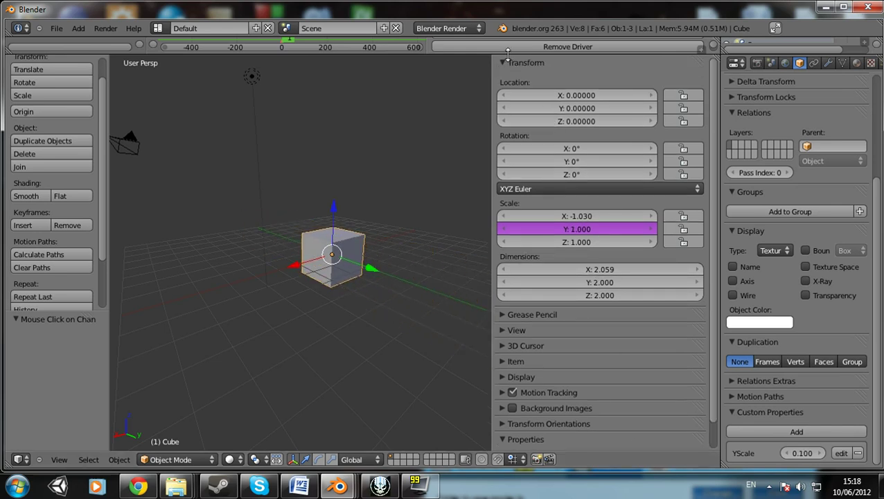
Step: Compare the Generator modifier's polynomial coefficients with the YScale property and the cube's driven Y scale
left_click_drag(507, 54, 521, 350)
scroll(543, 291, "down", 2)
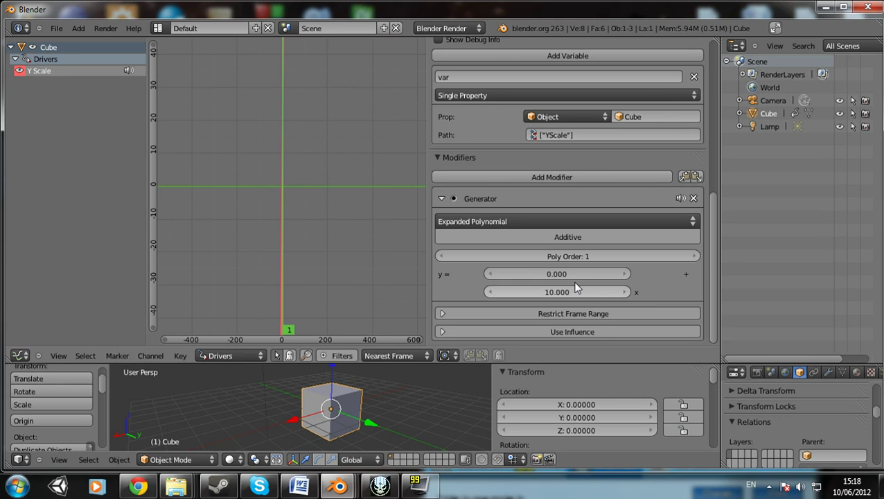
scroll(623, 422, "down", 8)
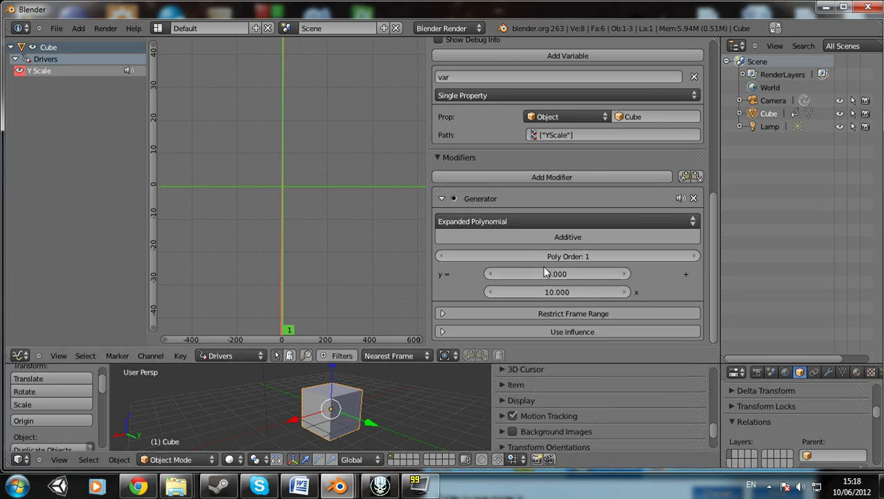
scroll(595, 416, "down", 3)
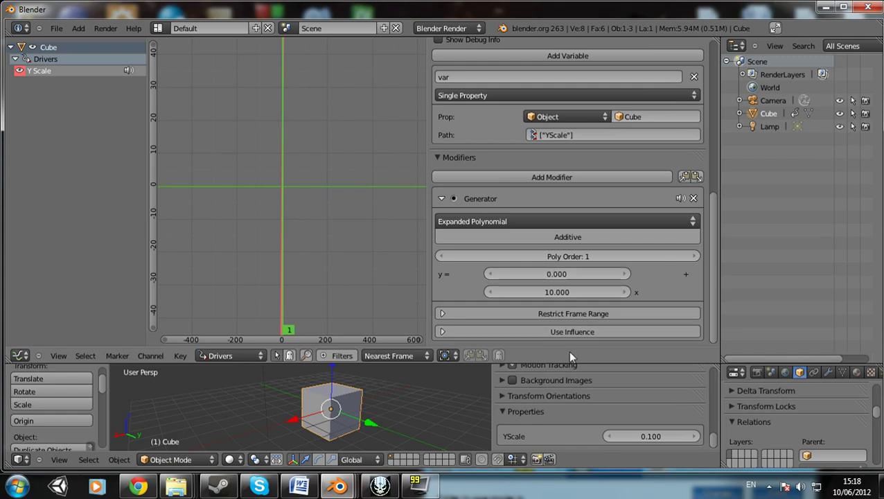
scroll(600, 400, "up", 5)
scroll(582, 395, "up", 1)
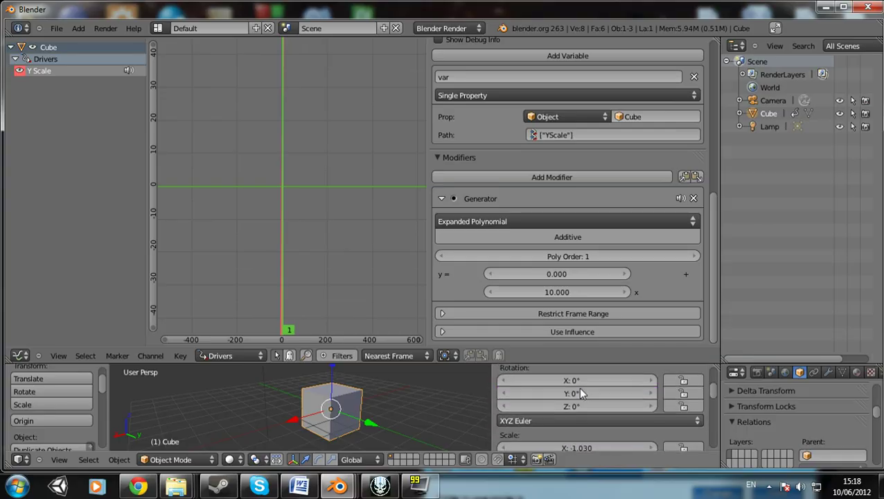
scroll(582, 395, "down", 1)
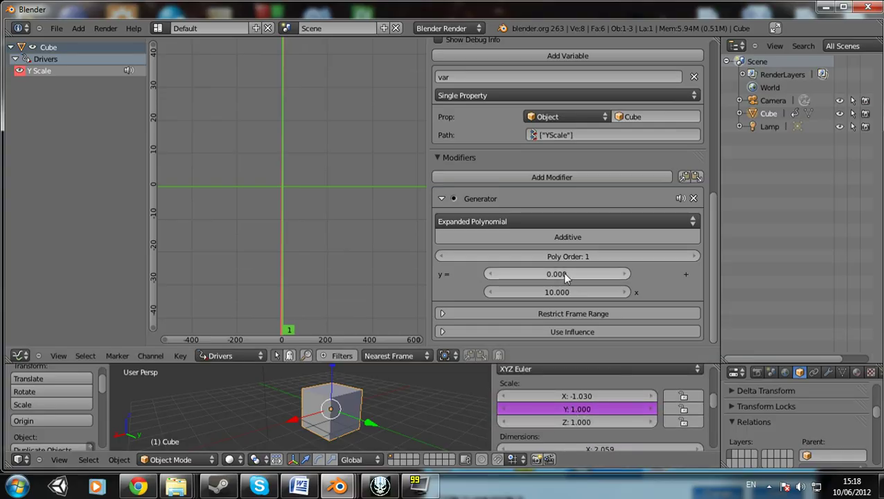
Step: Test the driver by raising YScale to 1.000 and returning it to 0.100
left_click_drag(511, 365, 510, 139)
left_click_drag(632, 441, 749, 441)
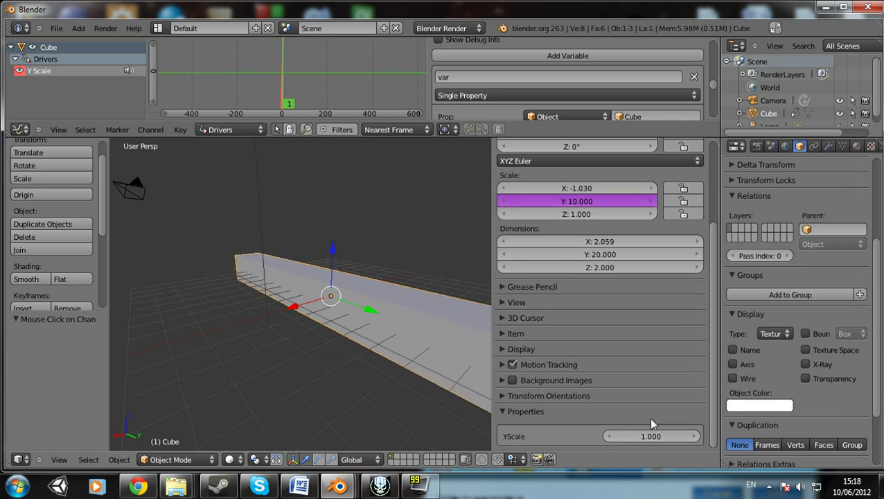
left_click_drag(652, 436, 612, 436)
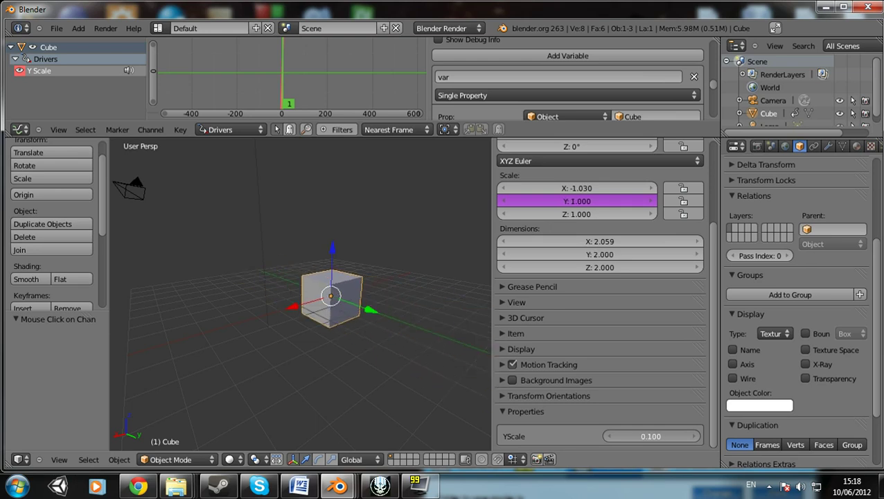
Step: Try to raise the YScale custom property's maximum to 10 and set its value to 0.190
scroll(617, 335, "up", 4)
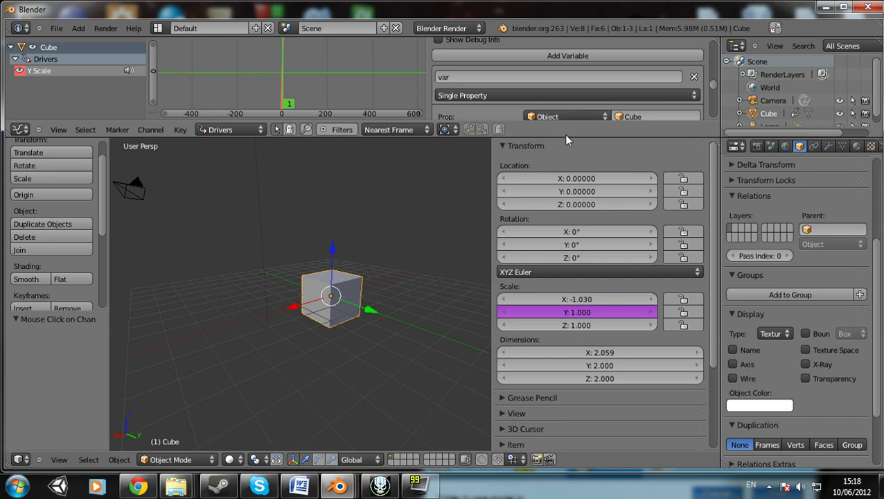
scroll(558, 419, "down", 4)
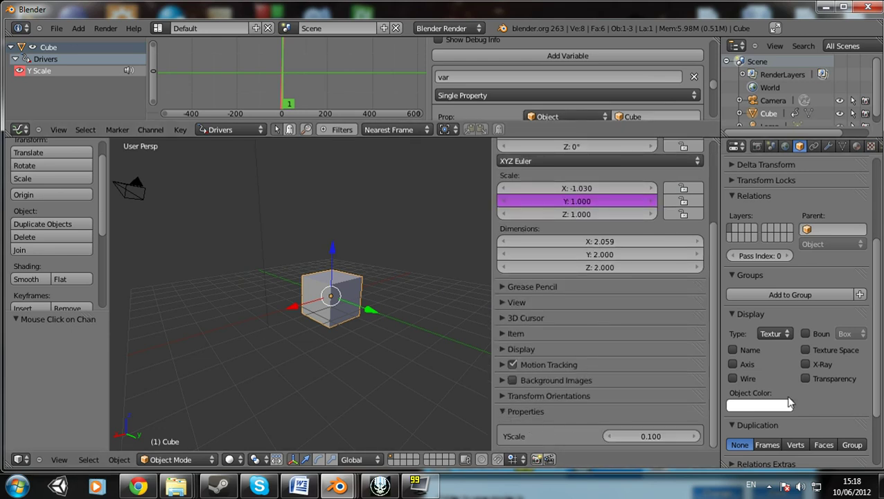
scroll(789, 405, "down", 3)
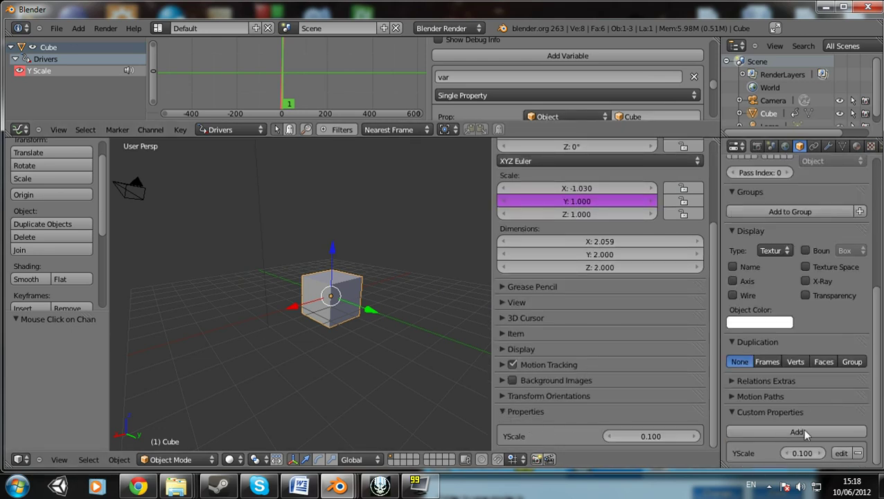
left_click(837, 451)
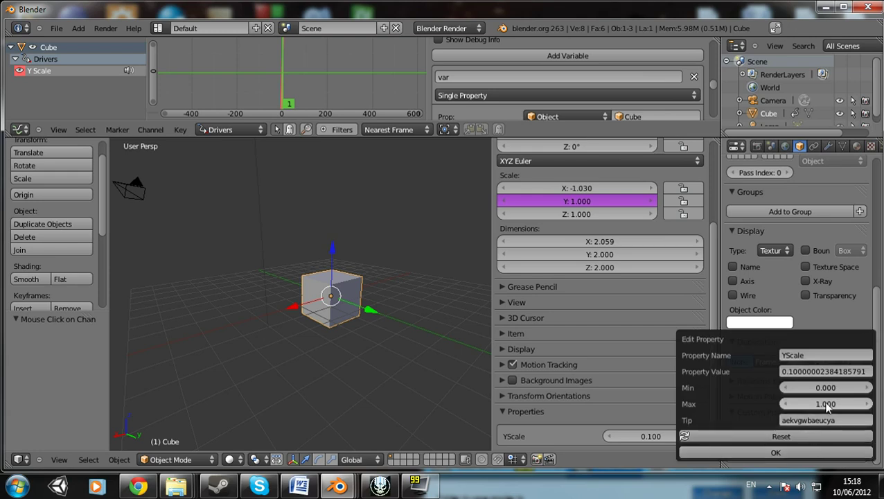
type("0")
key("Return")
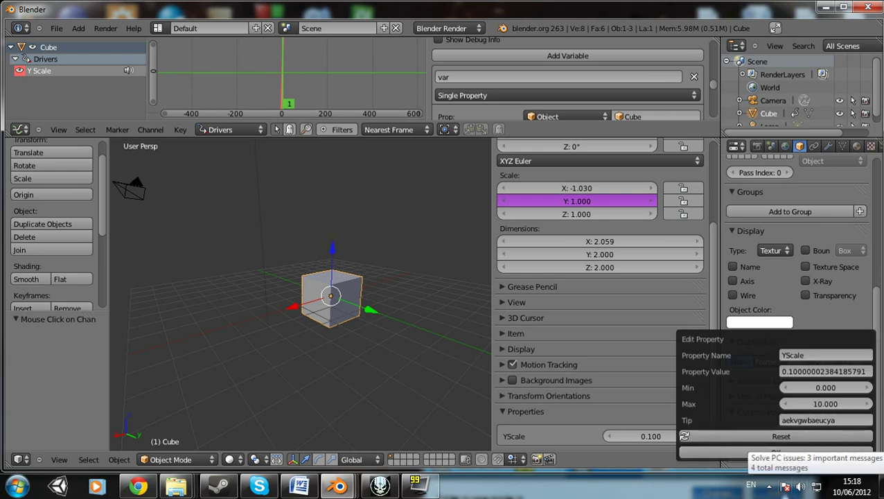
left_click(775, 452)
mouse_move(638, 437)
left_mouse_down()
mouse_move(664, 437)
mouse_move(641, 436)
left_mouse_up()
Step: Edit the YScale custom property and set its maximum to 10
left_click(840, 453)
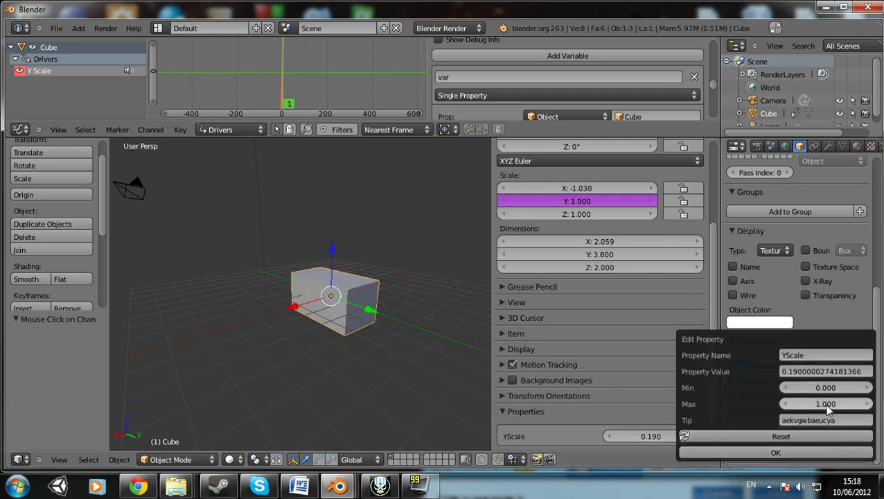
type("10")
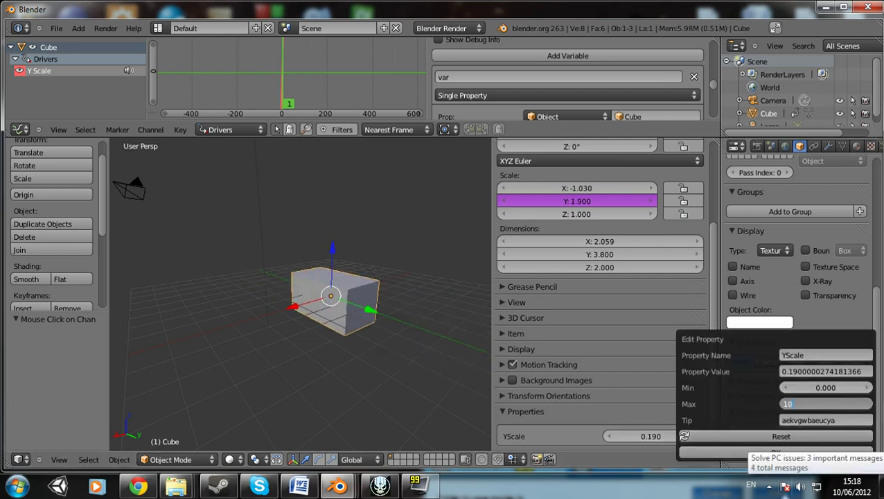
left_click(707, 452)
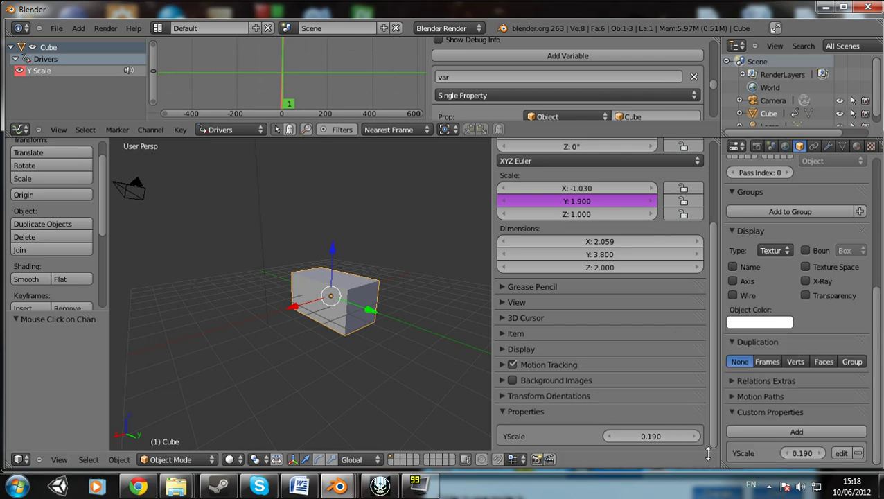
Step: Test the driver over the extended range by setting YScale to 10.000, 0.000 and again 10.000
left_click_drag(647, 438, 655, 438)
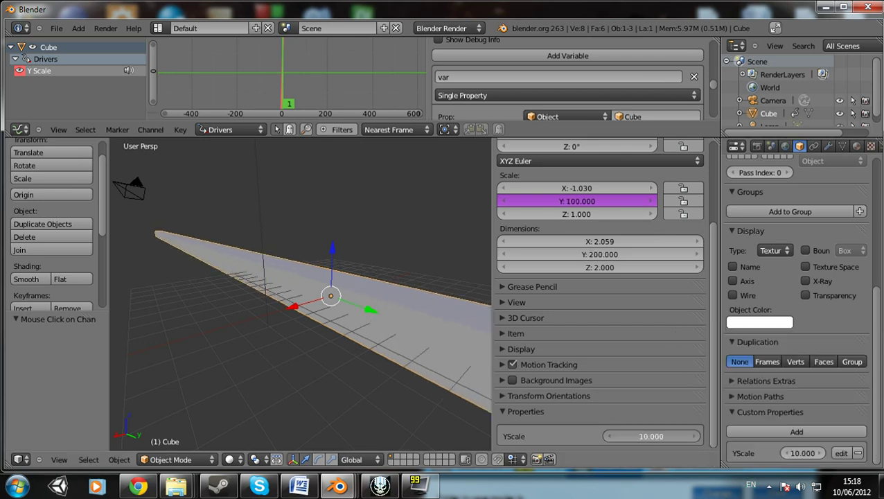
left_click_drag(655, 437, 609, 437)
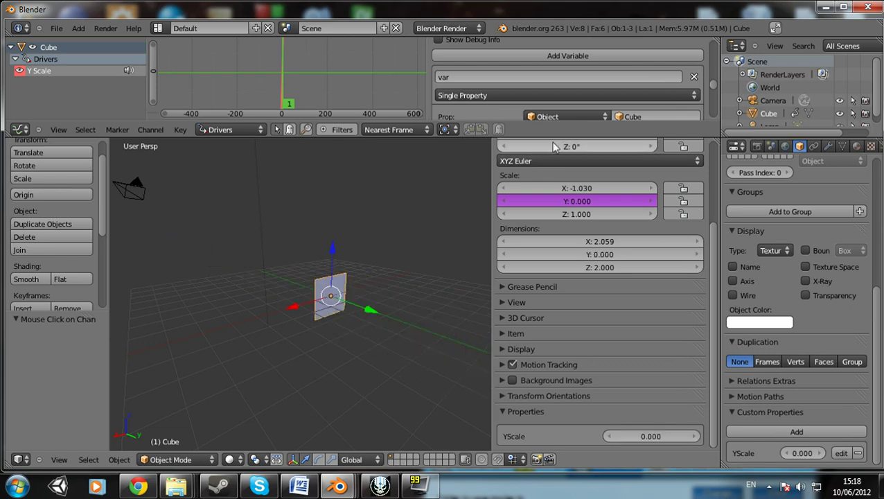
left_click_drag(563, 140, 554, 327)
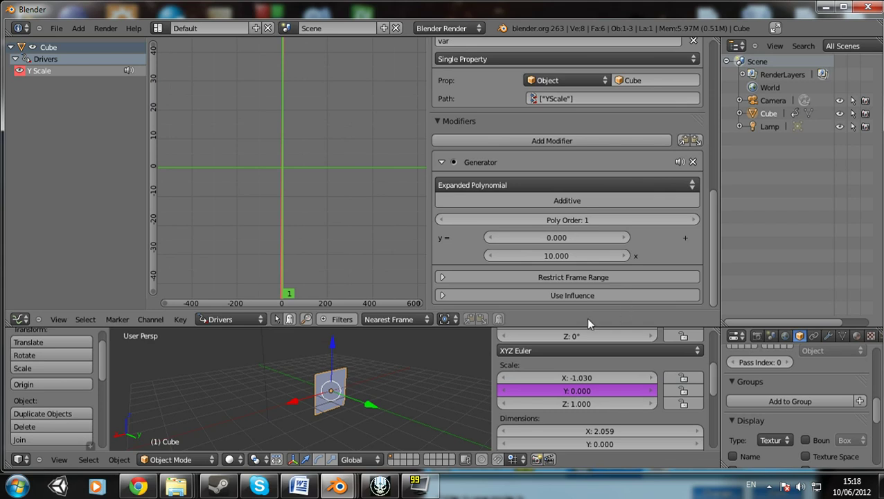
left_click_drag(572, 313, 558, 62)
left_click_drag(635, 438, 665, 438)
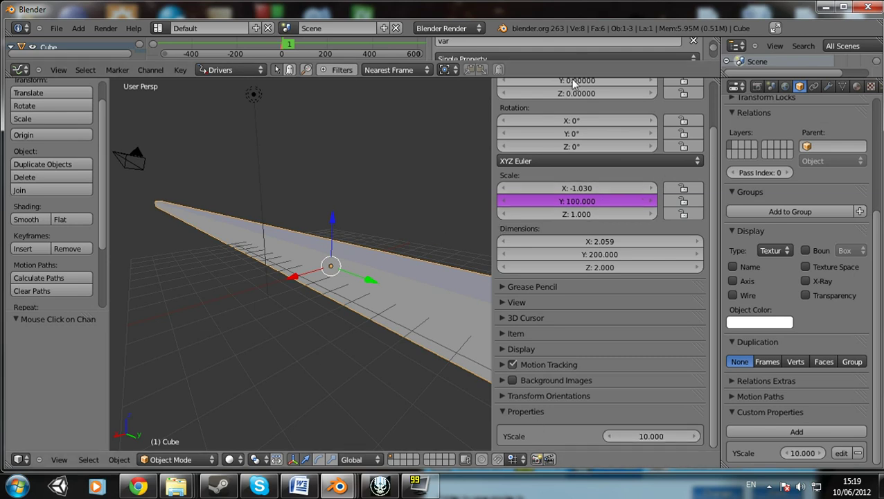
Step: Set the x coefficient of the Generator modifier to 1 and lower the cube's YScale property to 0.000
left_click_drag(574, 78, 562, 330)
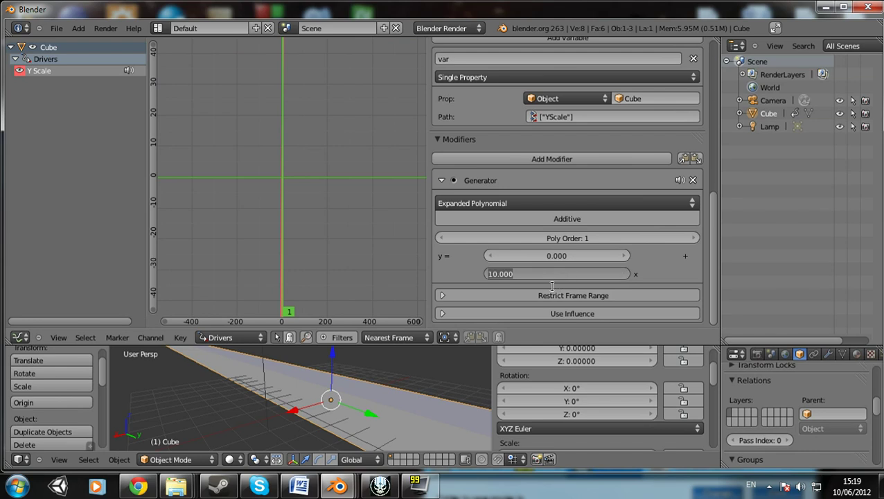
key("Return")
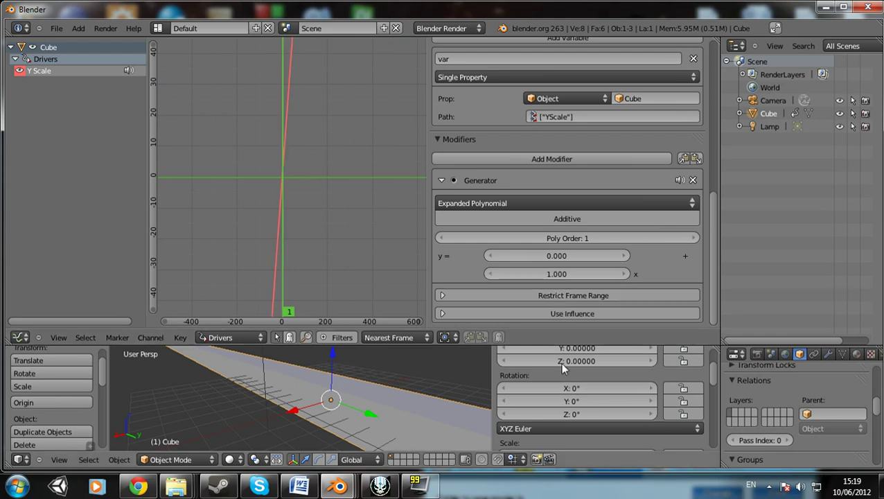
left_click_drag(554, 344, 539, 93)
scroll(624, 403, "down", 2)
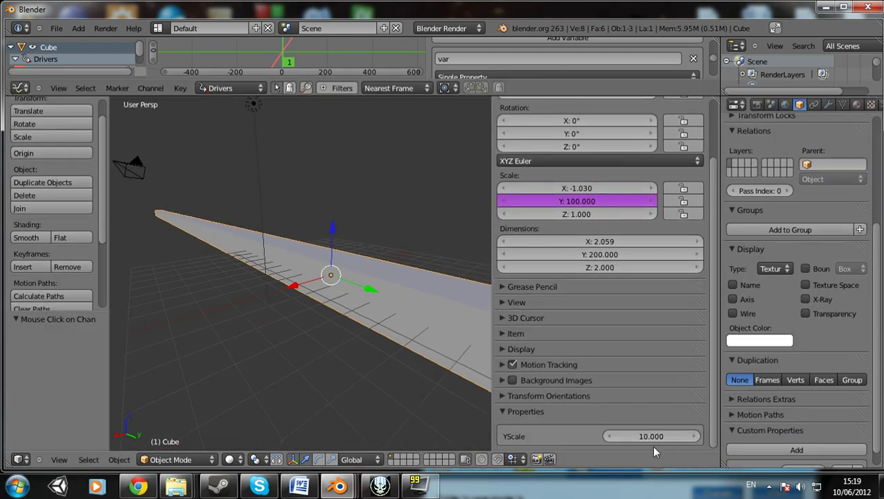
left_click_drag(651, 438, 603, 435)
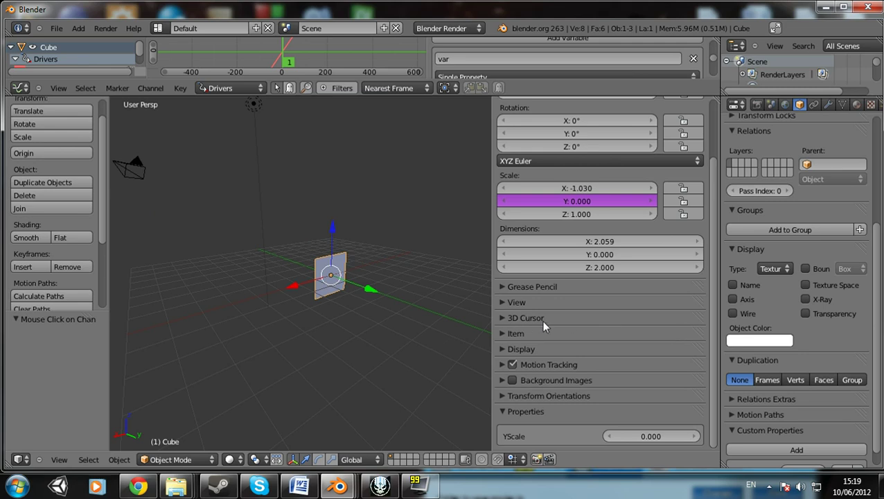
Step: Hide the 3D view's properties sidebar and open the recent file Monster.blend
left_click_drag(487, 164, 741, 207)
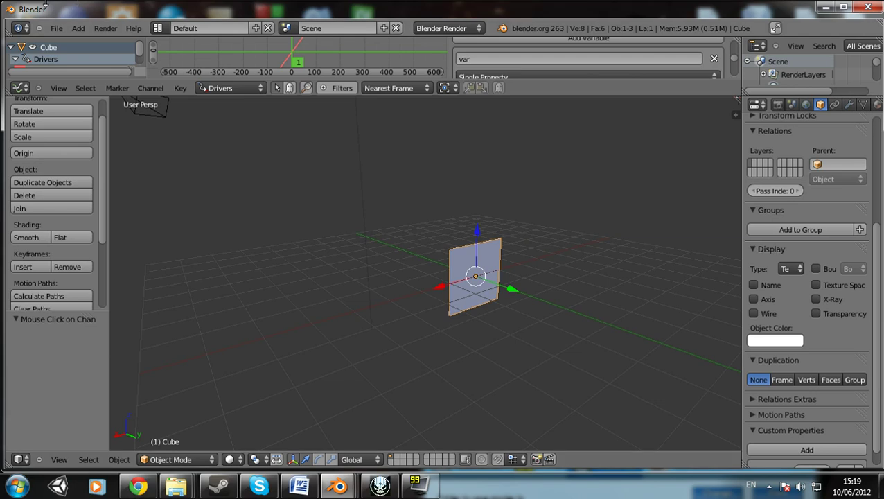
left_click(54, 29)
mouse_move(96, 68)
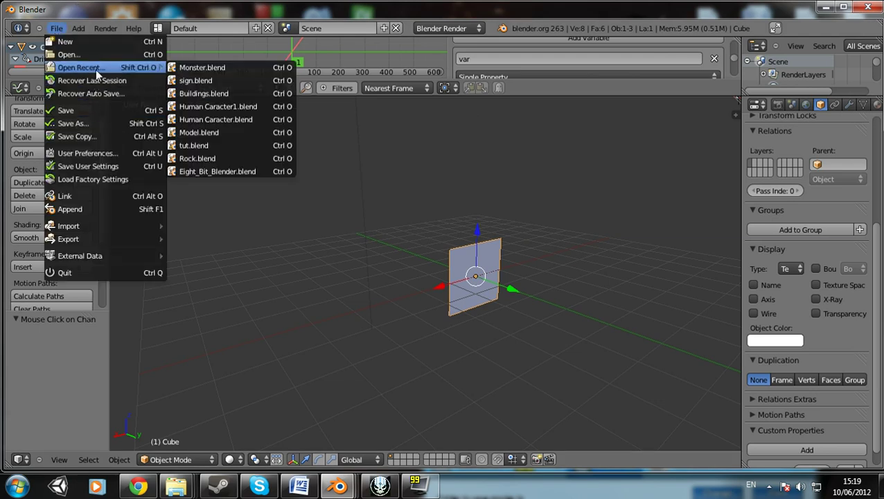
left_click(207, 68)
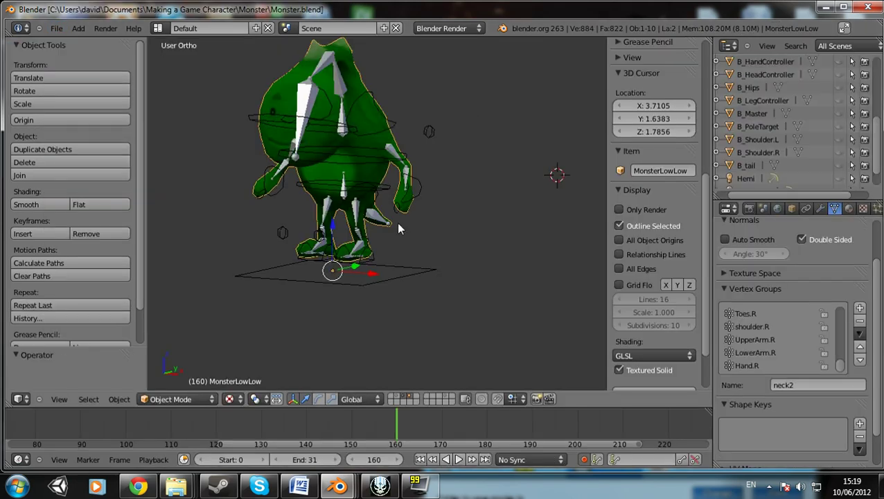
Step: Select the spine control bone of the monster's armature
scroll(444, 240, "up", 4)
middle_click_drag(448, 197, 523, 243)
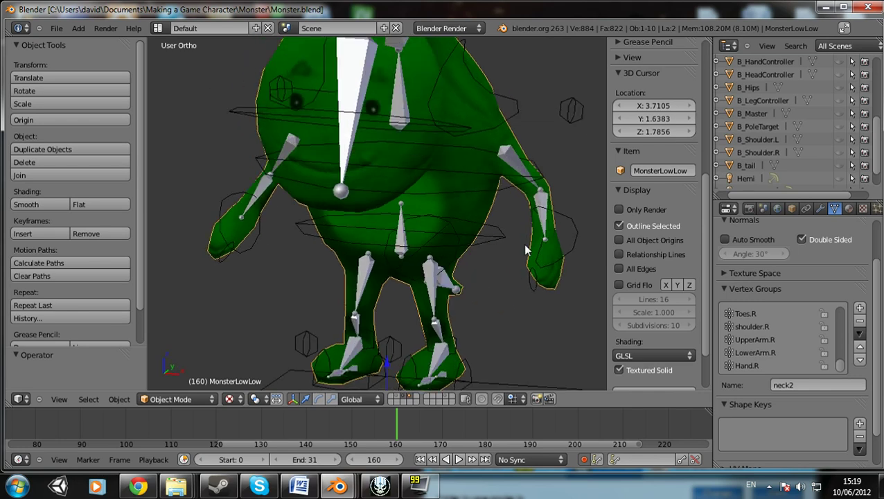
scroll(781, 291, "down", 2)
scroll(803, 286, "up", 2)
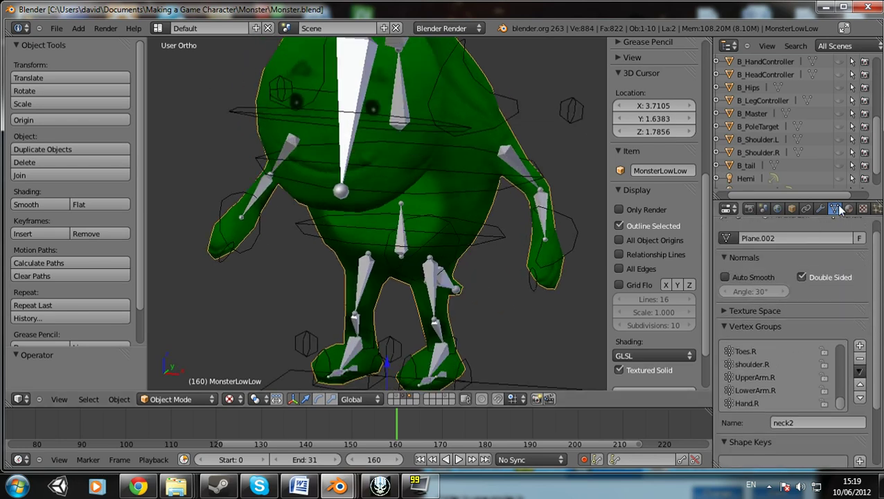
right_click(463, 184)
scroll(756, 305, "down", 1)
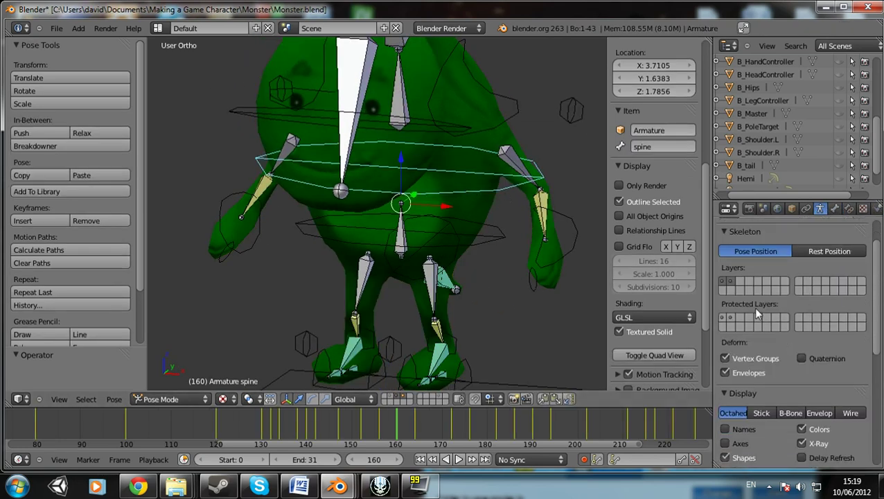
Step: Turn off X-Ray for the armature and show only its second bone layer
left_click(802, 443)
middle_click_drag(467, 248, 457, 207)
left_click(727, 282)
Step: Show the spine bone's custom properties and widen the sidebar so their full names are readable
middle_click_drag(475, 239, 428, 201, "shift")
scroll(497, 233, "down", 4)
scroll(644, 325, "down", 5)
middle_click_drag(502, 200, 437, 234, "shift")
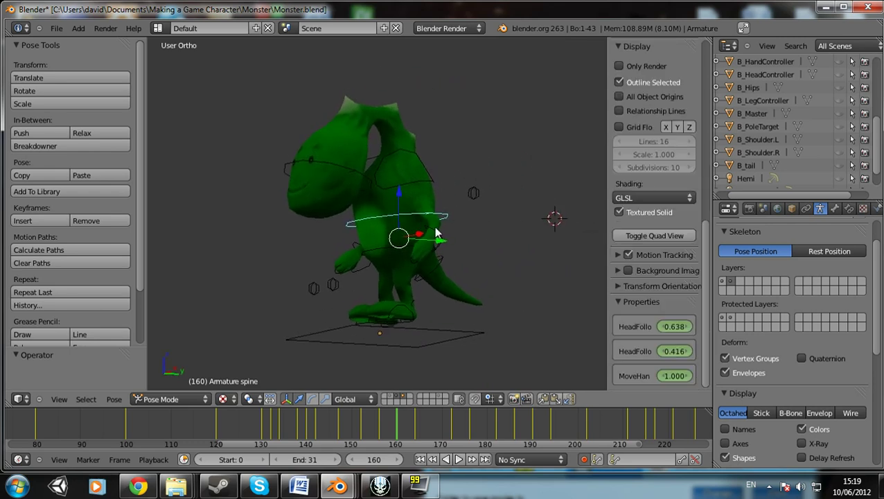
left_click_drag(608, 315, 504, 305)
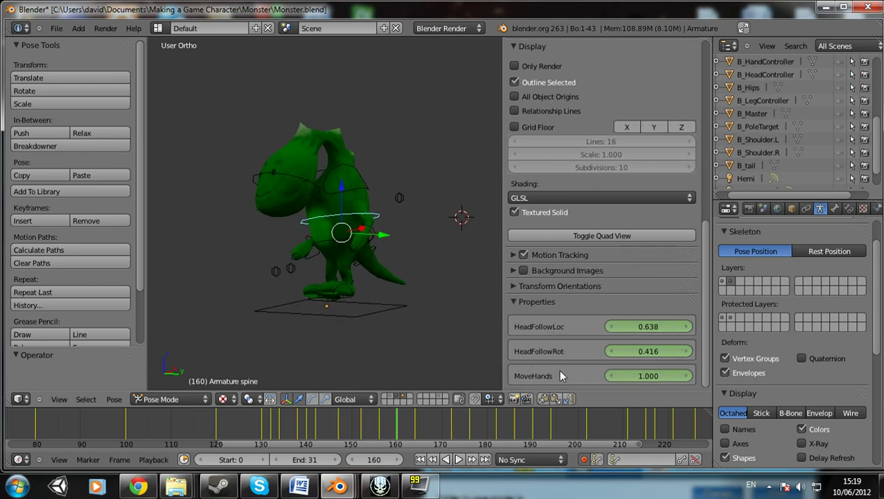
middle_click_drag(365, 247, 443, 249)
Step: Lower the spine bone's MoveHands property to 0.000 while viewing the monster's hand
left_click_drag(650, 379, 647, 379)
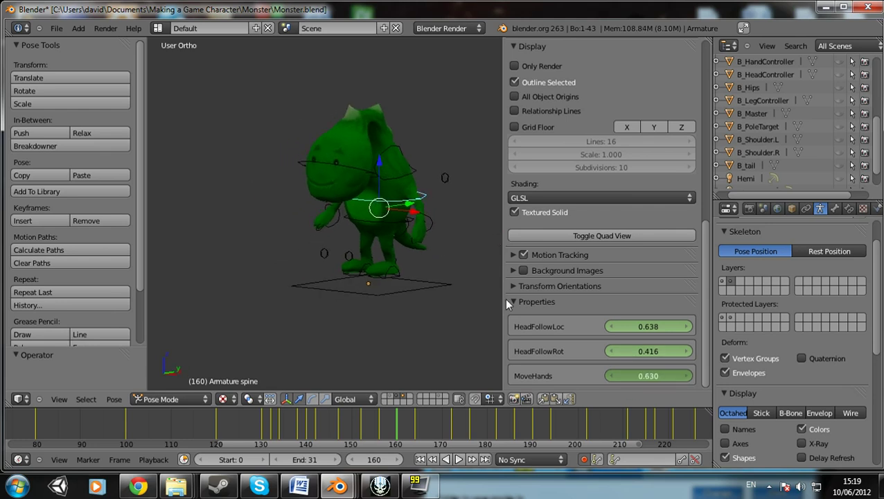
left_click_drag(506, 300, 502, 301)
middle_click_drag(309, 226, 371, 233)
scroll(373, 233, "up", 7)
middle_click_drag(309, 210, 419, 251, "shift")
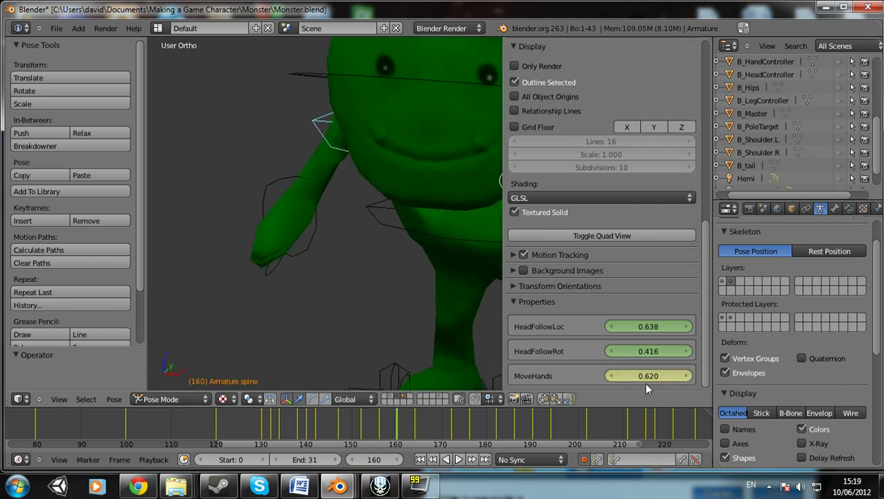
left_click_drag(646, 389, 590, 389)
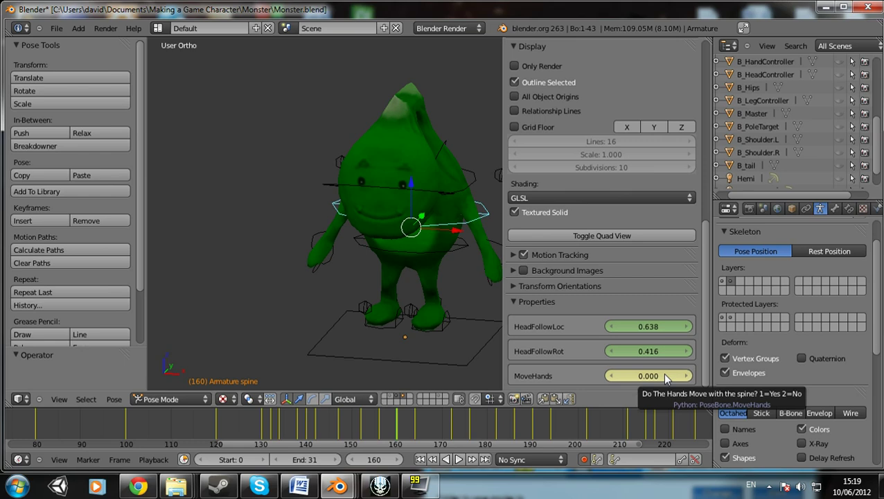
Step: Set MoveHands to 1 and test-rotate the spine bone, cancelling the rotation
left_click(662, 375)
type("1")
key("Return")
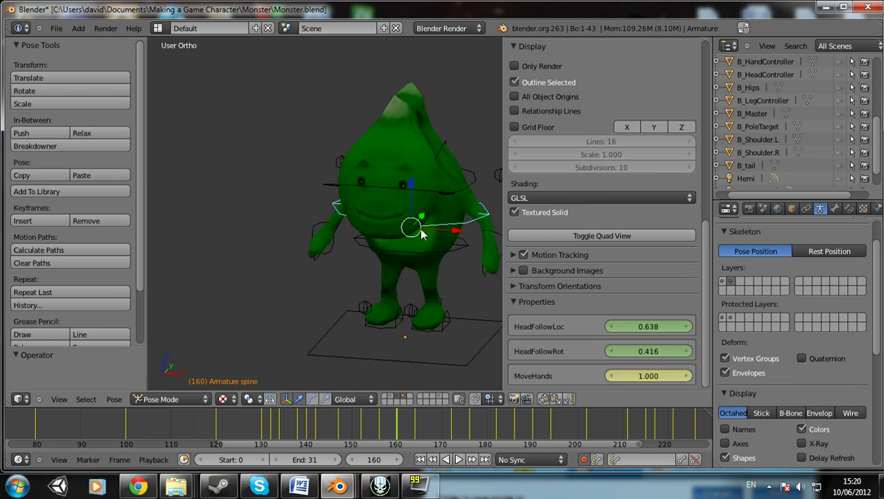
key("r")
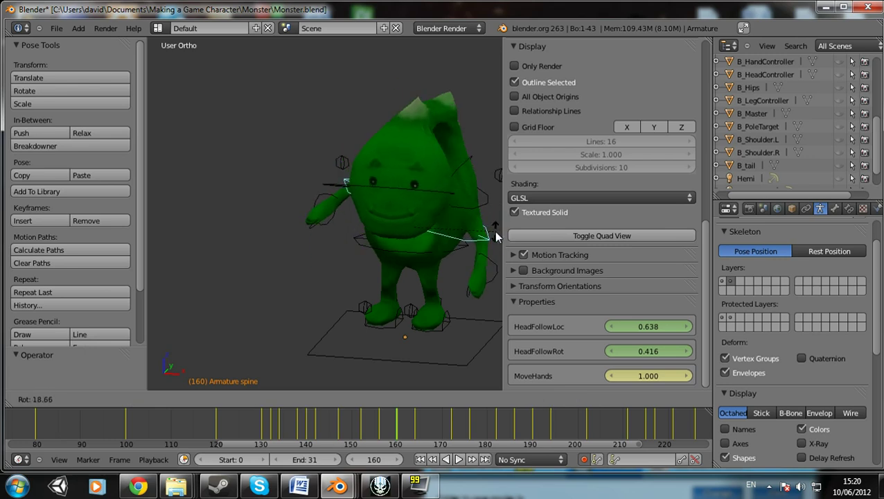
right_click(482, 221)
Step: Set MoveHands to 0.000 and test-rotate the spine bone without keeping the rotation
left_click_drag(639, 375, 443, 375)
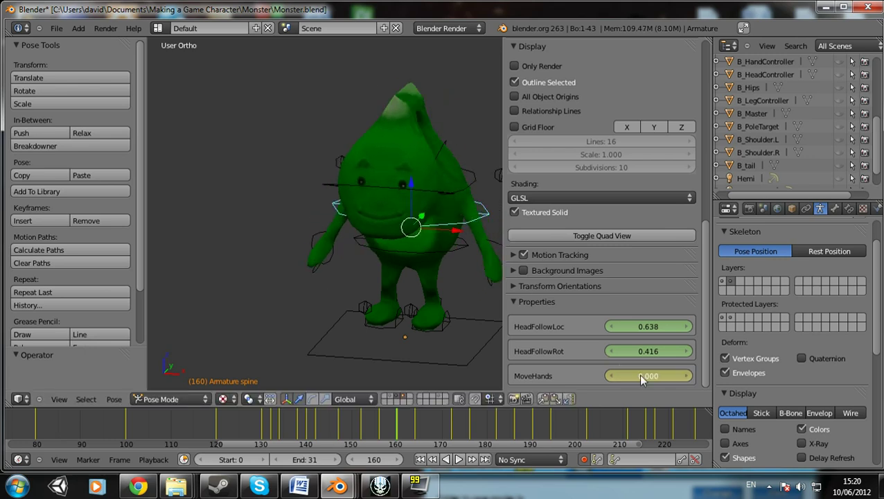
key("r")
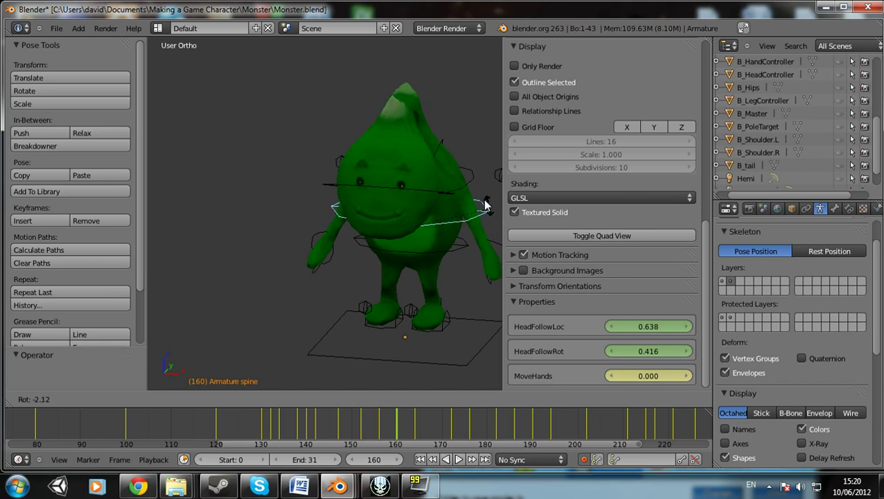
left_click(460, 258)
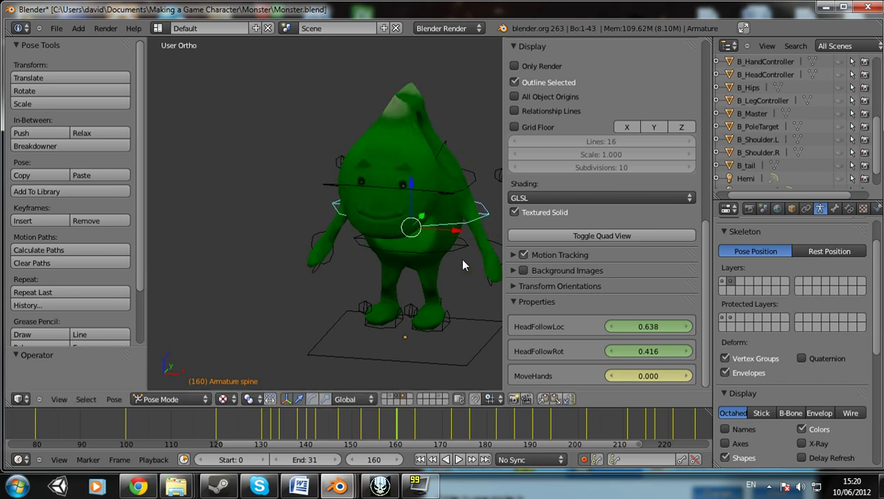
Step: Select the ArmController.L bone and show its bone constraints
middle_click_drag(461, 258, 394, 252, "shift")
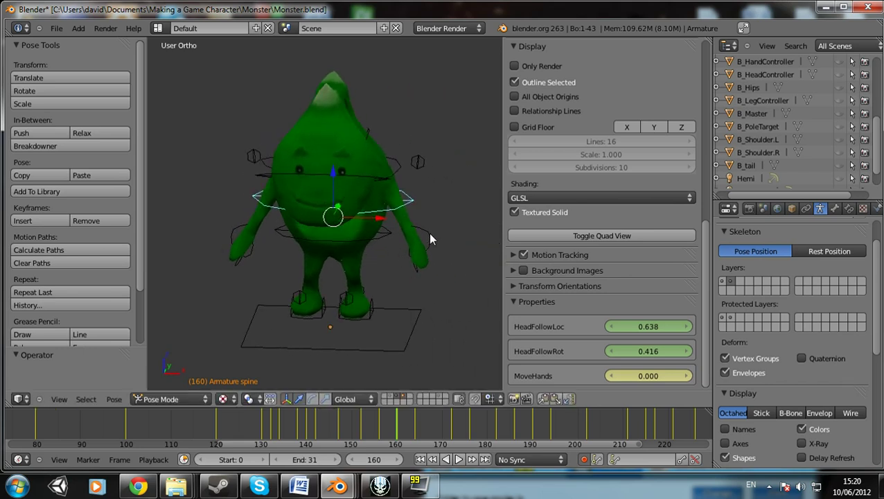
right_click(424, 244)
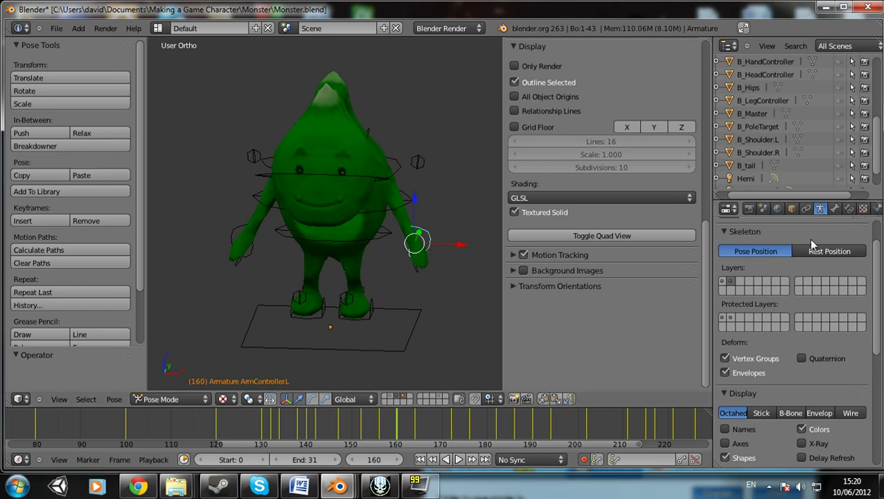
left_click(849, 208)
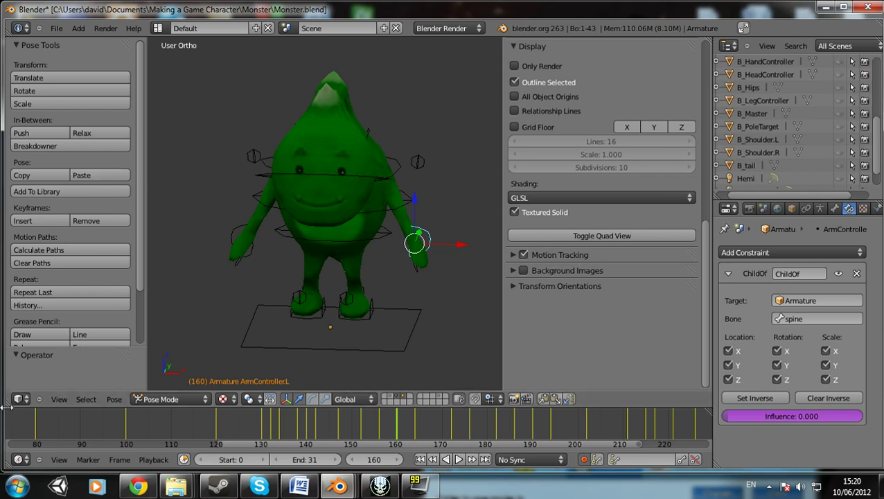
Step: Split the 3D view and make the upper area a large Graph Editor in Drivers mode showing the ArmController.L Influence driver
left_click_drag(7, 403, 26, 161)
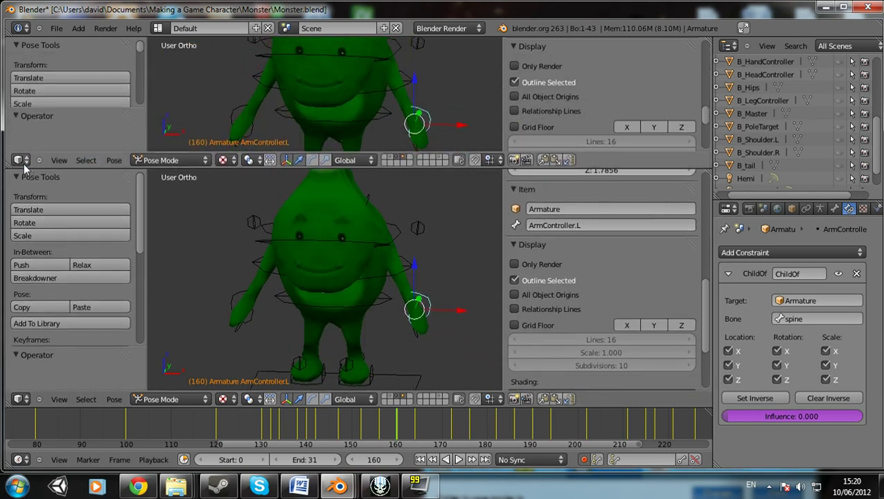
left_click(20, 161)
left_click(42, 203)
left_click(220, 161)
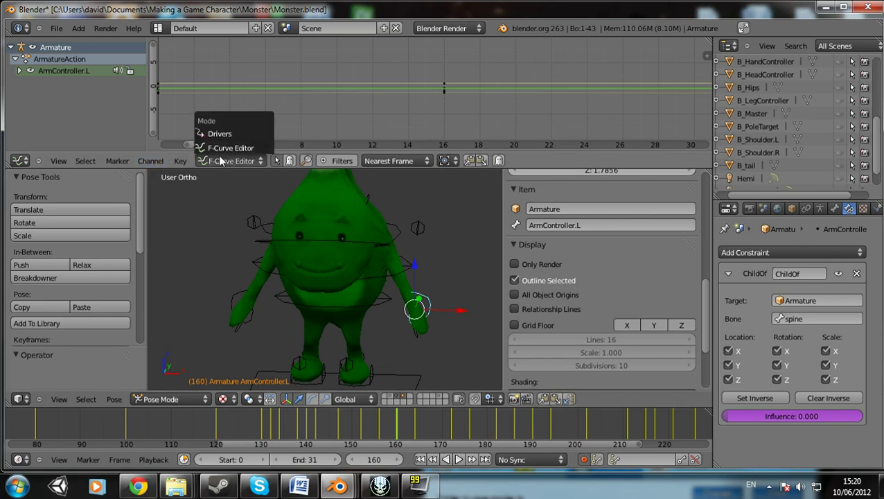
left_click(220, 133)
left_click_drag(118, 171, 118, 317)
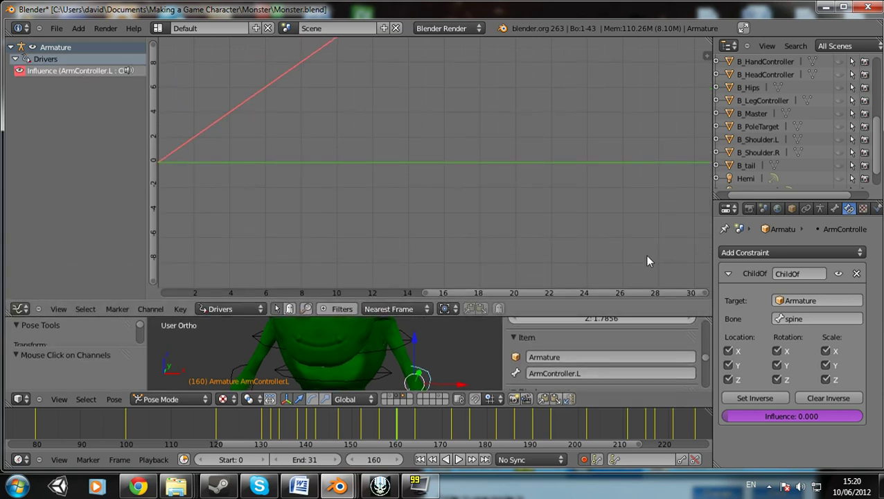
Step: Display the Influence driver's variable settings and widen the sidebar enough to read the full property path
key("n")
scroll(591, 90, "down", 8)
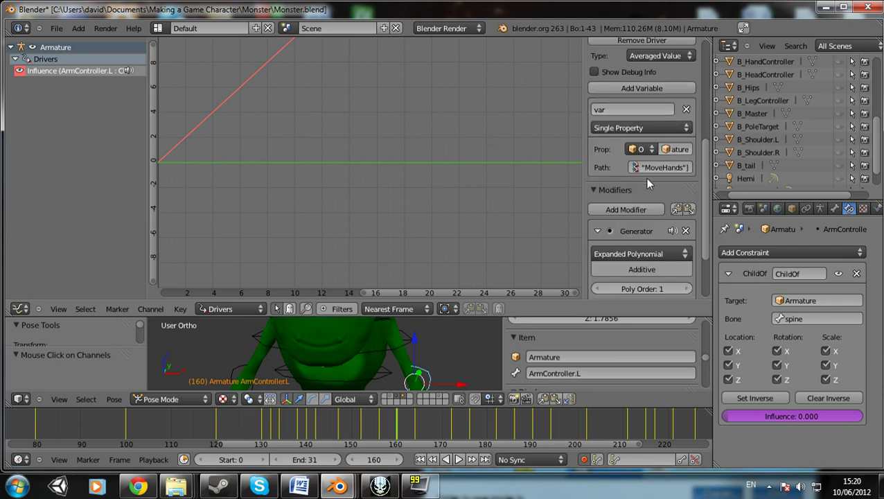
left_click_drag(584, 183, 419, 183)
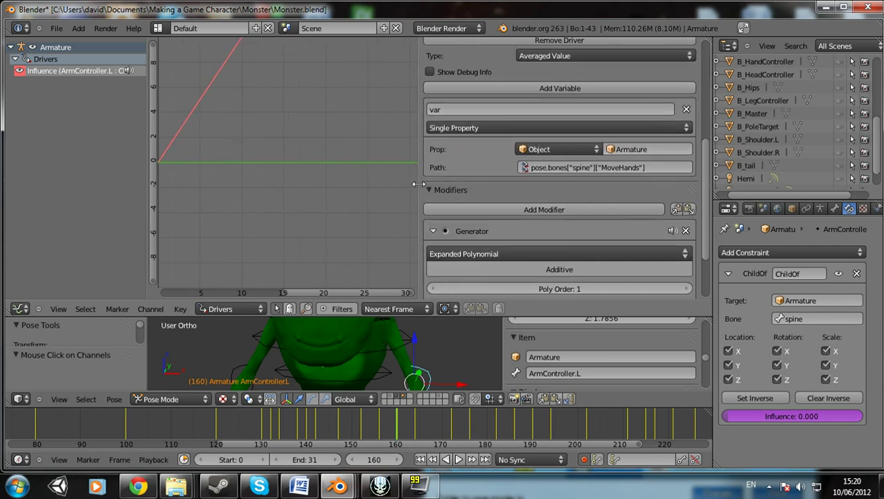
Step: Select the spine bone and bring its MoveHands custom property into view
scroll(589, 363, "down", 10)
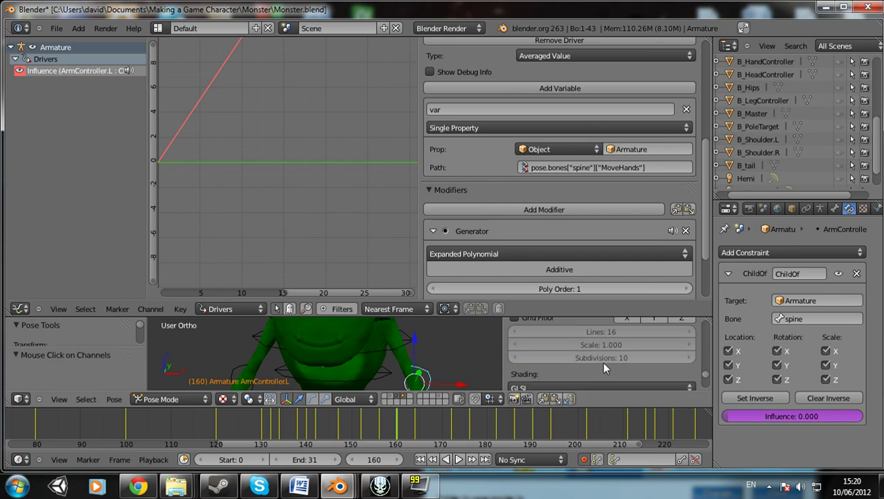
right_click(394, 352)
scroll(586, 376, "down", 5)
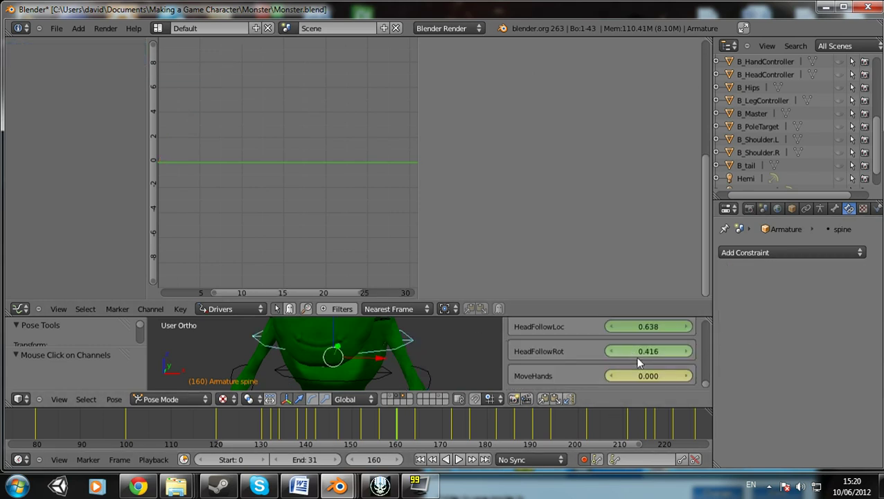
right_click(645, 377)
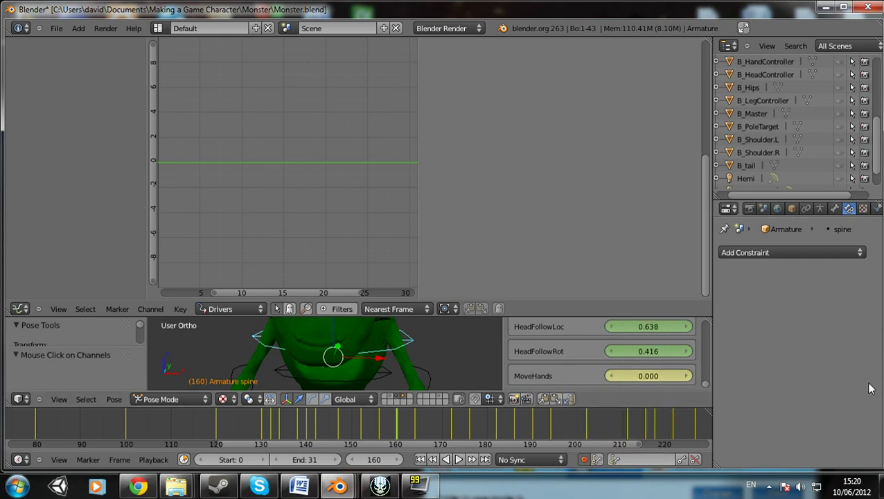
Step: Reselect the ArmController.L bone and review its Influence driver's type, variable, target object and property path
right_click(430, 377)
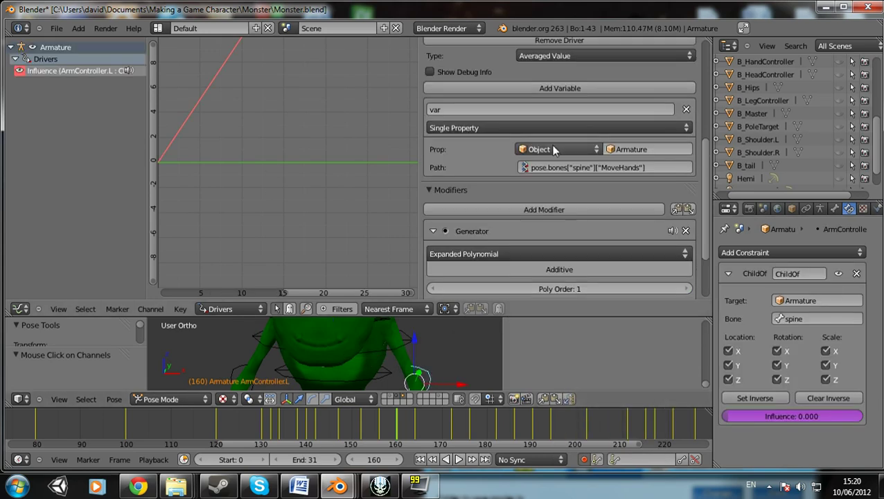
scroll(576, 154, "up", 4)
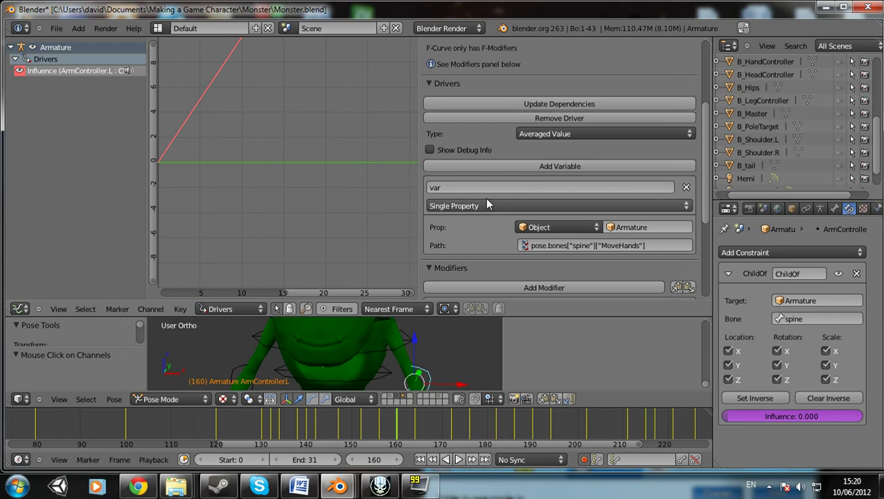
scroll(564, 179, "up", 4)
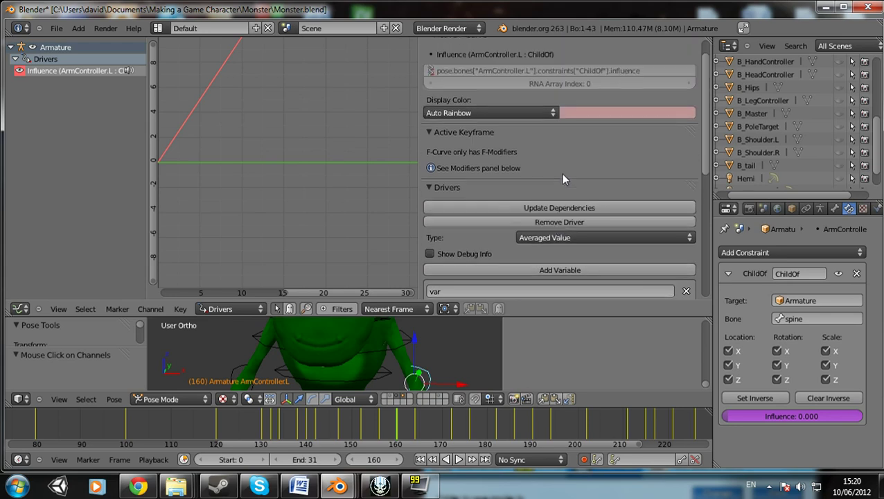
scroll(565, 181, "down", 7)
Step: Enlarge the 3D view, select the spine bone and set its MoveHands property to 1.000
left_click_drag(467, 315, 466, 118)
right_click(385, 246)
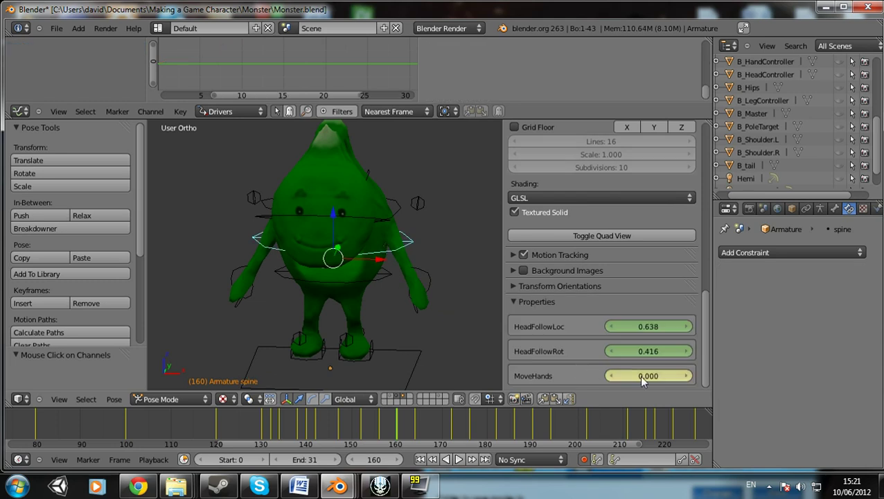
left_click_drag(641, 377, 699, 378)
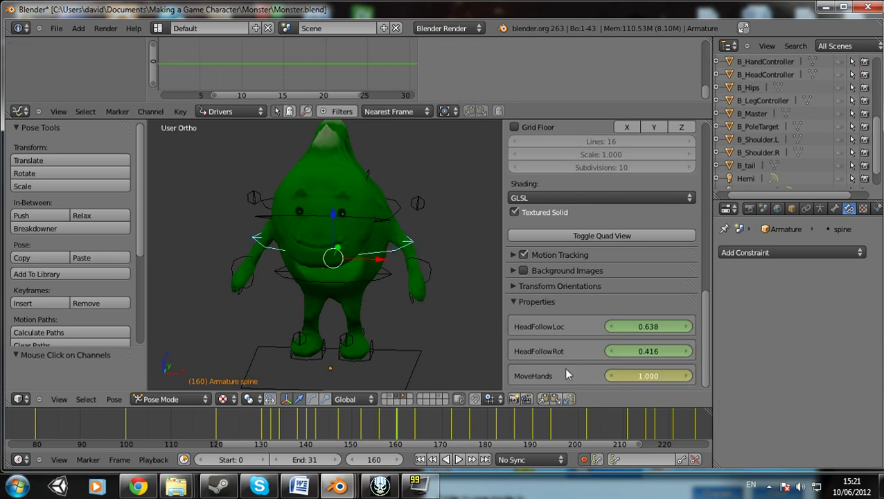
middle_click_drag(402, 304, 384, 291)
Step: Start a new default scene and frame the cube in the 3D view
left_click(57, 28)
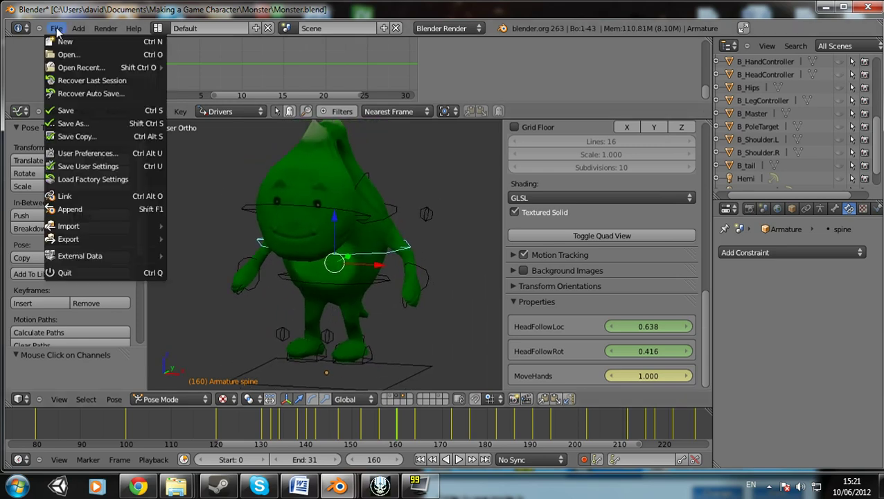
left_click(56, 28)
left_click(70, 40)
left_click(72, 50)
middle_click_drag(493, 317, 437, 234, "shift")
scroll(437, 234, "up", 5)
scroll(562, 316, "down", 8)
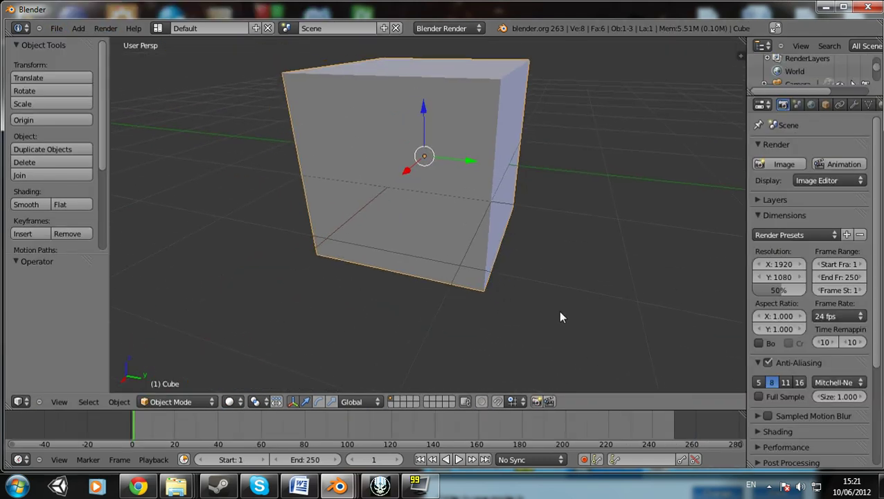
scroll(797, 265, "down", 4)
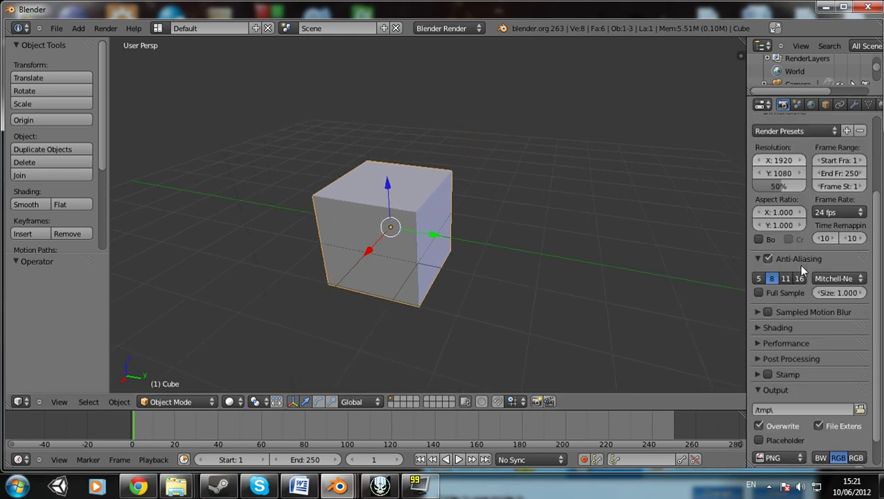
Step: Add a Basis shape key and a second shape key, Key 1, to the cube's mesh
scroll(801, 245, "up", 4)
left_click(868, 105)
left_click(854, 105)
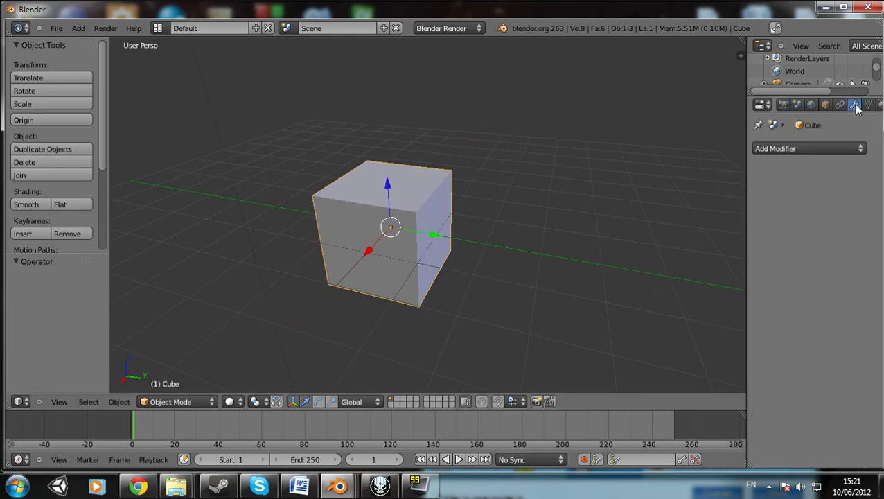
left_click(868, 104)
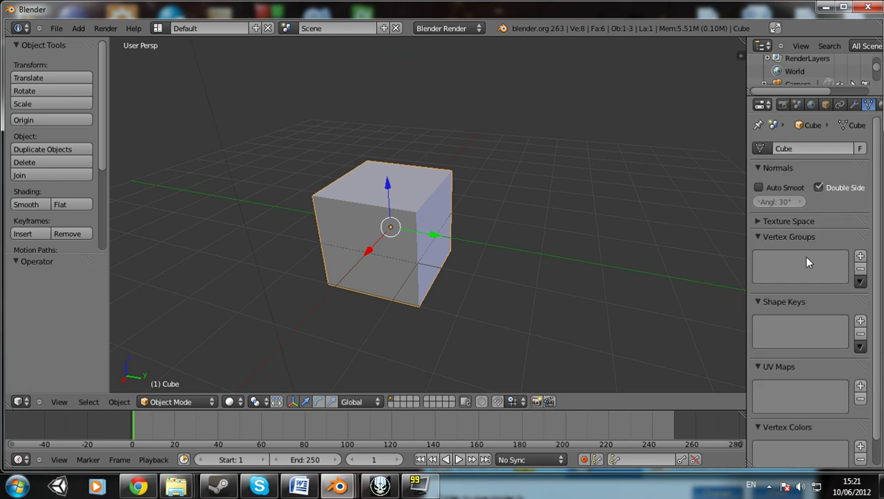
left_click(859, 322)
left_click(859, 322)
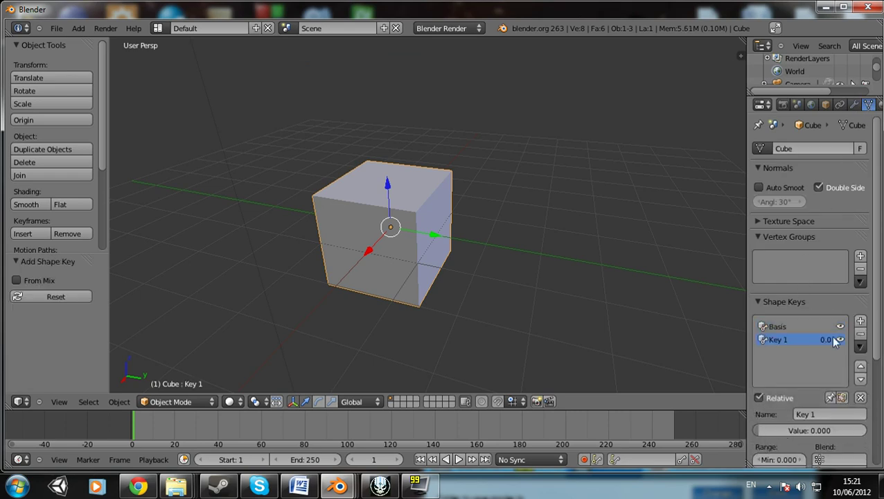
Step: With Key 1 active, raise the cube's near top corner vertex 1.982 along Z in Edit Mode and return to Object Mode
key("Tab")
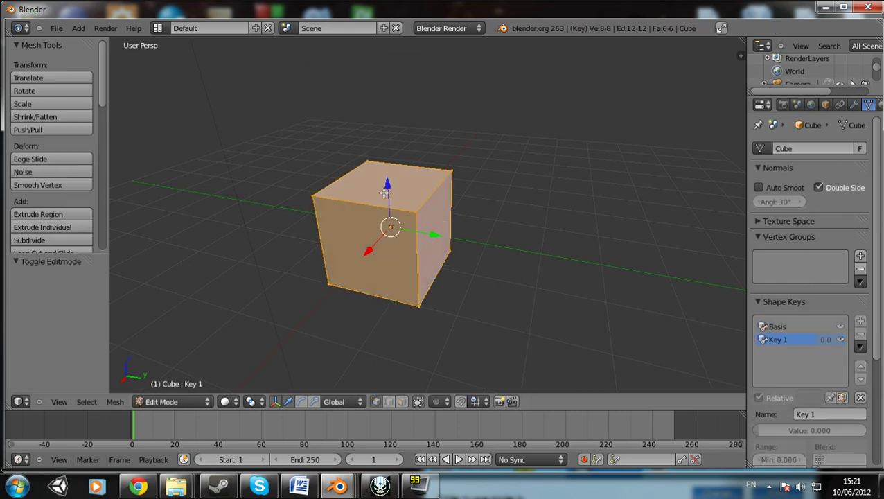
right_click(411, 207)
left_click_drag(416, 177, 423, 86)
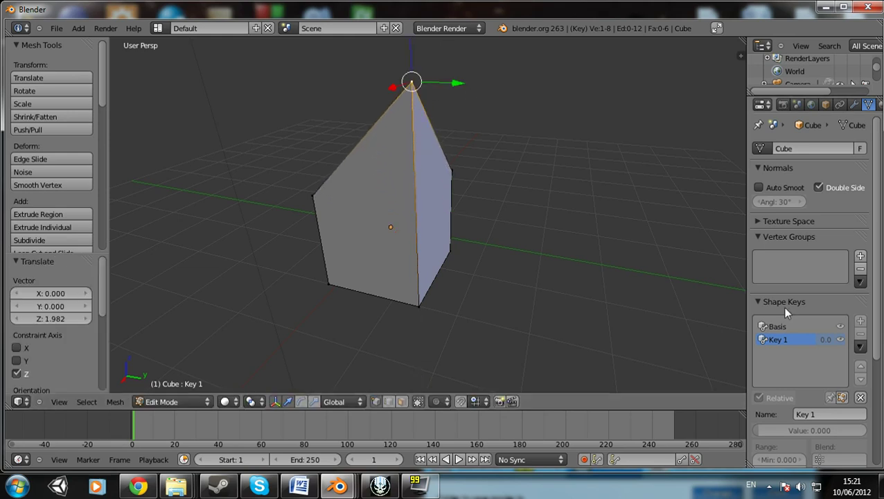
key("Tab")
Step: Test the Key 1 shape key's value on the cube from several angles, returning it to 0.000
left_click_drag(795, 430, 650, 363)
middle_click_drag(599, 343, 717, 379)
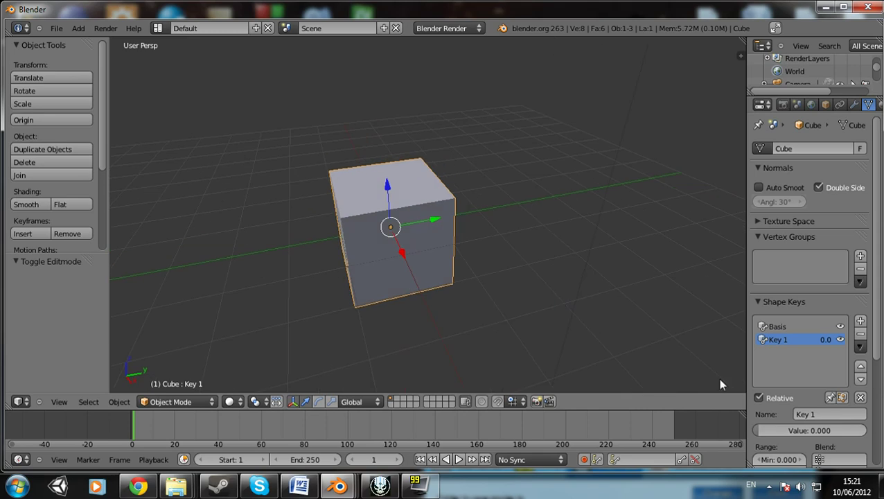
mouse_move(782, 430)
left_mouse_down()
mouse_move(842, 430)
mouse_move(788, 431)
left_mouse_up()
right_click(810, 433)
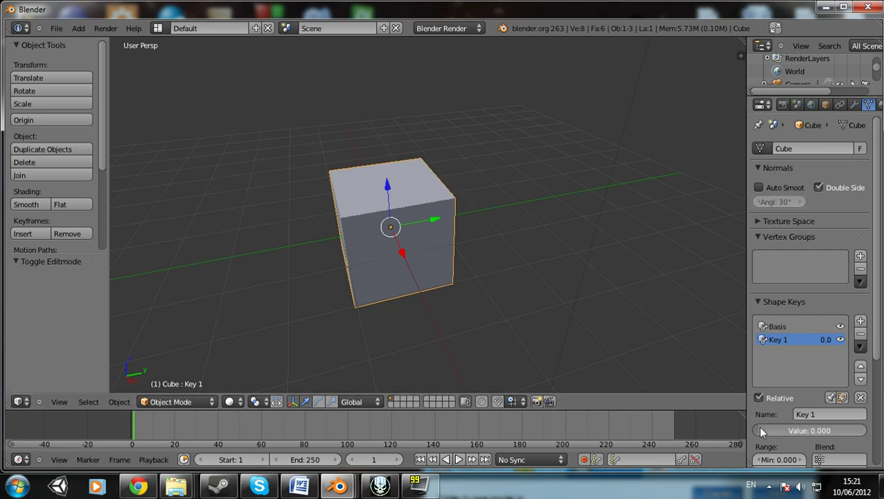
mouse_move(610, 236)
middle_mouse_down()
mouse_move(609, 273)
mouse_move(500, 263)
mouse_move(535, 302)
mouse_move(457, 279)
mouse_move(623, 241)
middle_mouse_up()
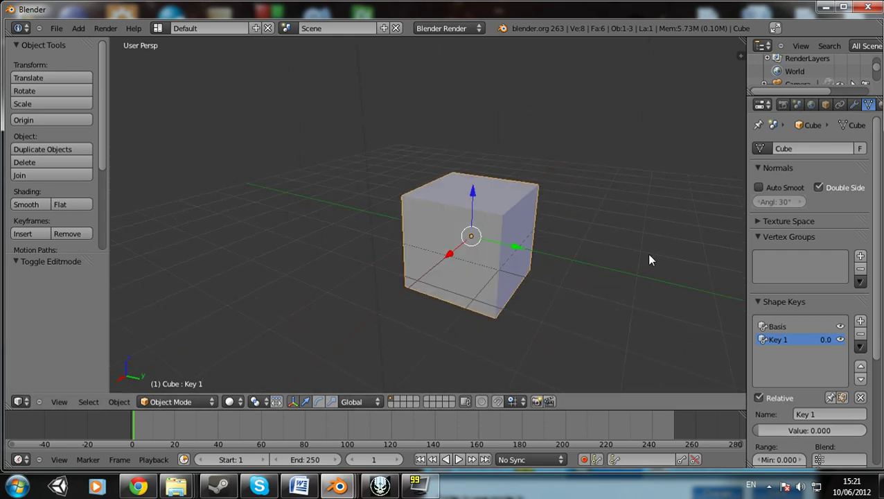
left_click_drag(797, 431, 470, 269)
mouse_move(470, 270)
middle_mouse_down()
mouse_move(347, 246)
mouse_move(472, 256)
mouse_move(480, 270)
mouse_move(459, 277)
middle_mouse_up()
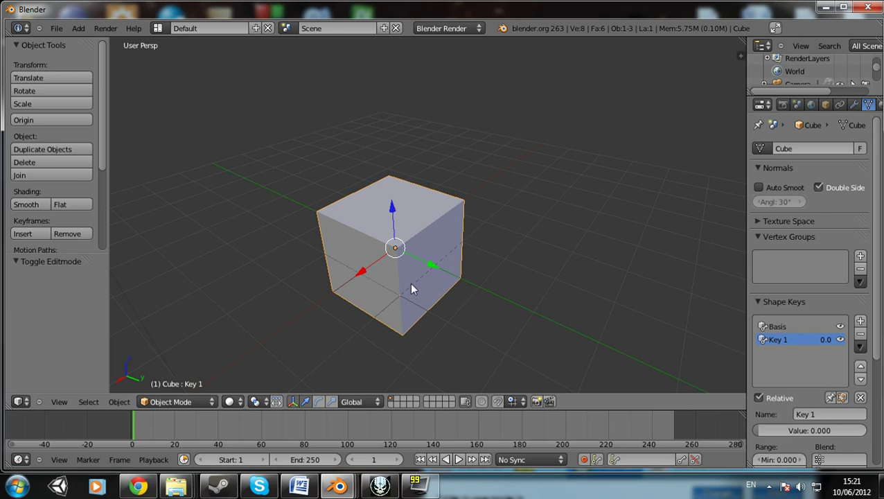
middle_click_drag(410, 289, 494, 254)
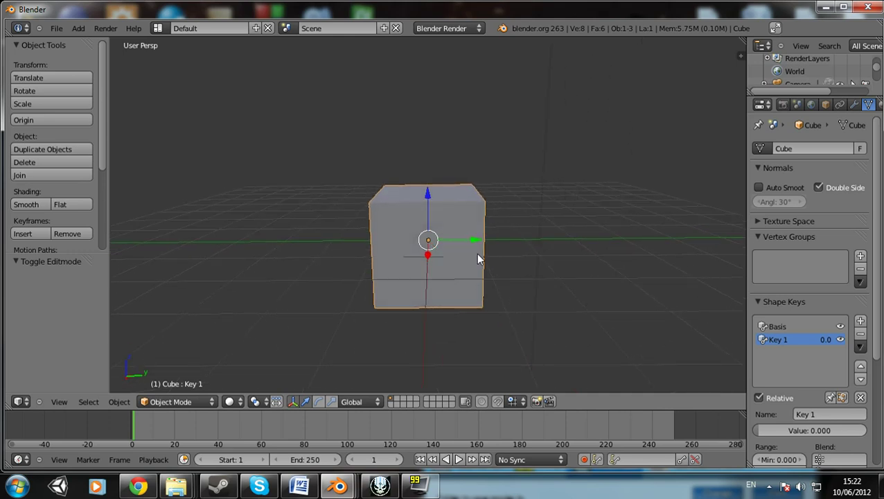